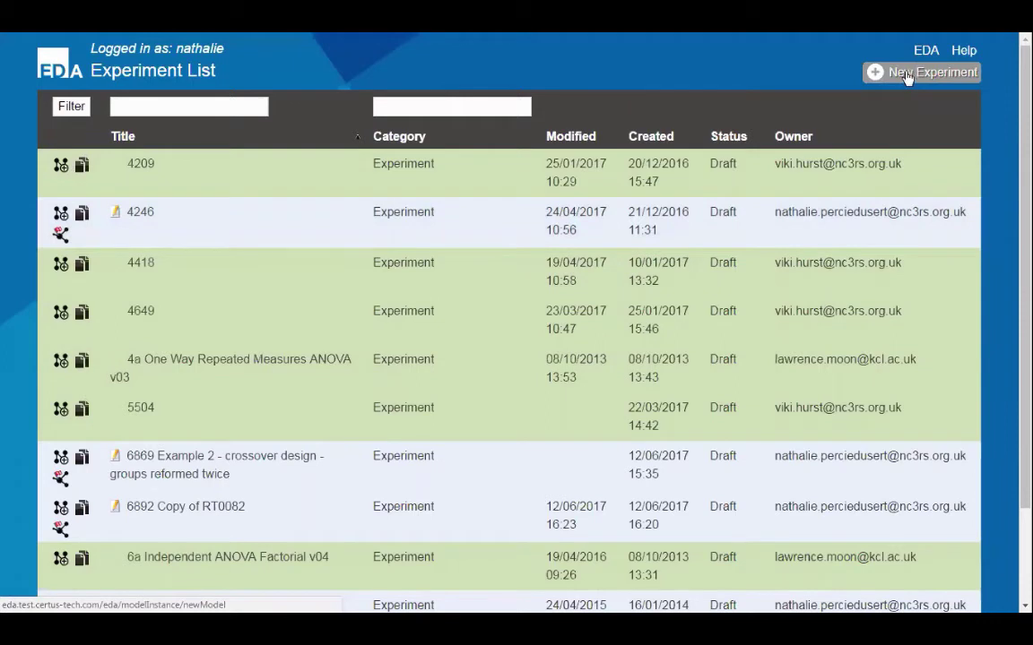
Step: Create a new, blank experiment from the experiment list
left_click(907, 75)
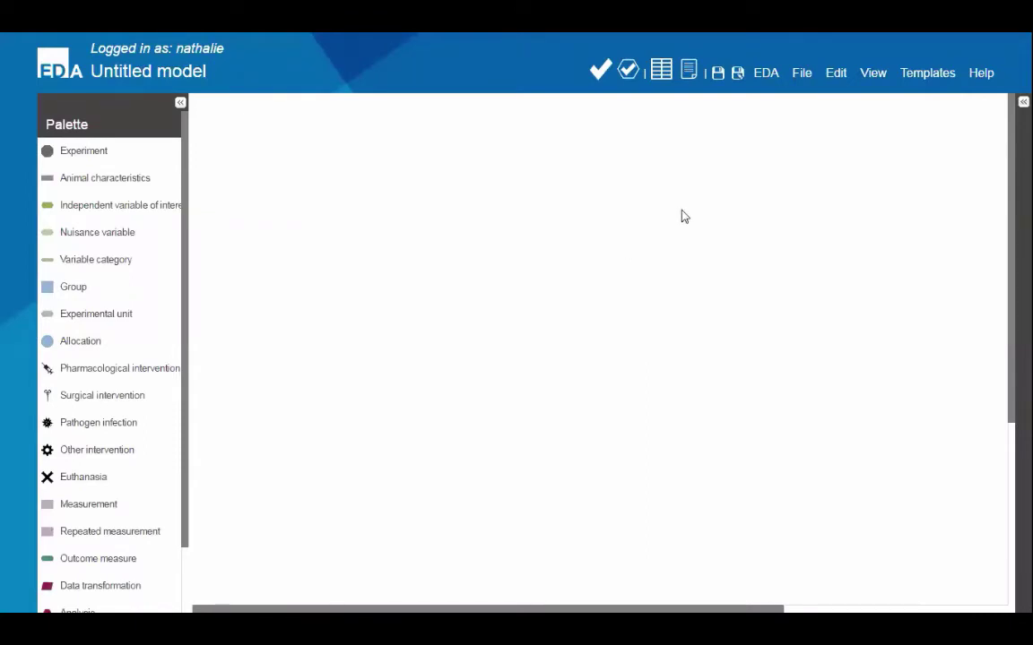
Step: Read the General Process help page from the diagram drawing section through to the end, and close it
left_click(984, 79)
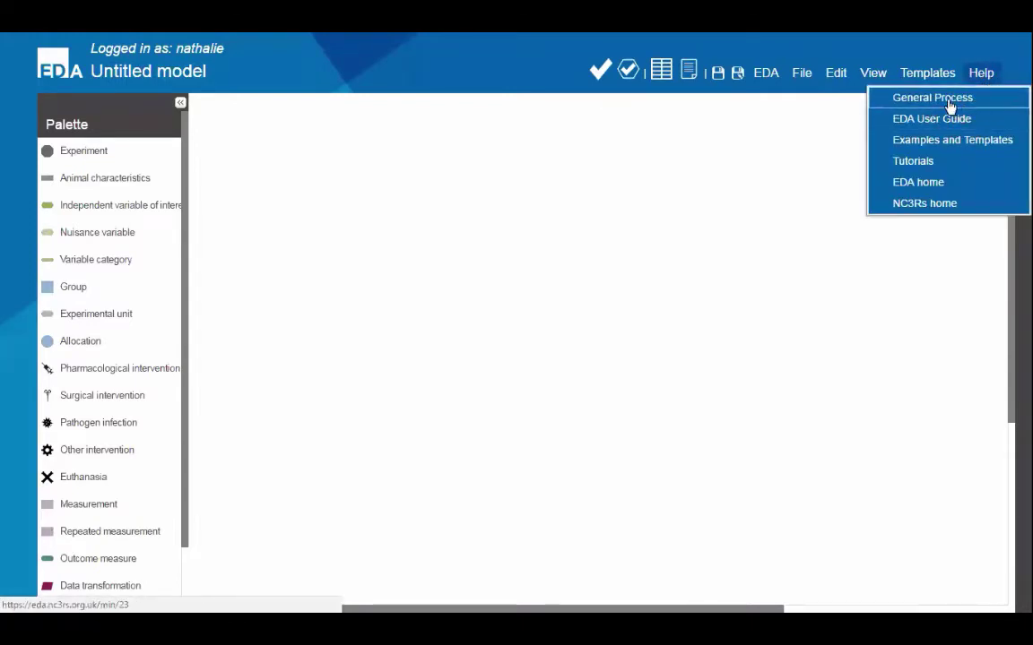
left_click(949, 100)
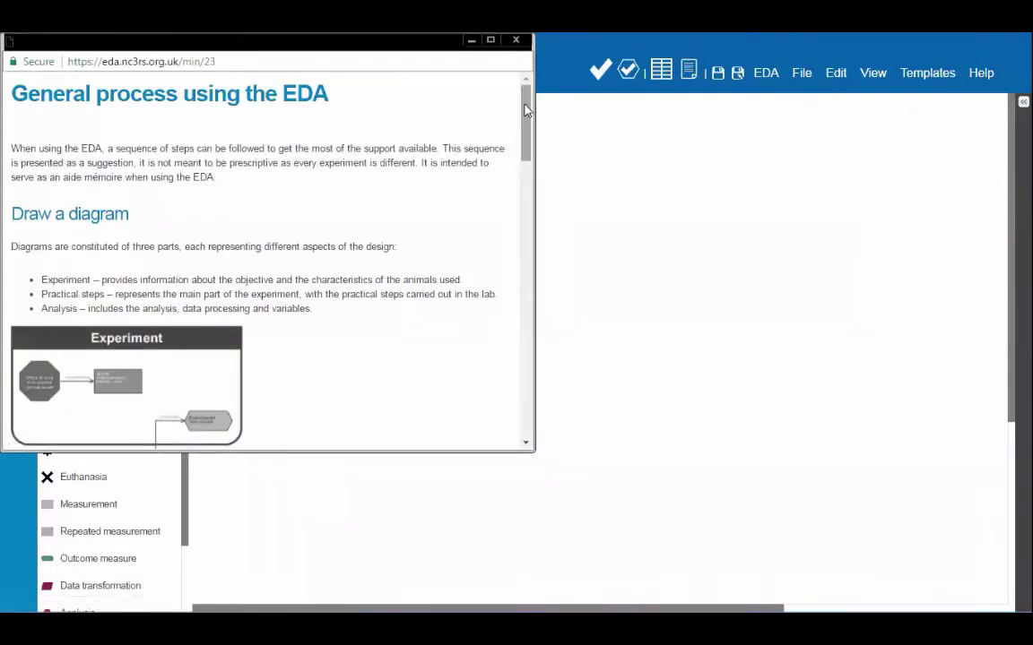
mouse_move(523, 96)
left_mouse_down()
mouse_move(524, 283)
mouse_move(516, 129)
mouse_move(512, 148)
mouse_move(523, 280)
left_mouse_up()
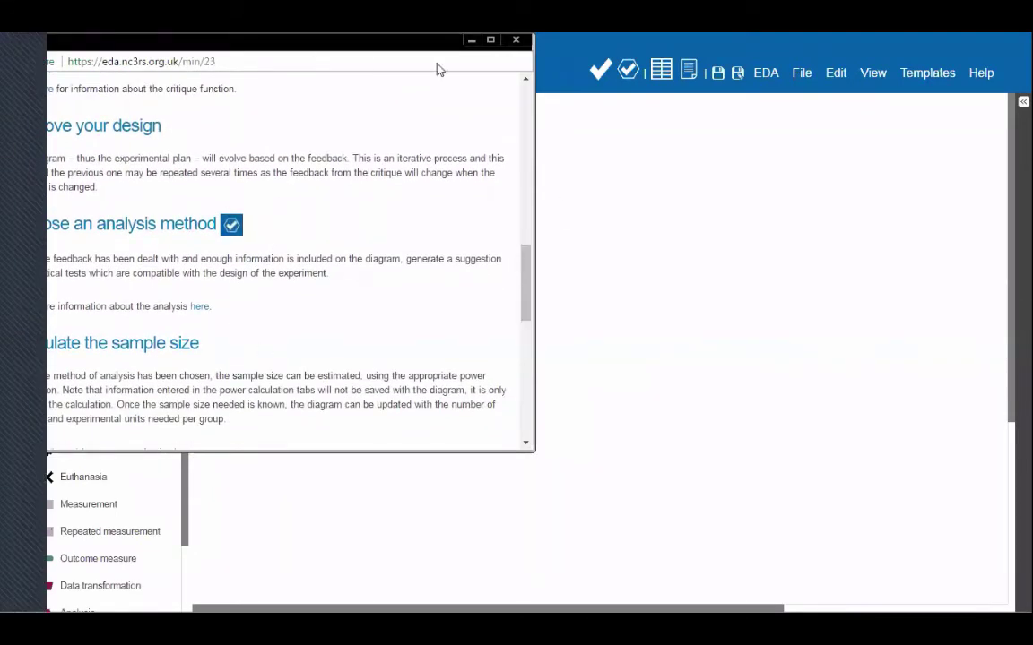
left_click_drag(525, 276, 524, 320)
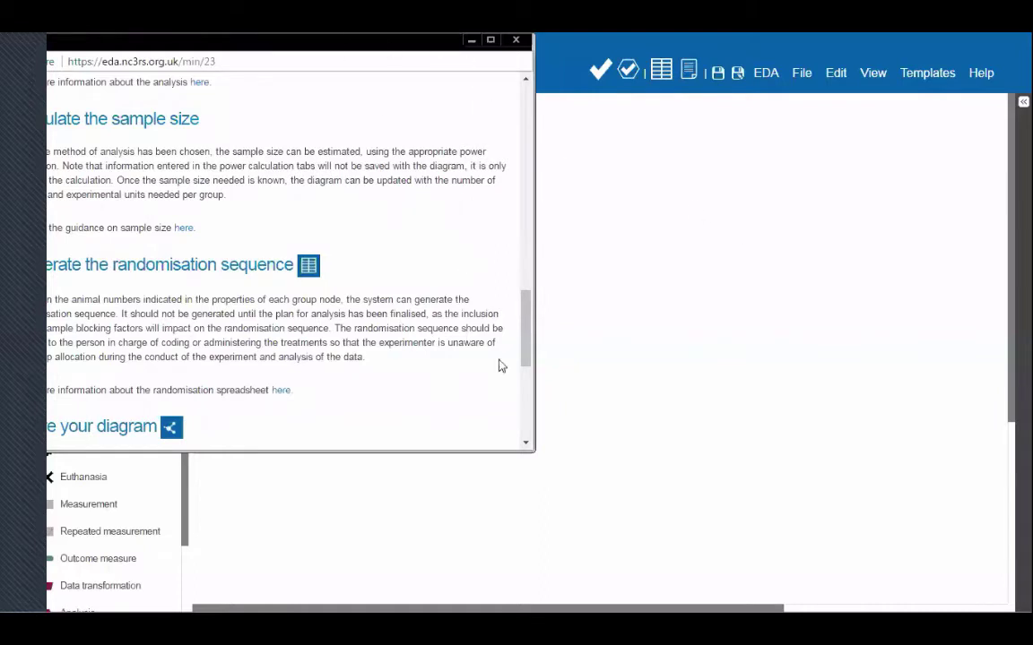
left_click_drag(533, 388, 549, 388)
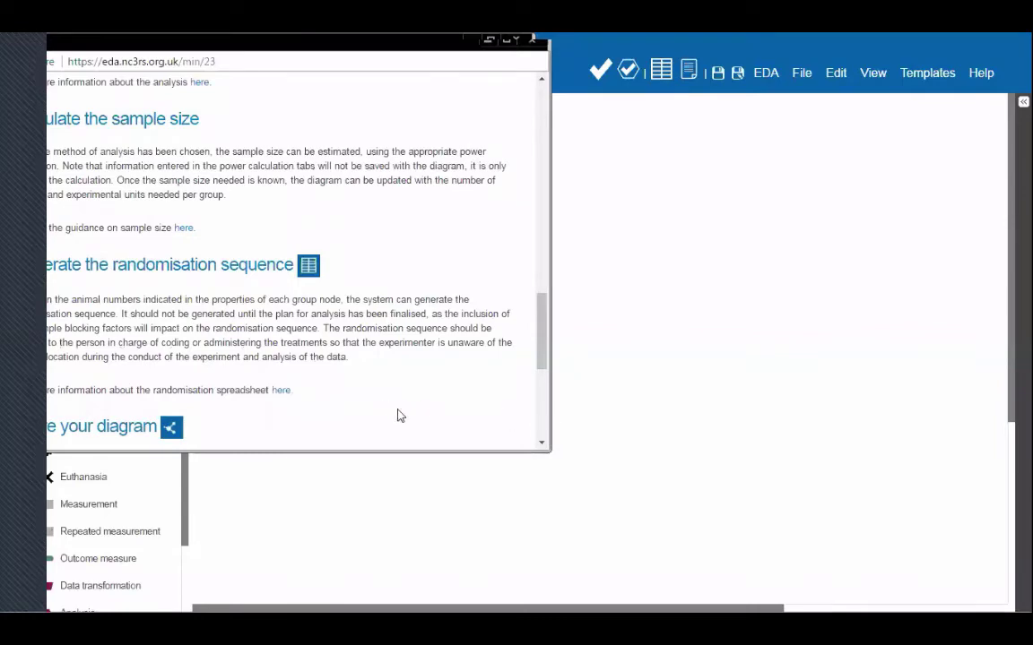
left_click_drag(544, 327, 544, 399)
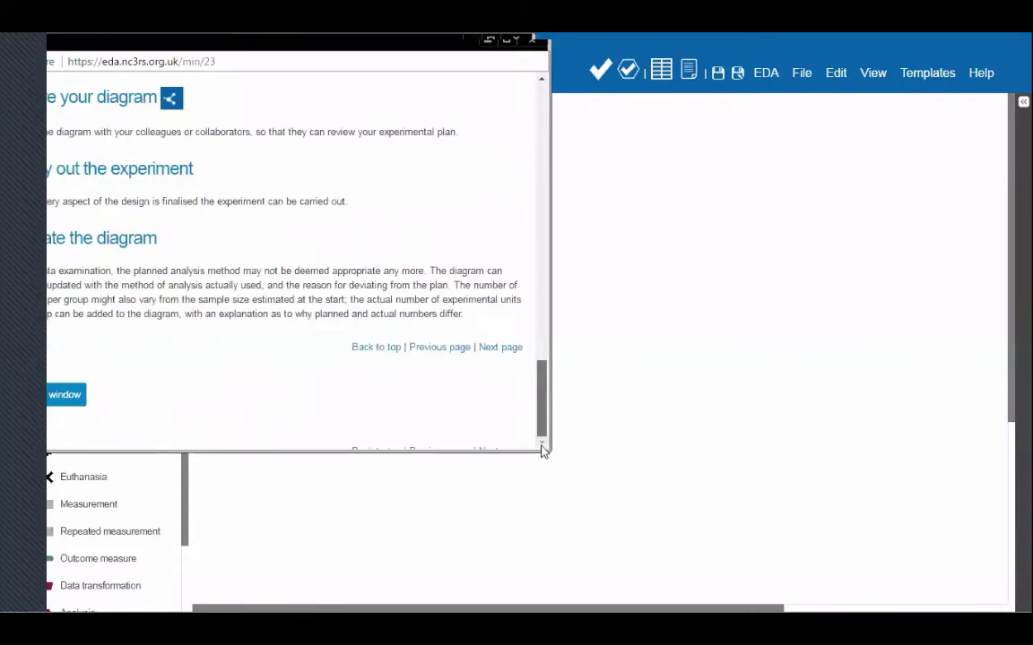
left_click(78, 398)
left_click(980, 74)
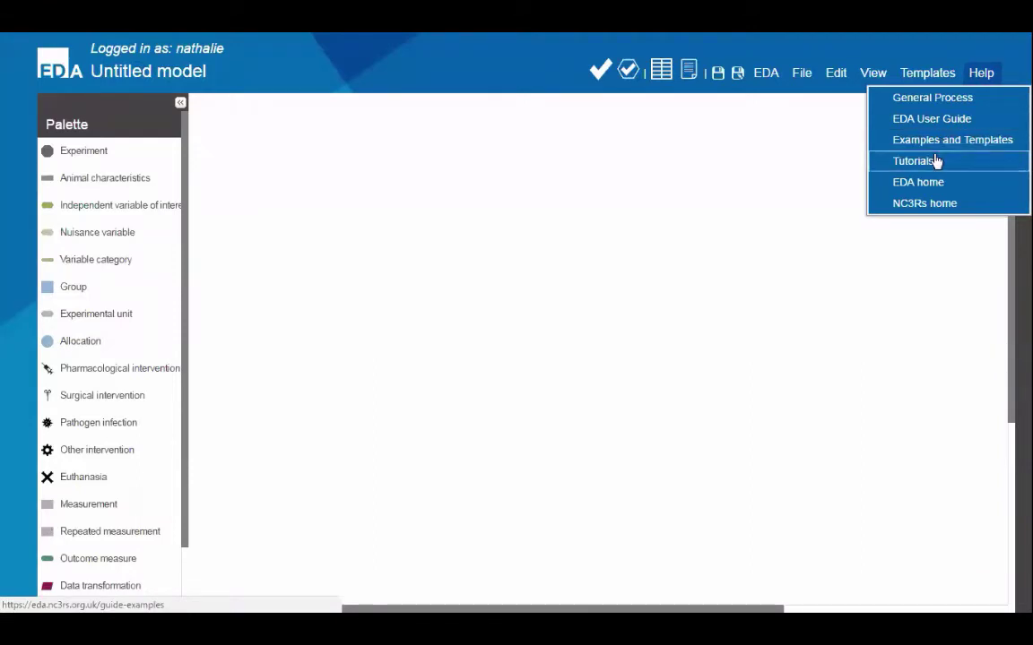
left_click(923, 77)
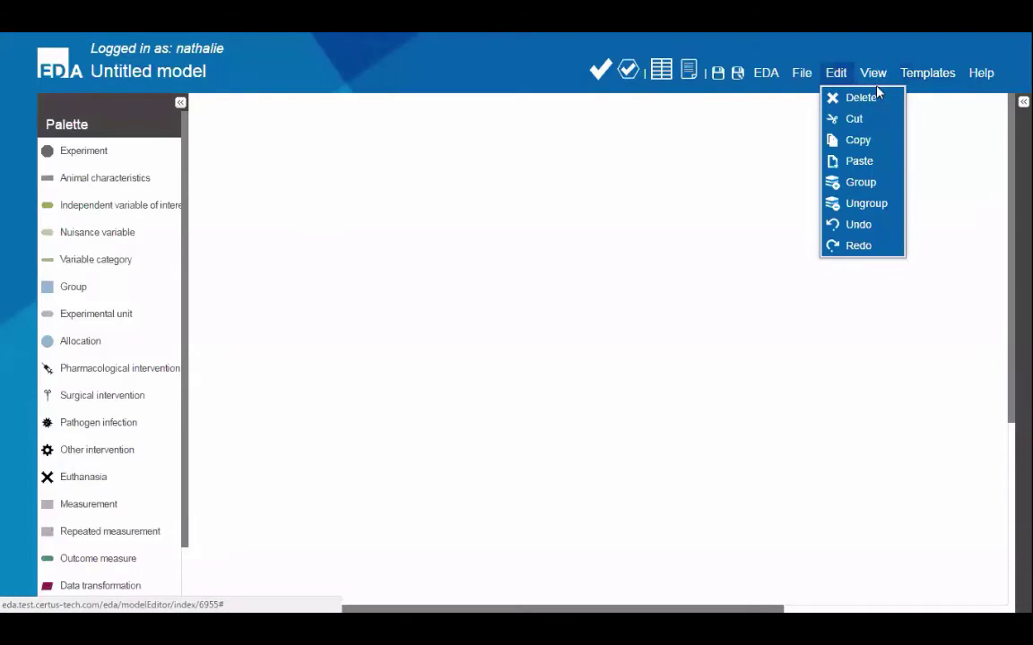
left_click(830, 73)
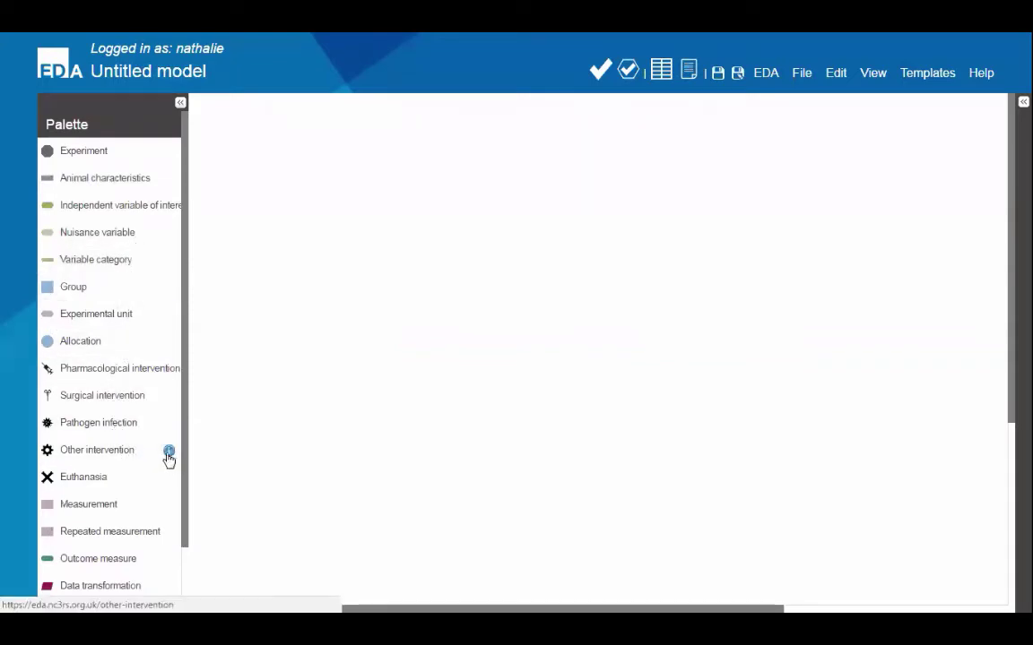
Step: Read the help page on the Independent variable of interest node down to its property descriptions, and close it
left_click(168, 207)
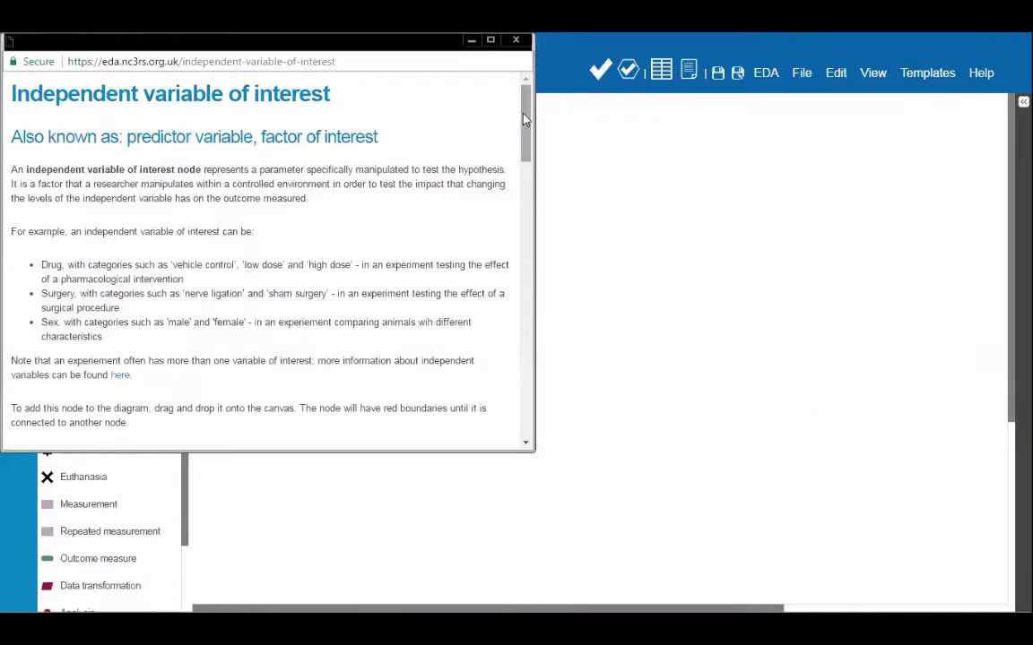
scroll(527, 127, "down", 1)
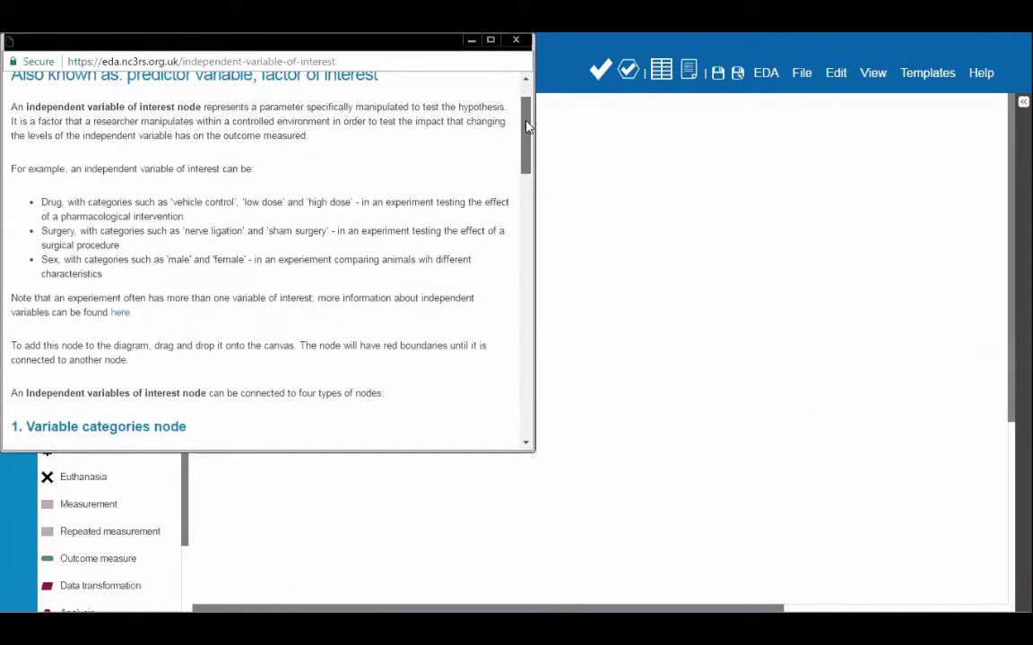
scroll(526, 121, "up", 1)
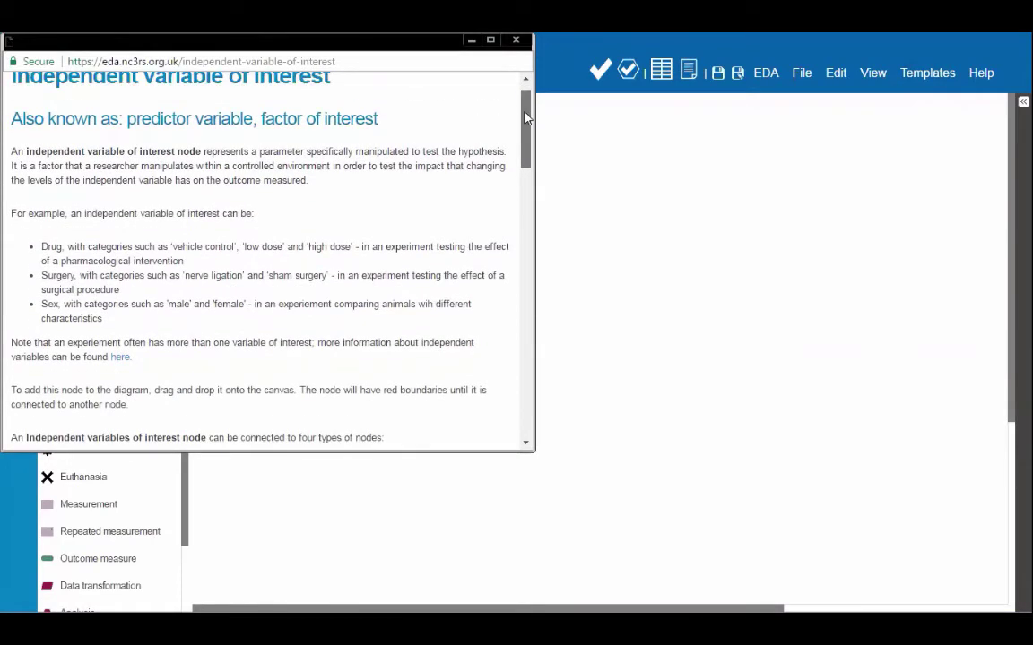
left_click_drag(526, 118, 132, 434)
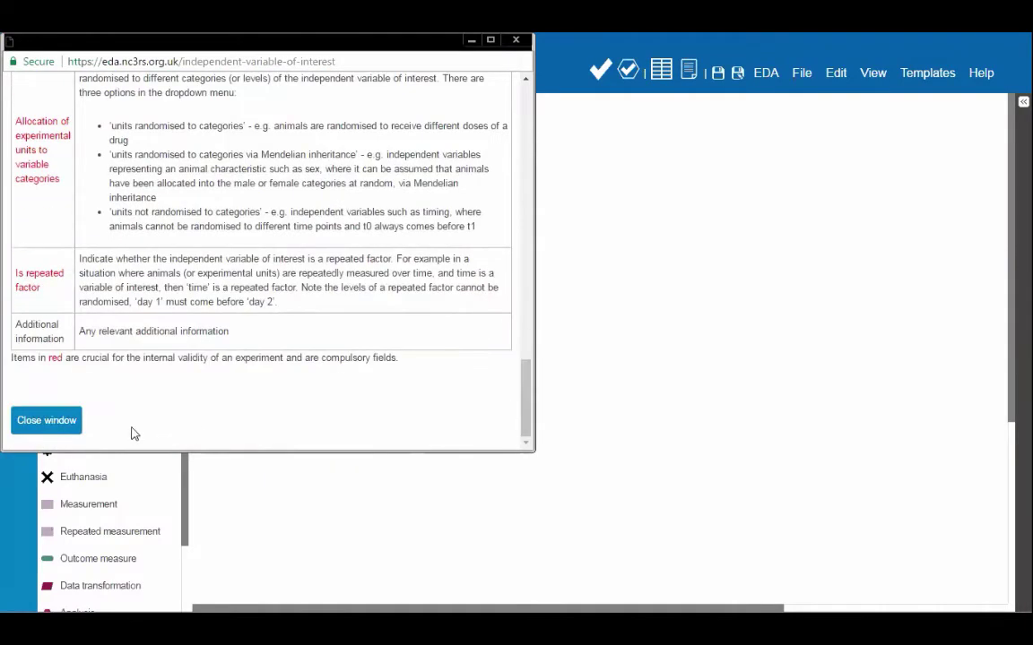
left_click(678, 210)
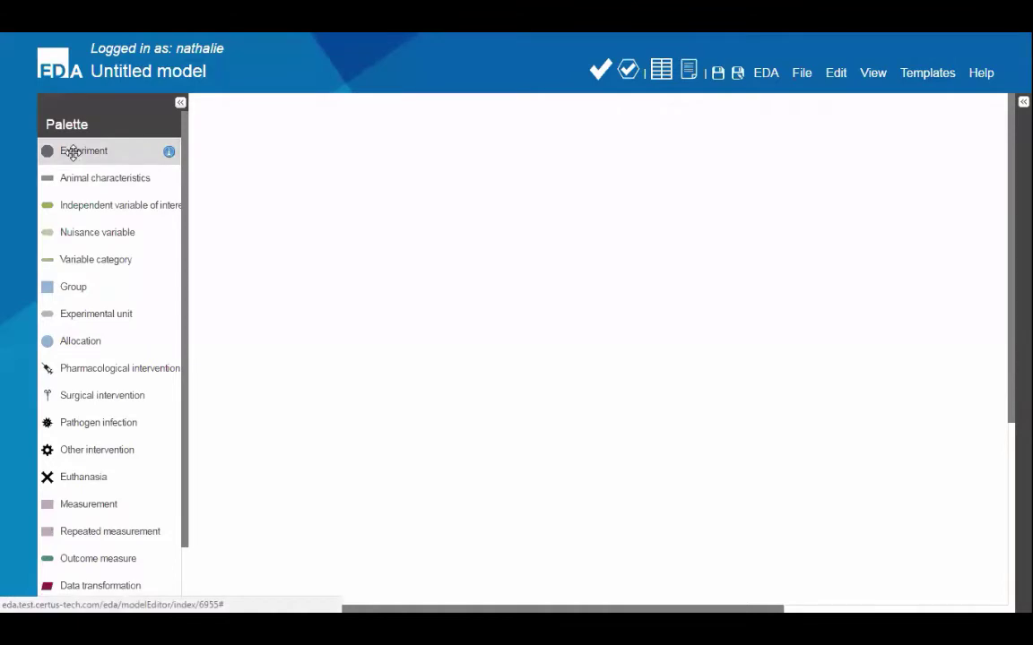
Step: Add an Experiment node to the upper part of the empty canvas and review its hypothesis and effect size properties without entering values
left_click_drag(112, 159, 294, 182)
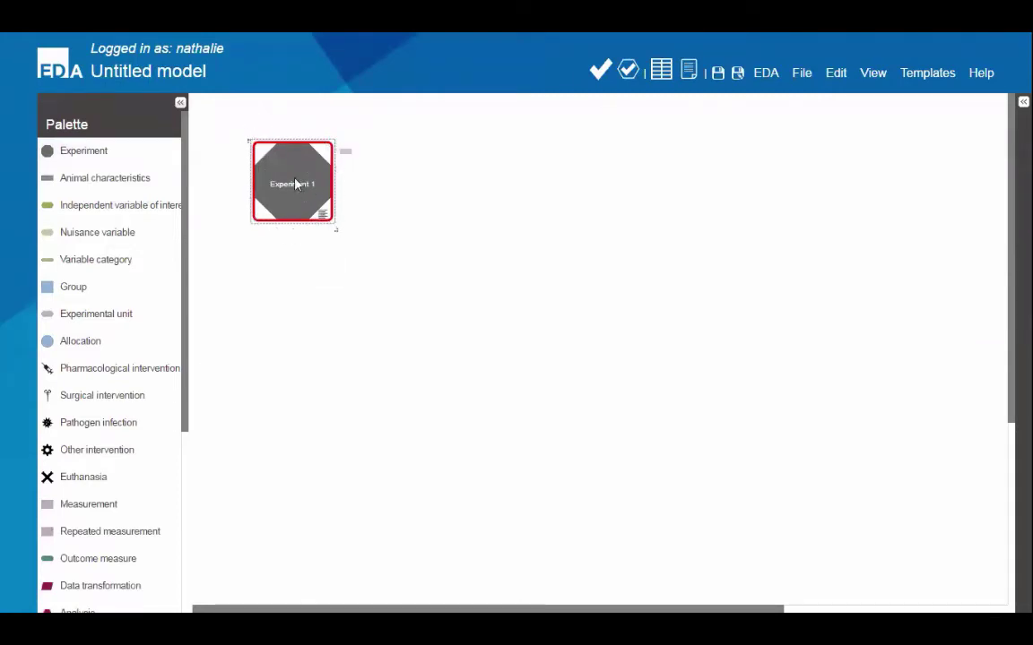
left_click(323, 217)
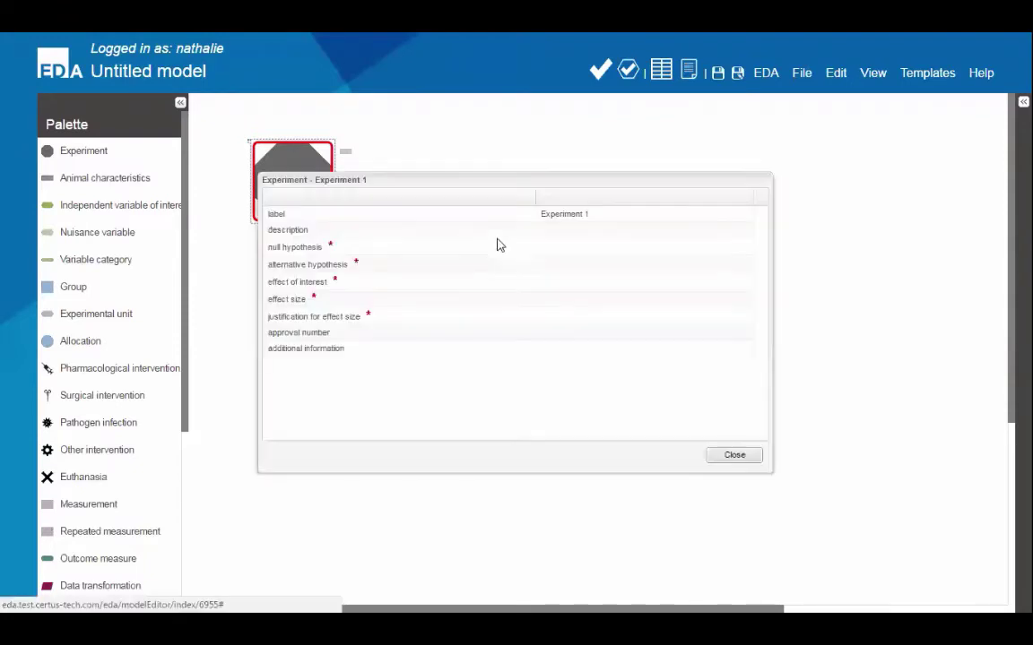
left_click(554, 249)
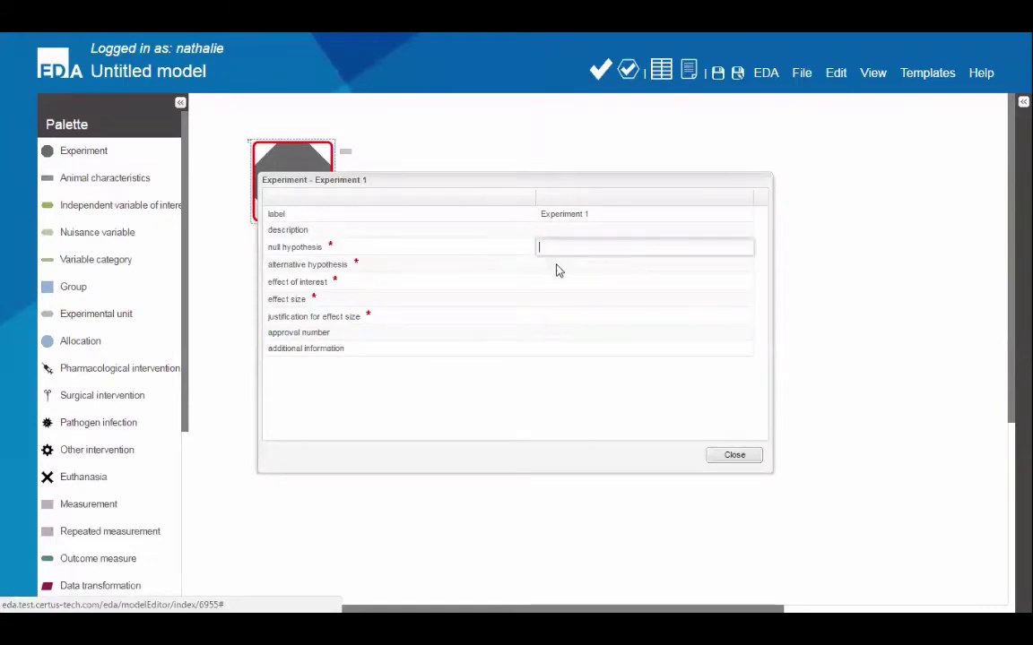
left_click(555, 268)
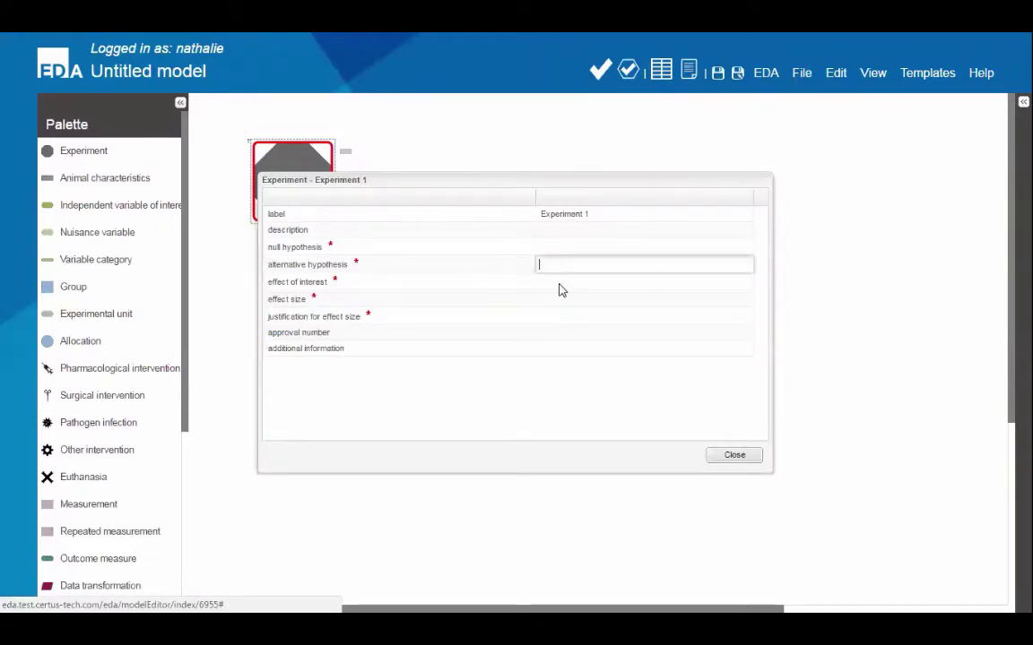
left_click(558, 321)
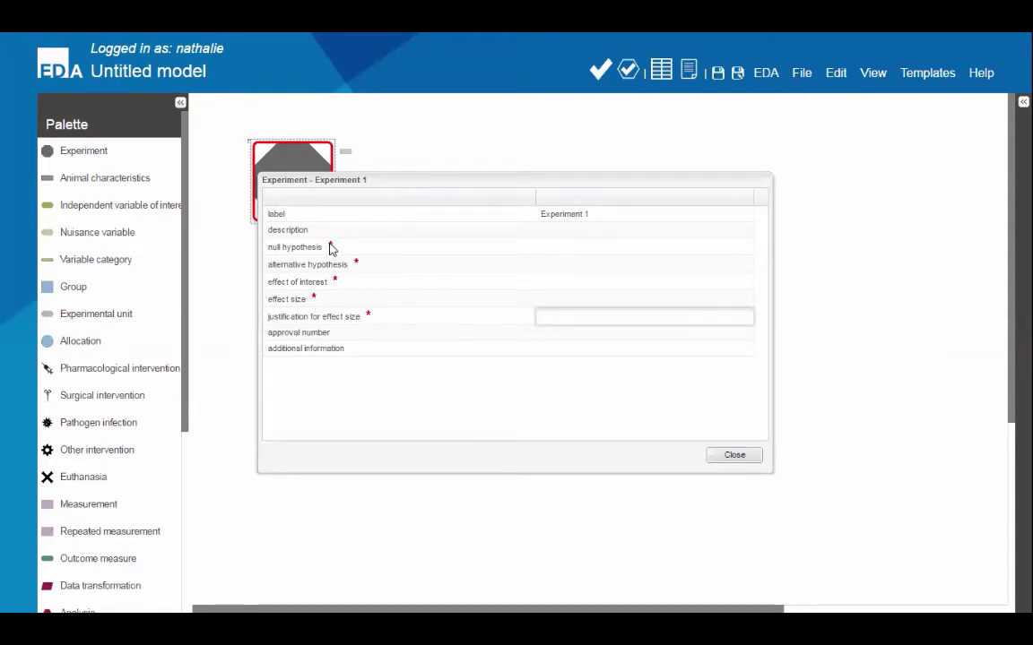
mouse_move(358, 267)
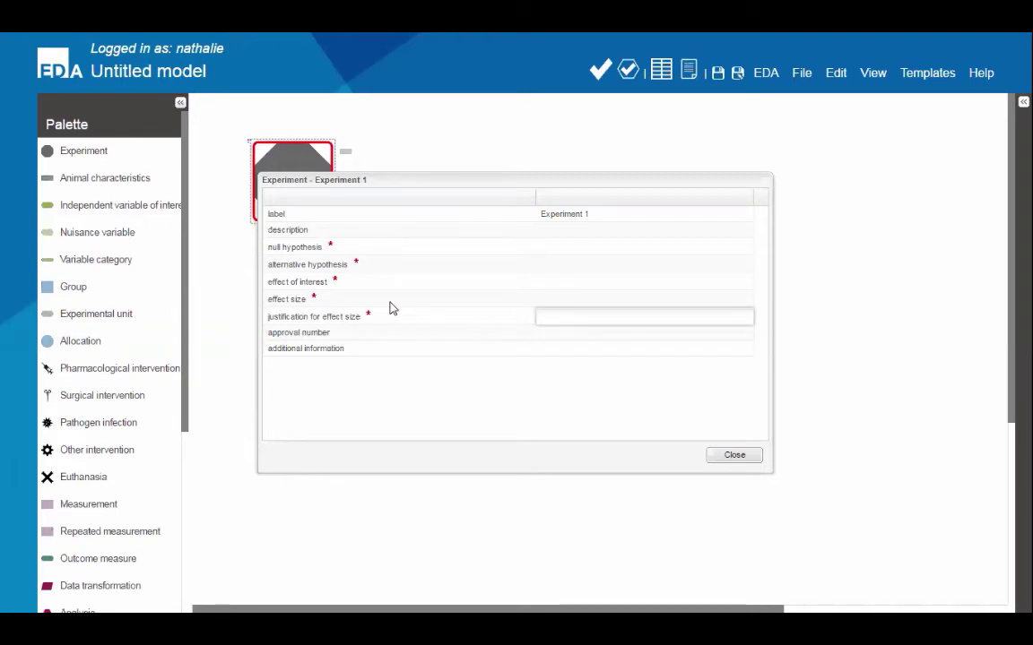
left_click(563, 251)
left_click(561, 263)
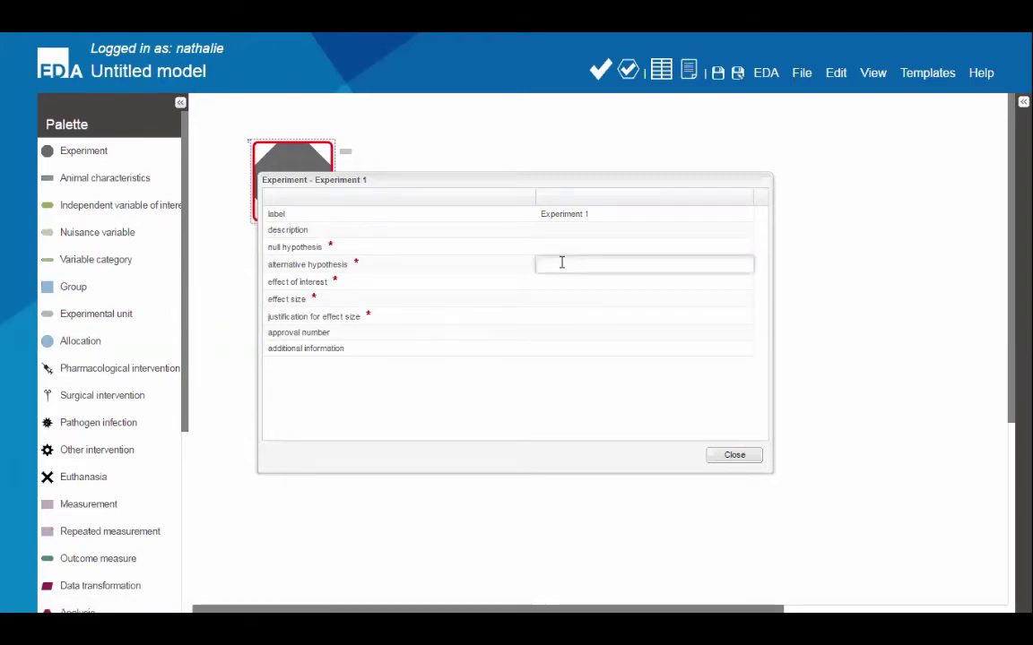
left_click(565, 285)
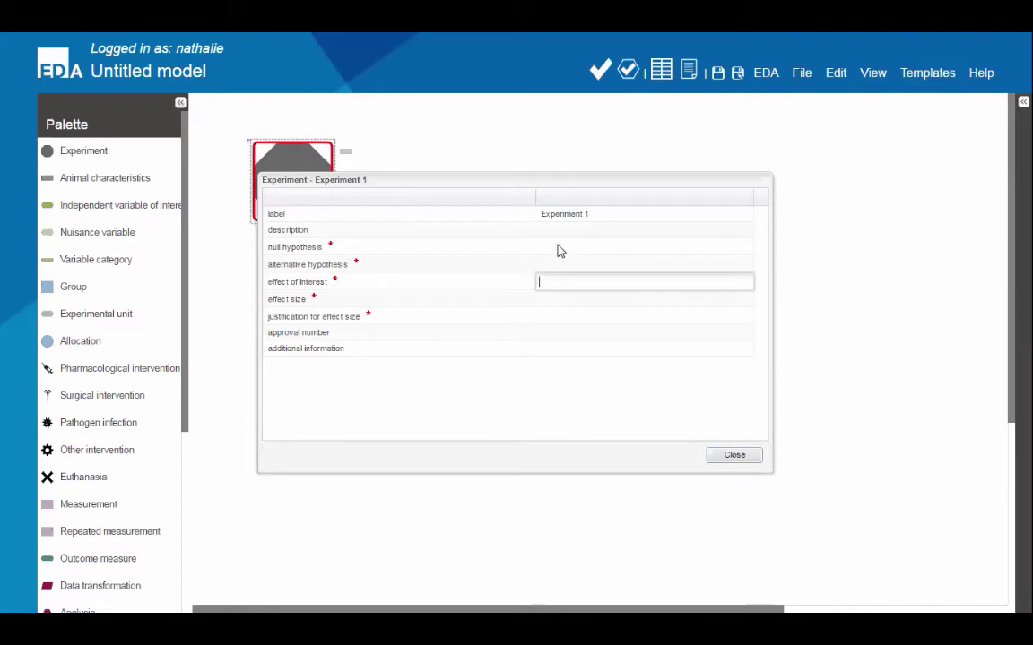
left_click(732, 457)
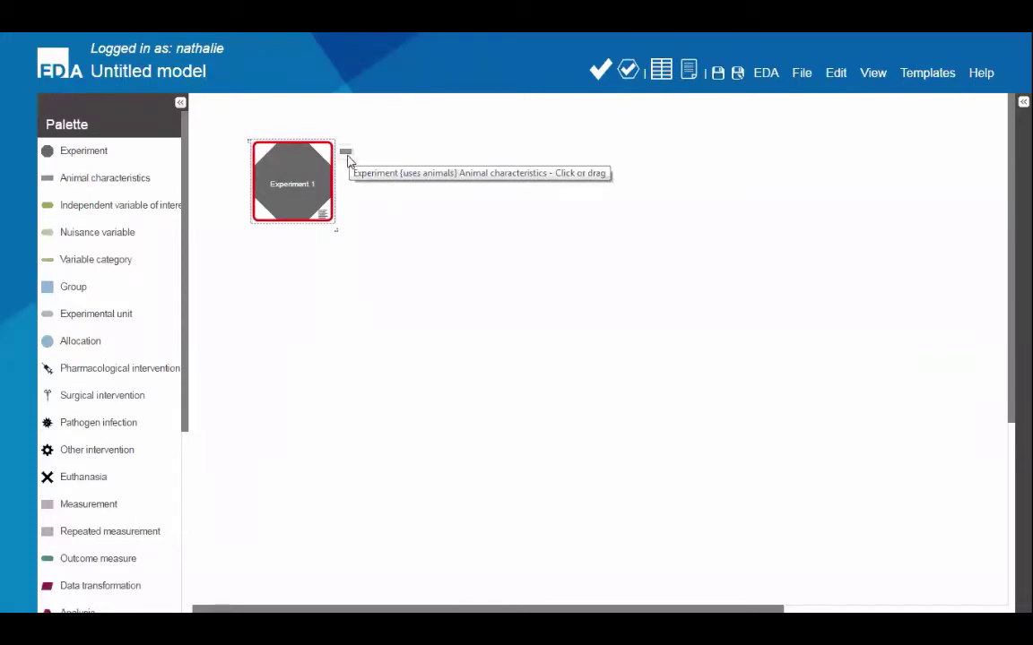
Step: Add an Animal characteristics node linked to the Experiment node and review its properties, including the species field
left_click(348, 158)
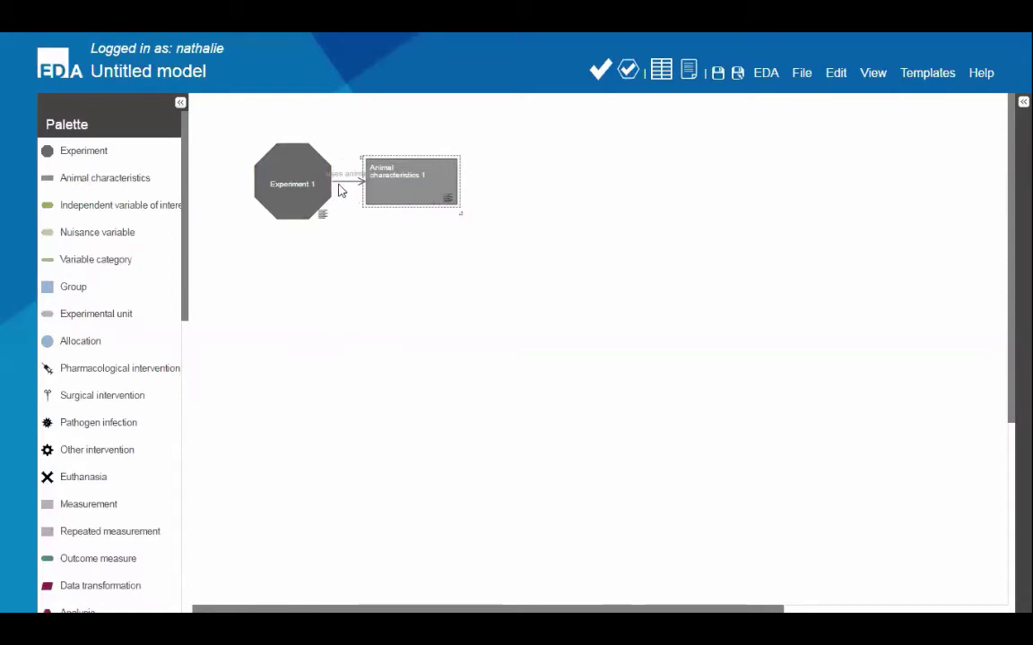
left_click(449, 203)
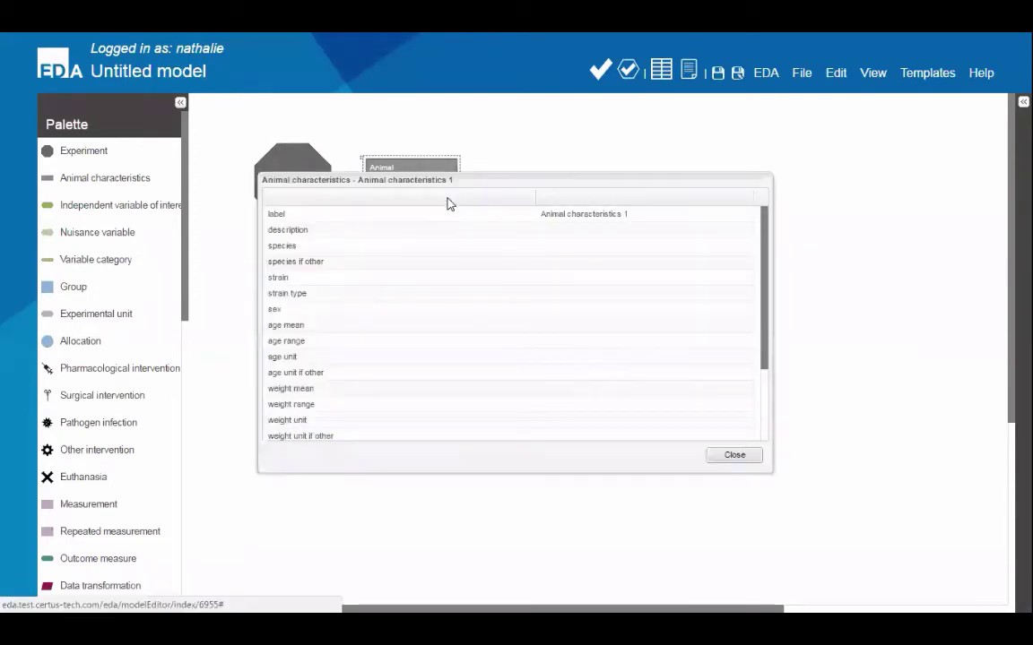
left_click(580, 250)
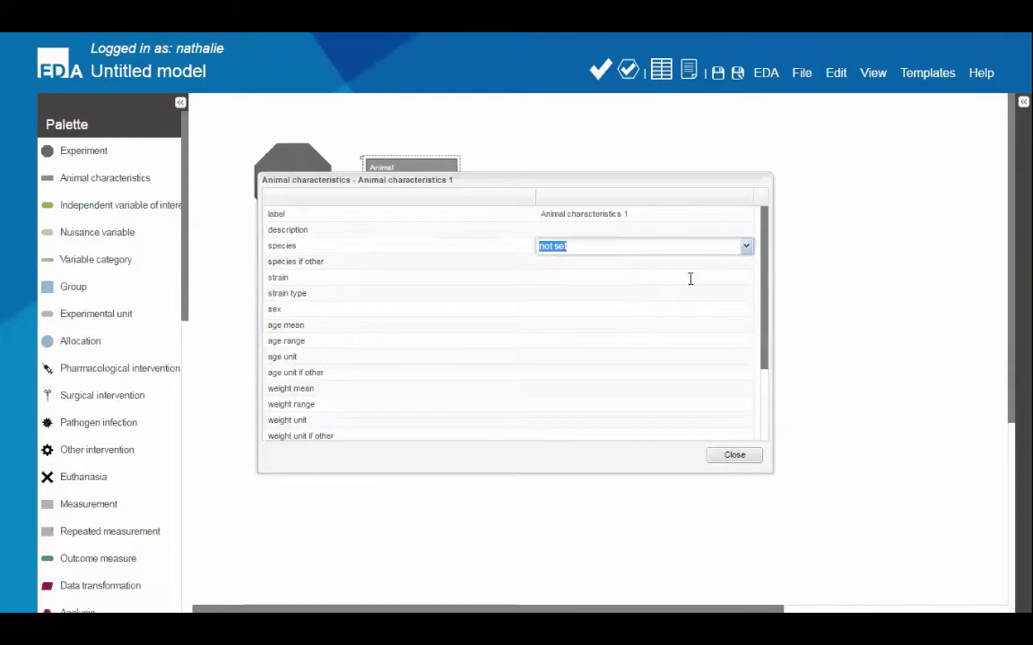
left_click(744, 456)
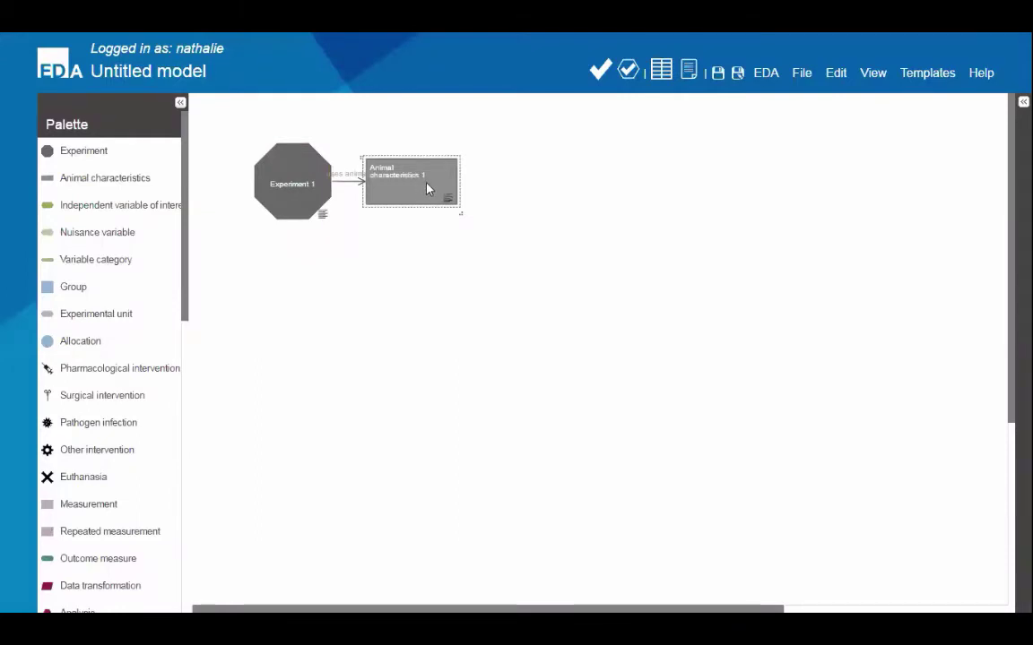
Step: Move the Animal characteristics node slightly higher and add a second one below it, also linked to the Experiment node
left_click_drag(427, 182, 448, 157)
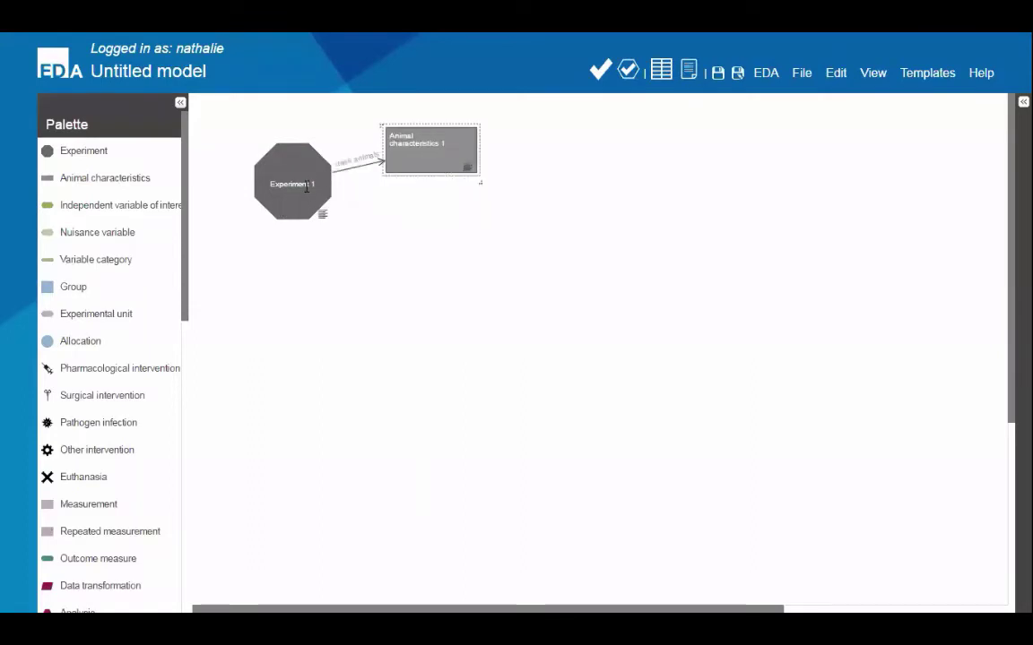
left_click(267, 173)
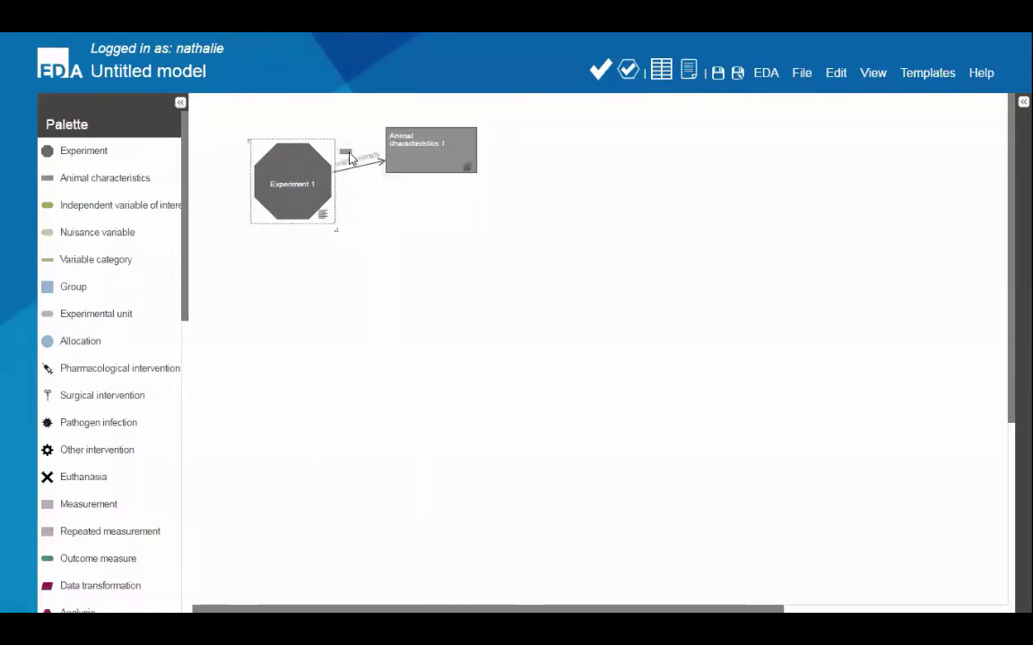
left_click_drag(349, 158, 486, 222)
left_click_drag(437, 196, 463, 231)
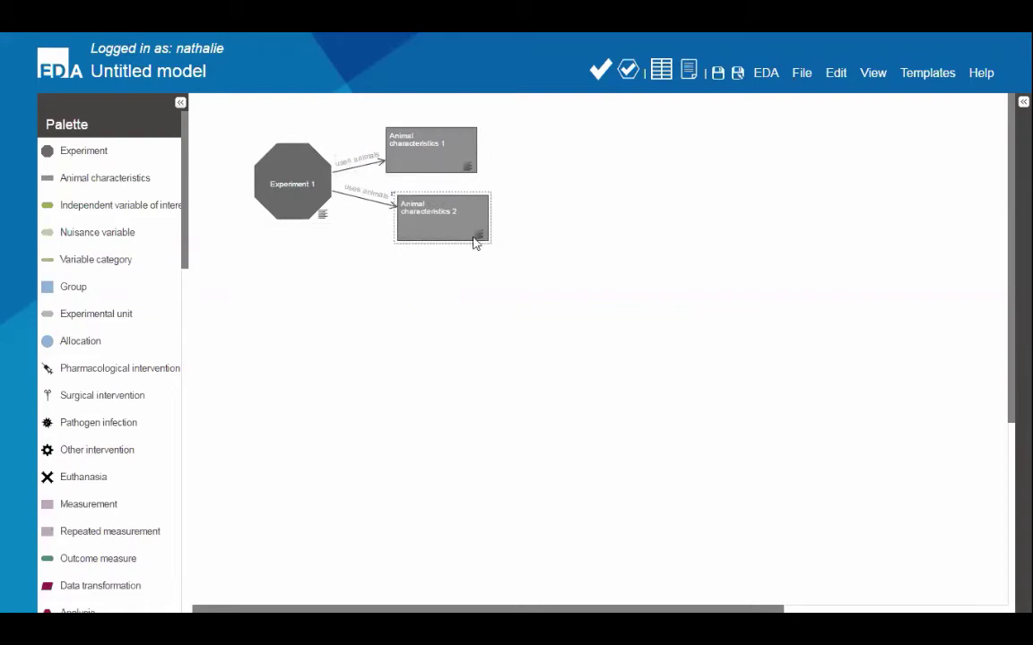
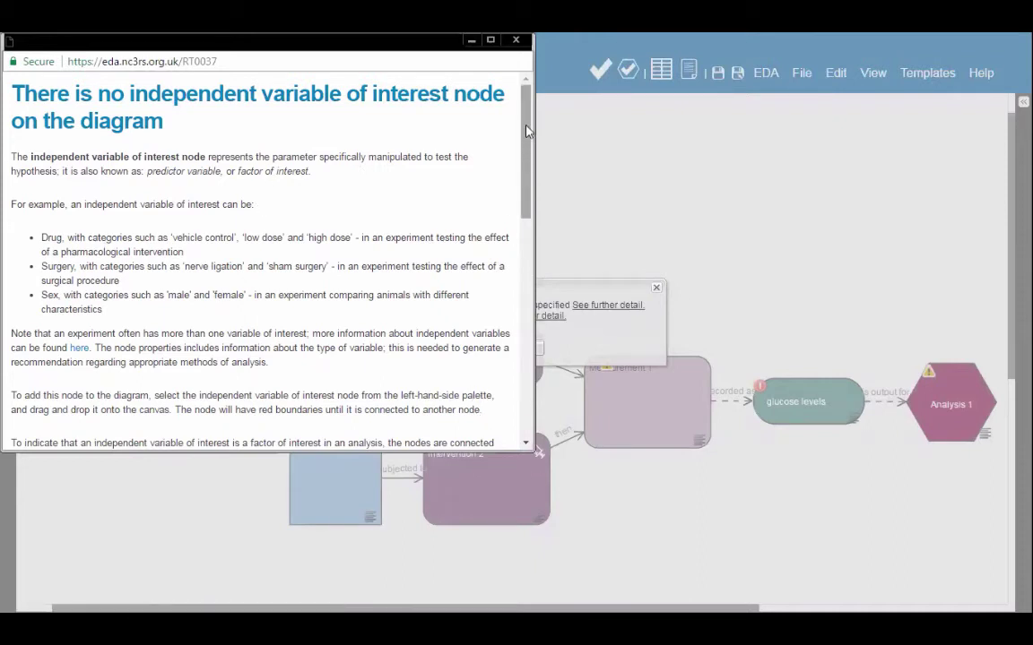
Step: Read the critique guidance on the missing independent variable of interest node to the end and close it
left_click_drag(528, 153, 122, 438)
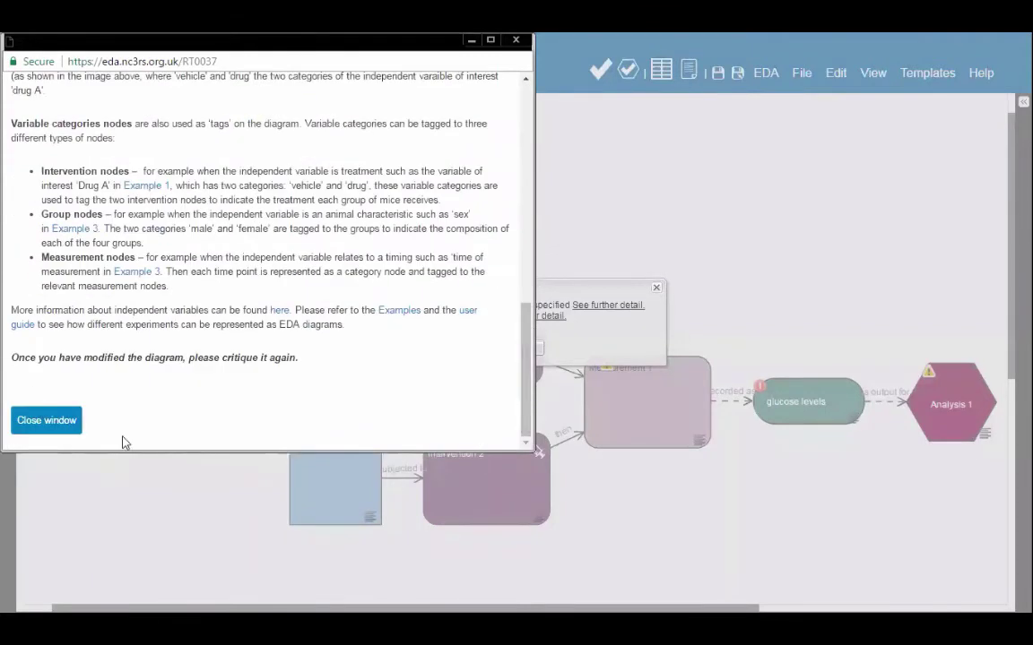
left_click(46, 420)
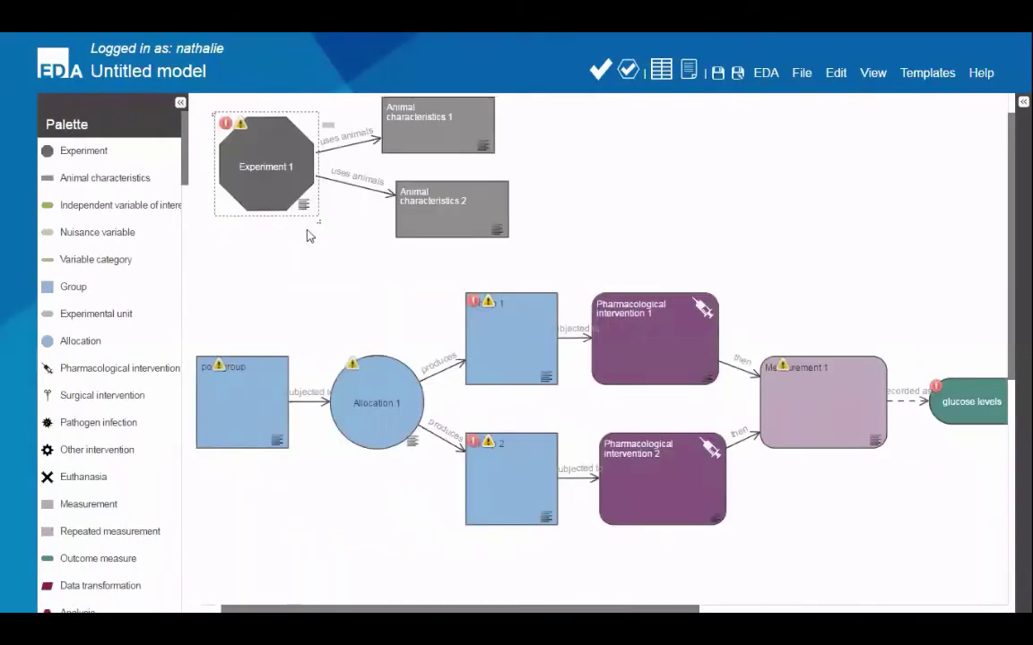
Step: Add an Independent variable of interest node above the Measurement node and label it drug
left_click_drag(159, 209, 823, 213)
double_click(823, 213)
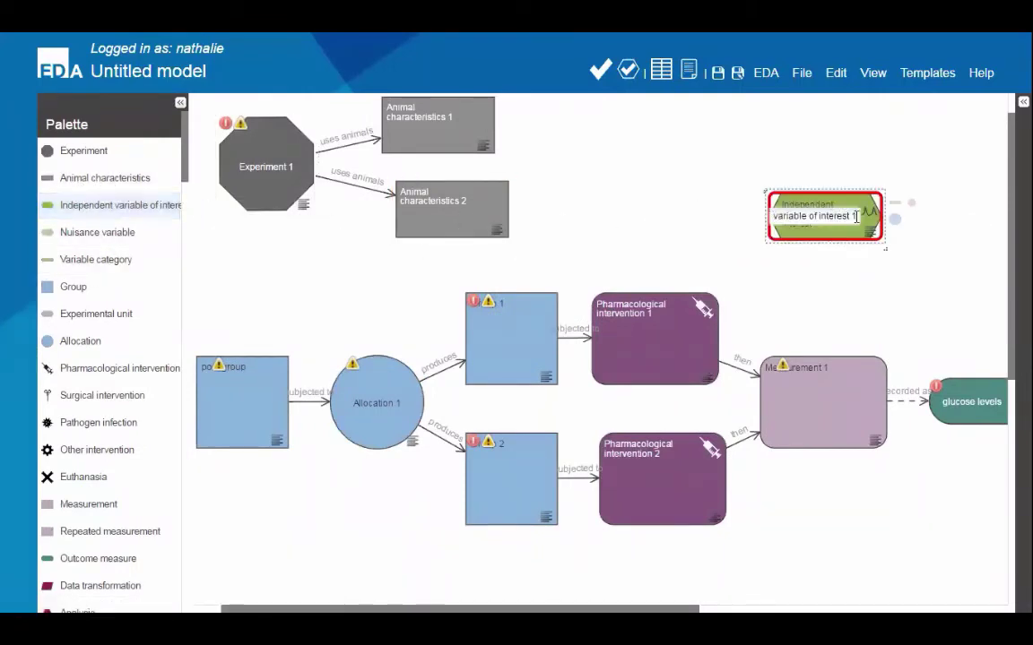
type("drug")
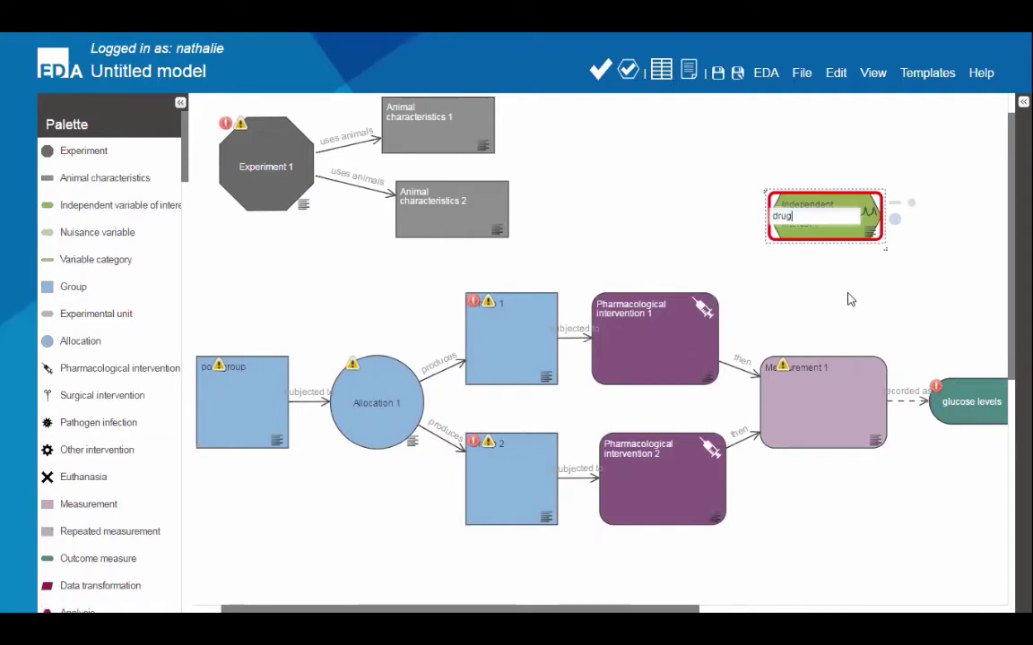
key("Return")
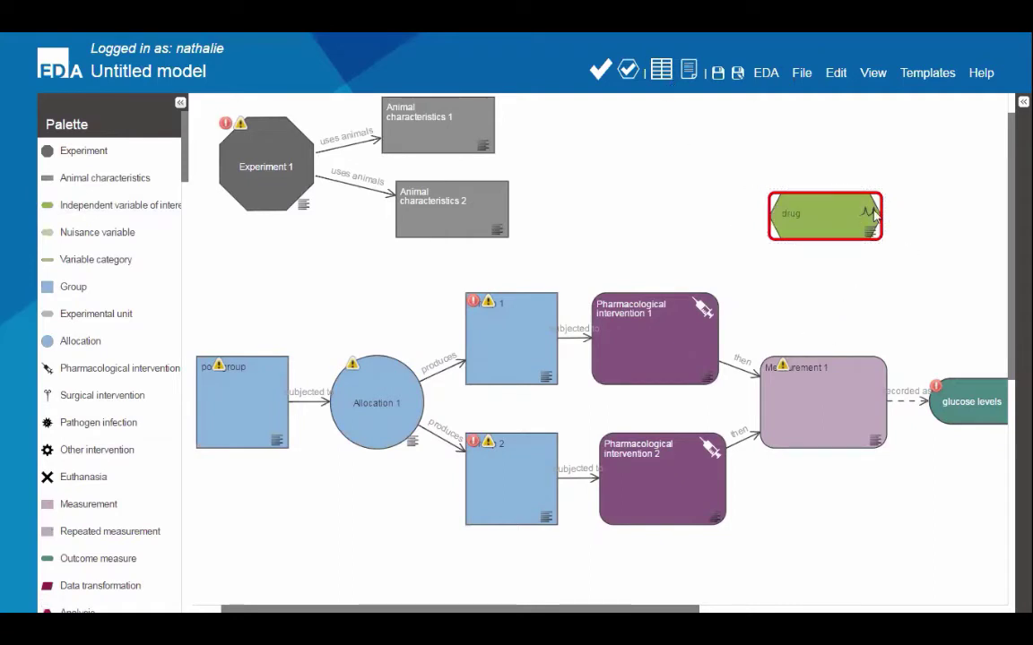
Step: Add two variable category nodes linked to the drug variable and label them veh and drug, one below the other
left_click_drag(887, 197, 965, 216)
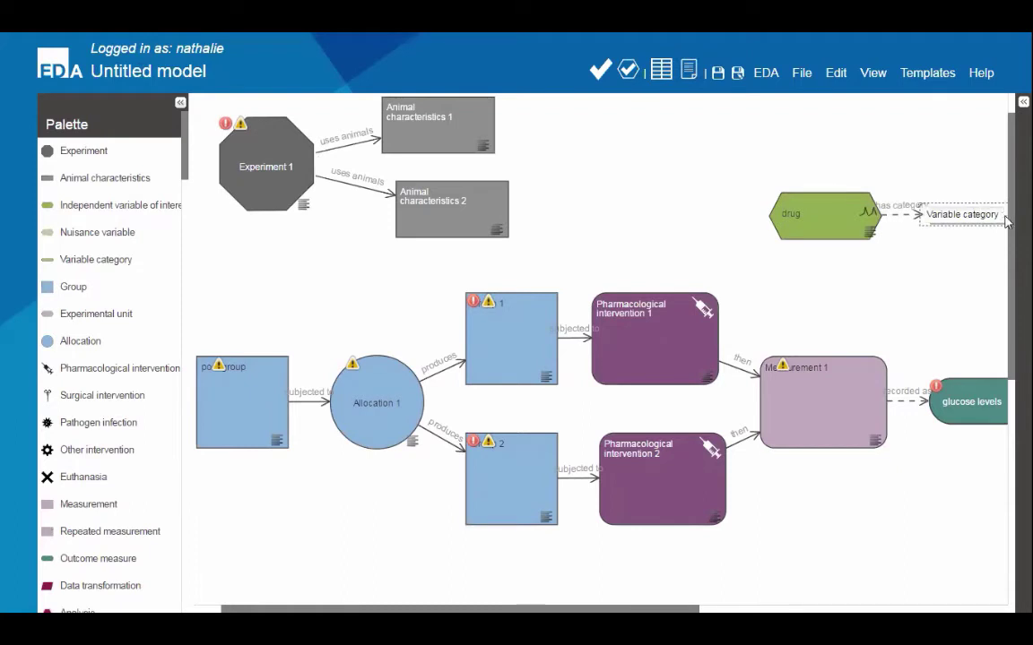
key("BackSpace")
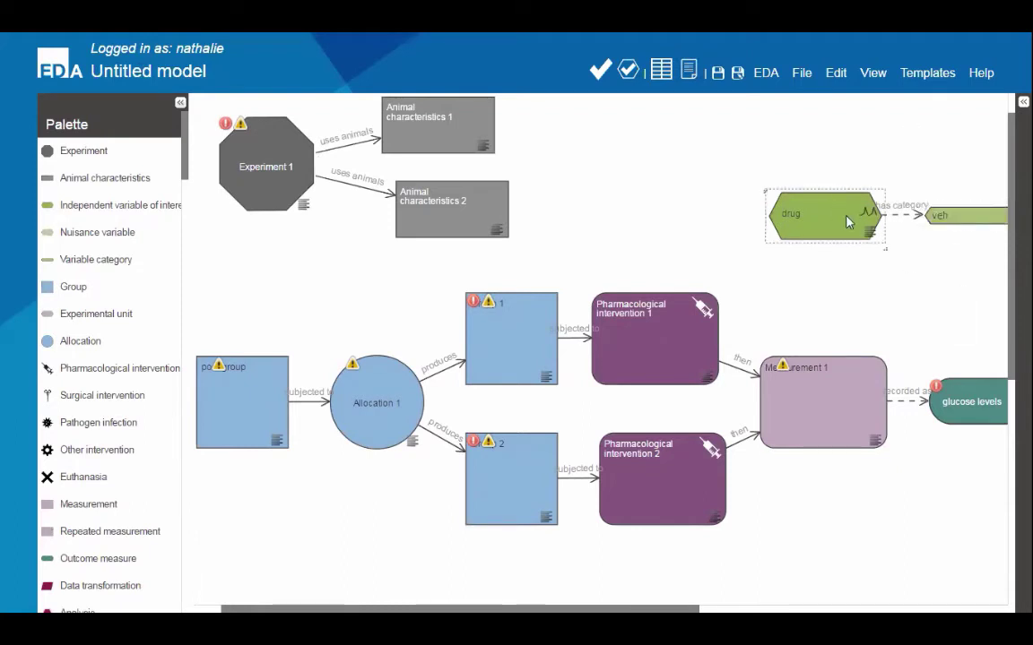
left_click_drag(868, 212, 900, 208)
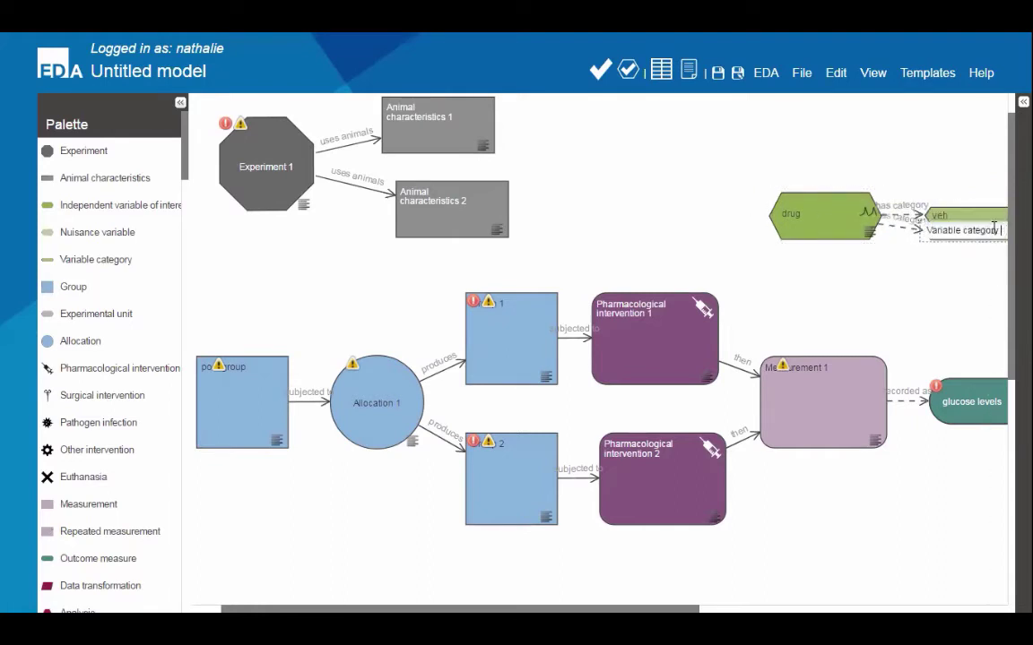
key("BackSpace")
key("BackSpace")
key("BackSpace")
key("BackSpace")
key("BackSpace")
key("BackSpace")
key("BackSpace")
key("BackSpace")
key("BackSpace")
key("BackSpace")
key("BackSpace")
key("BackSpace")
key("BackSpace")
key("BackSpace")
key("BackSpace")
key("BackSpace")
key("BackSpace")
key("Return")
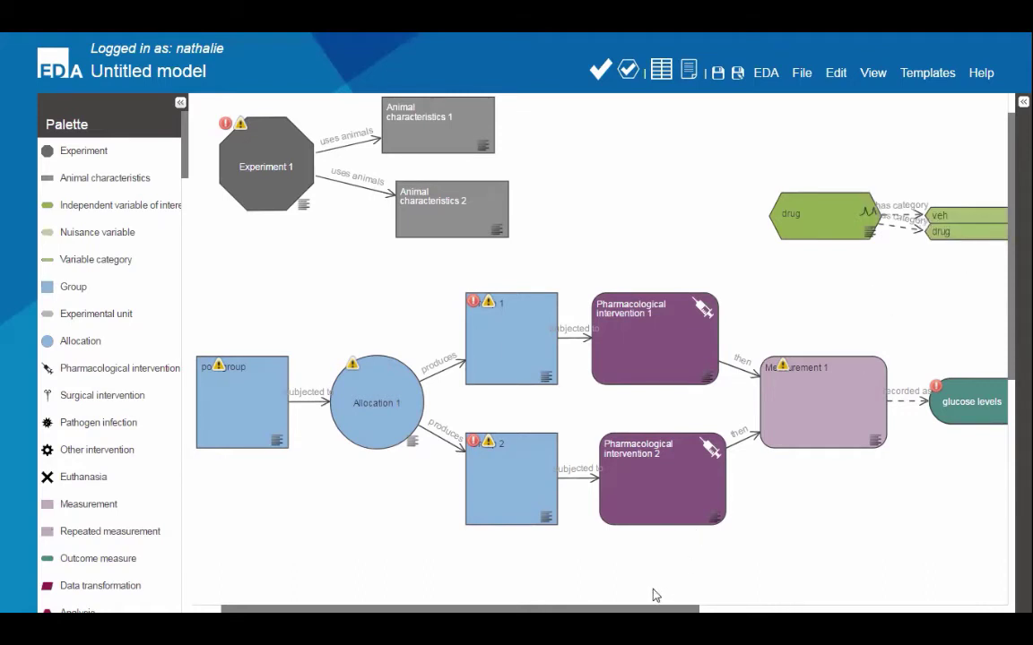
Step: Link the drug independent variable to the Analysis 1 node as its factor of interest
scroll(654, 596, "right", 5)
left_click(550, 236)
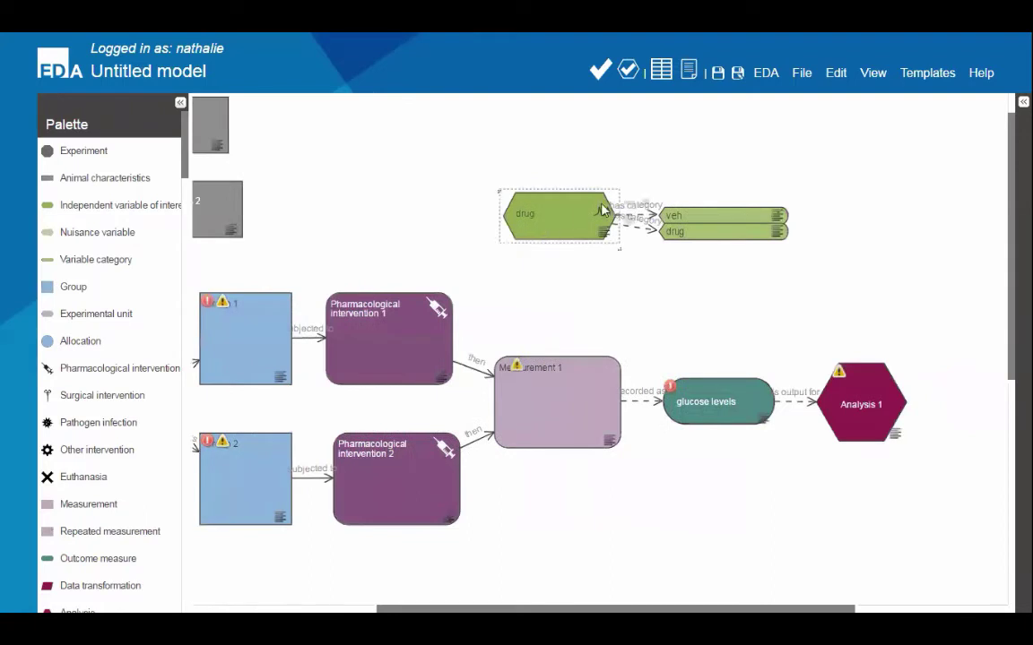
left_click_drag(648, 208, 856, 394)
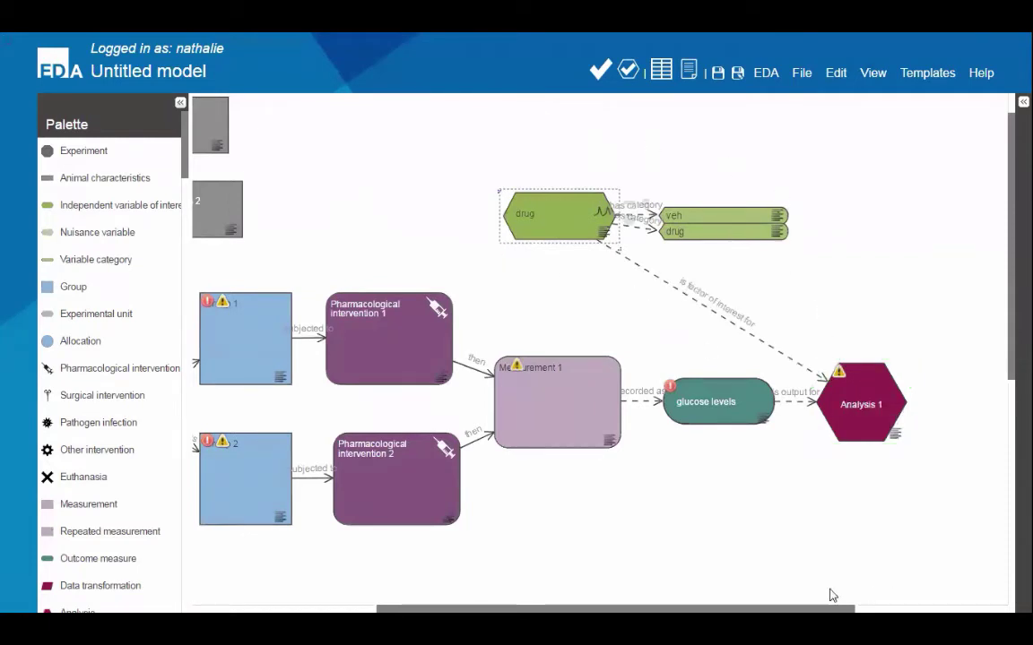
Step: Read the critique guidance flagged on the glucose levels outcome measure to the end and close it
mouse_move(733, 594)
left_mouse_down()
mouse_move(664, 593)
mouse_move(758, 594)
mouse_move(588, 595)
mouse_move(732, 595)
left_mouse_up()
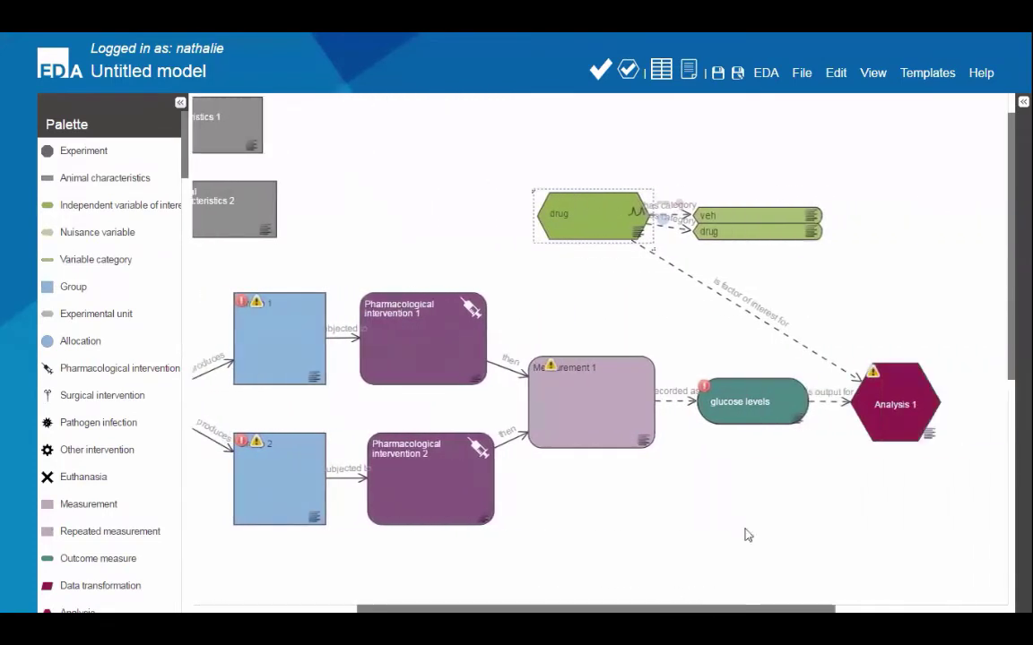
left_click(707, 390)
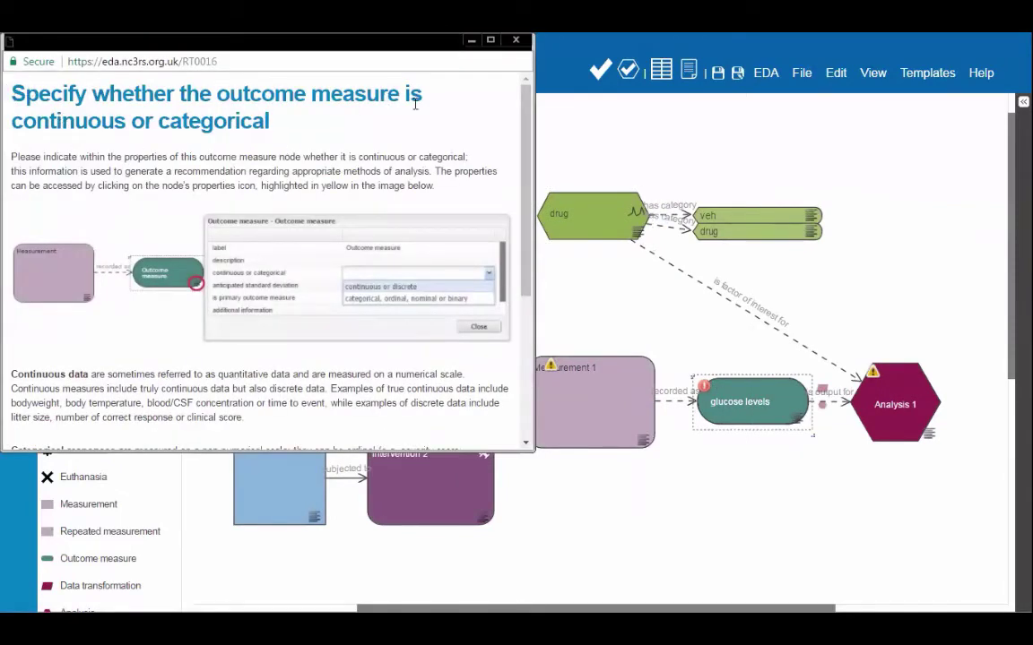
scroll(527, 116, "down", 1)
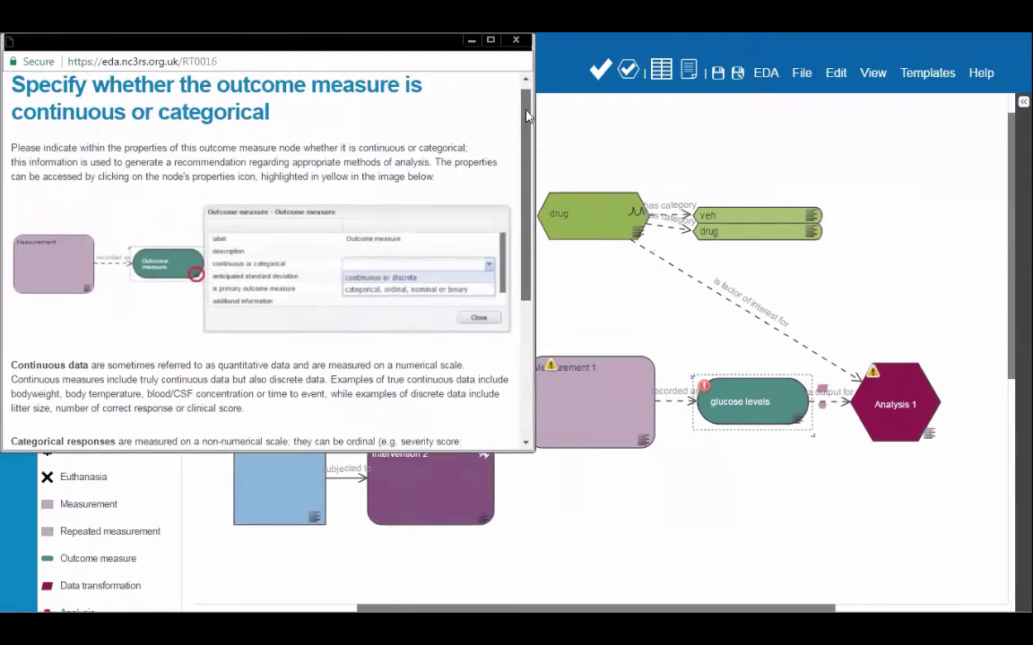
left_click_drag(527, 117, 506, 287)
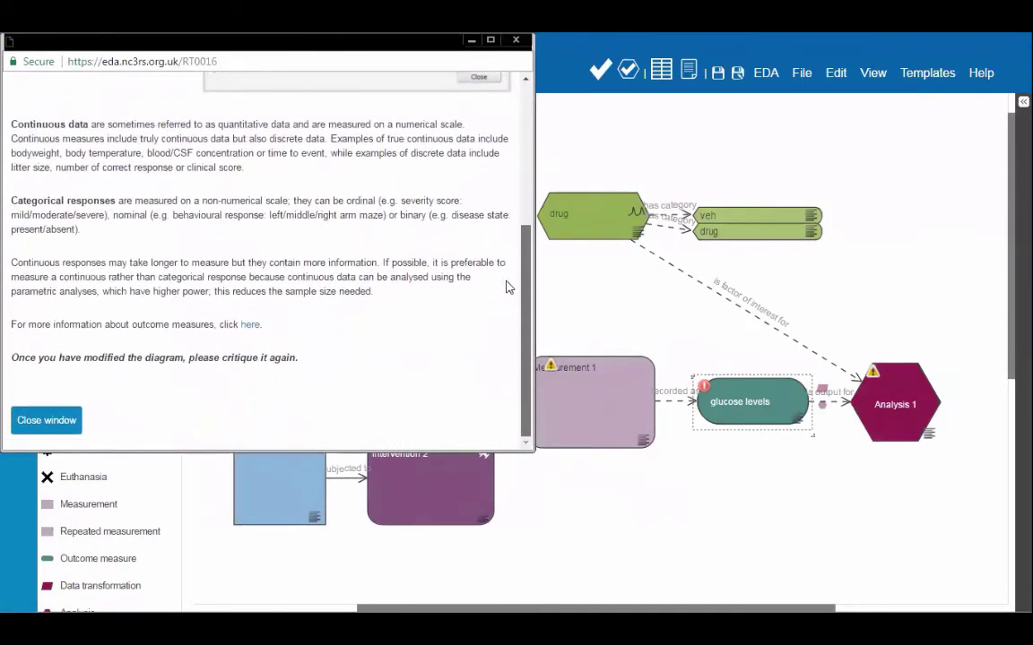
left_click(77, 451)
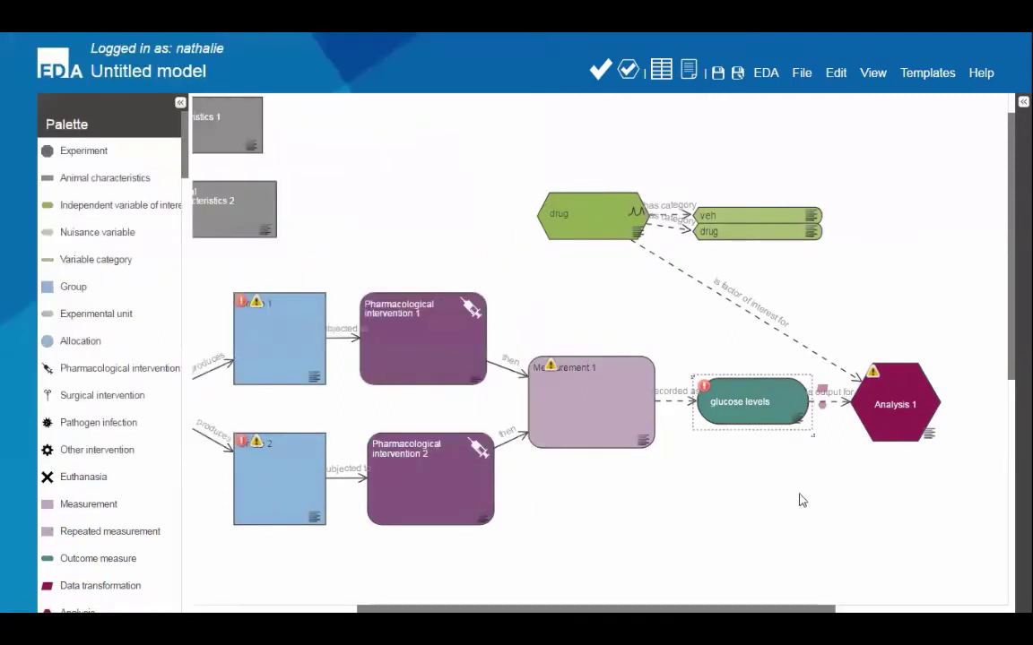
Step: Set the glucose levels outcome measure to continuous or discrete in its properties
left_click(796, 421)
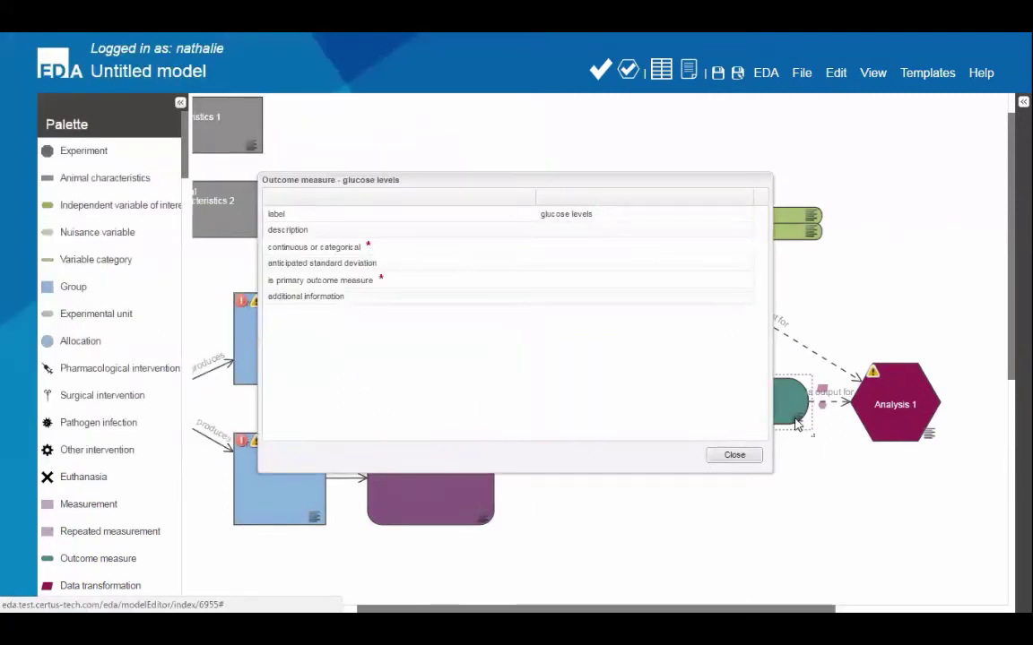
left_click(744, 247)
left_click(744, 247)
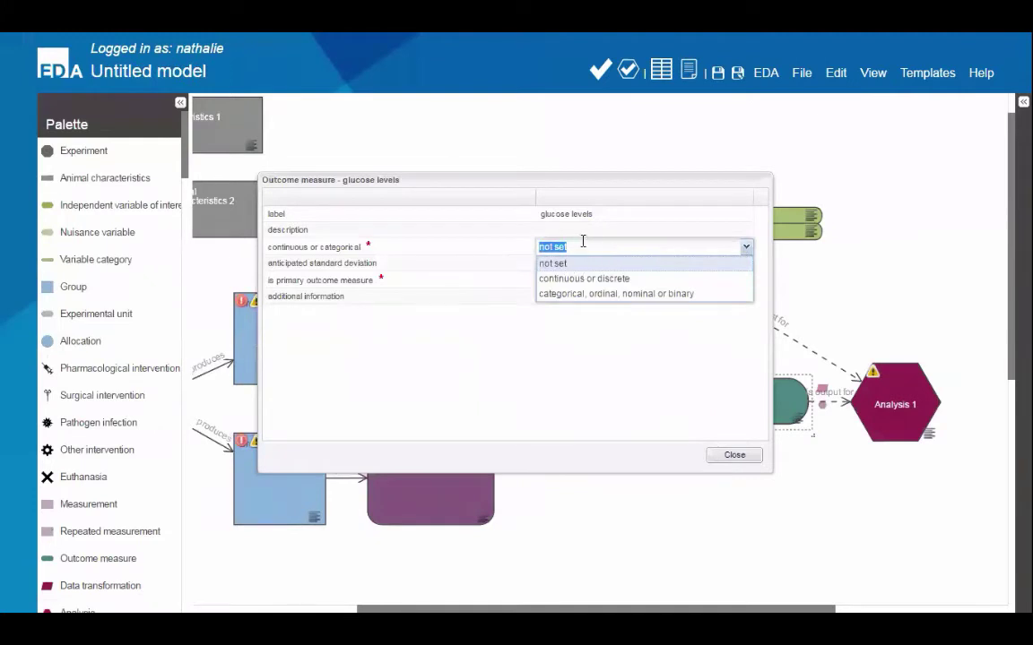
left_click(619, 279)
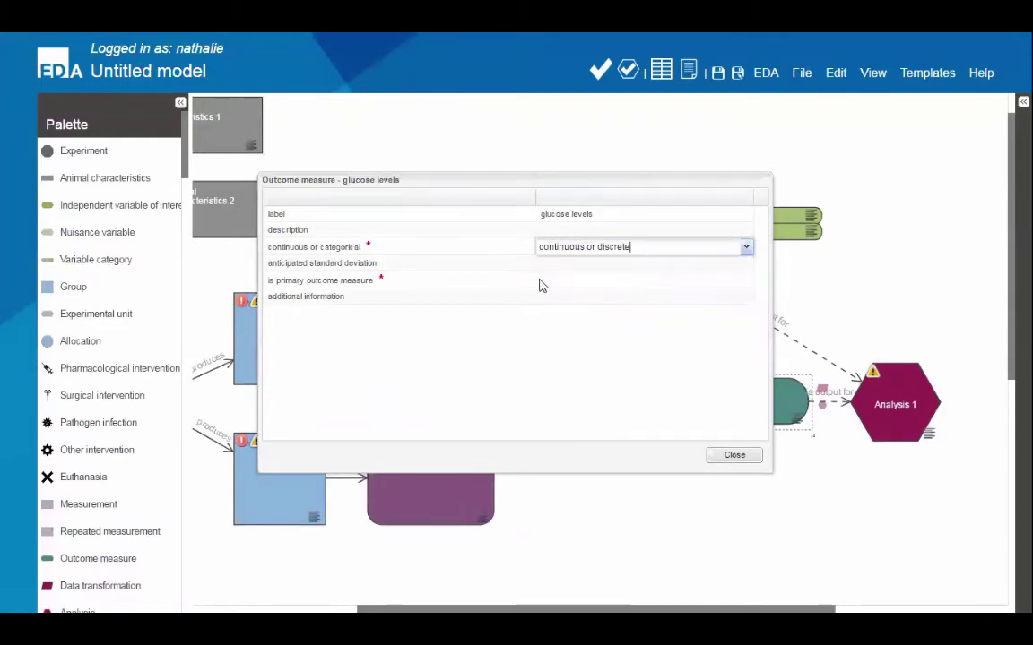
left_click(743, 460)
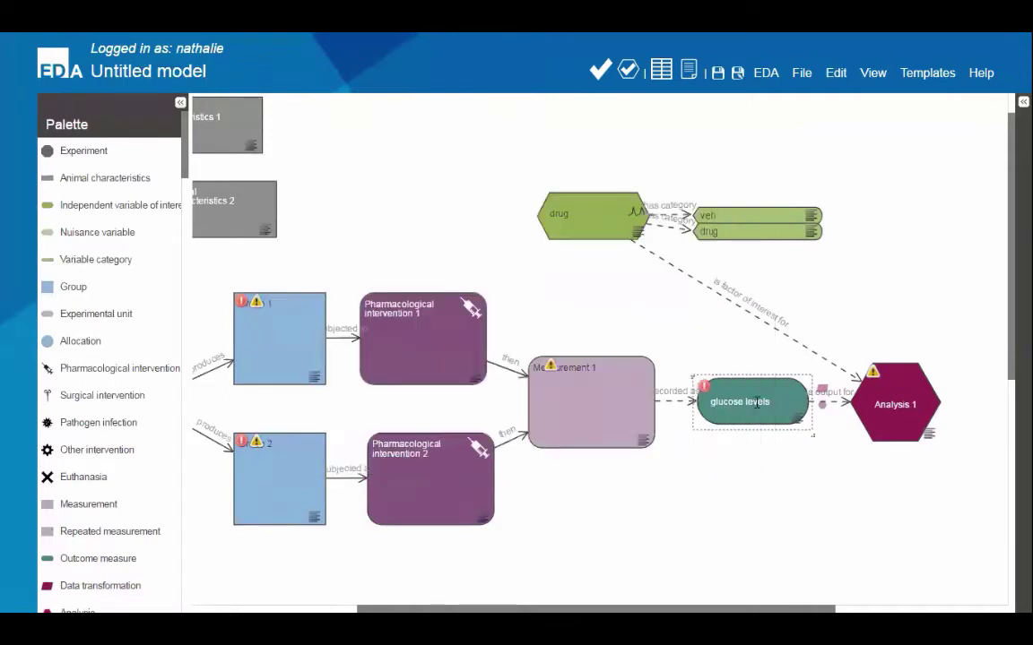
Step: Read the Experiment node's critique guidance on the missing experimental unit node to the end and close it
scroll(556, 595, "left", 3)
scroll(555, 596, "left", 2)
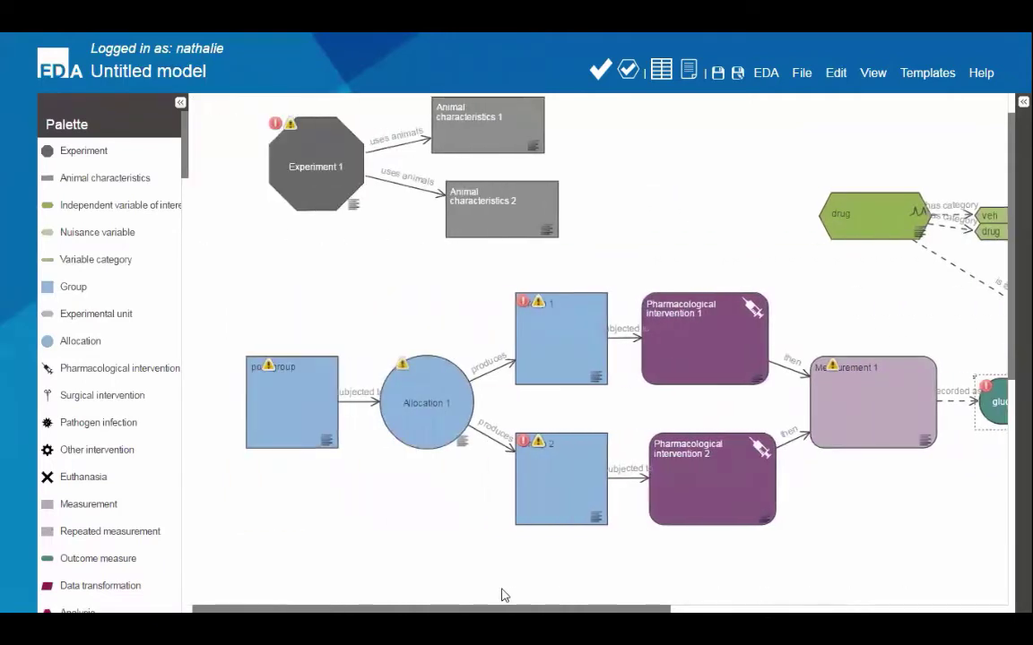
left_click(276, 123)
left_click(596, 322)
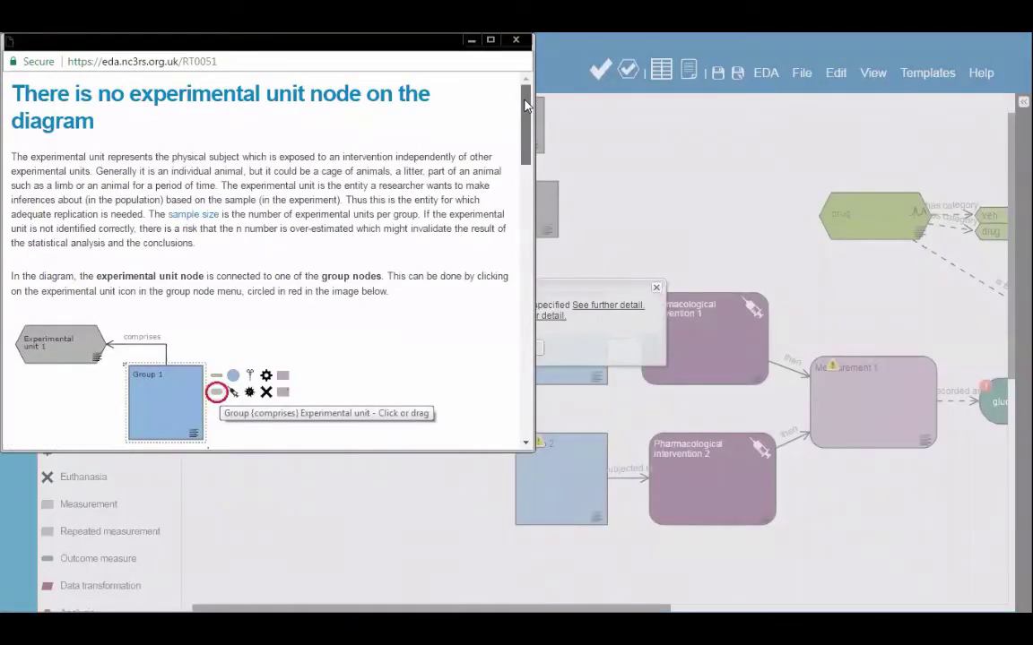
left_click_drag(526, 106, 526, 381)
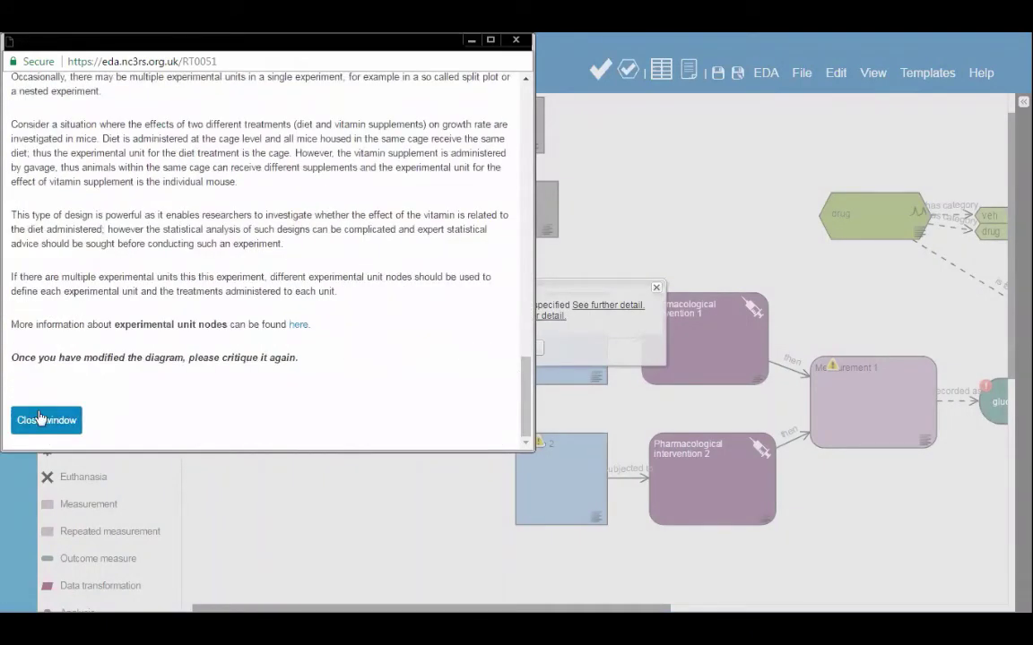
left_click(40, 419)
left_click(517, 350)
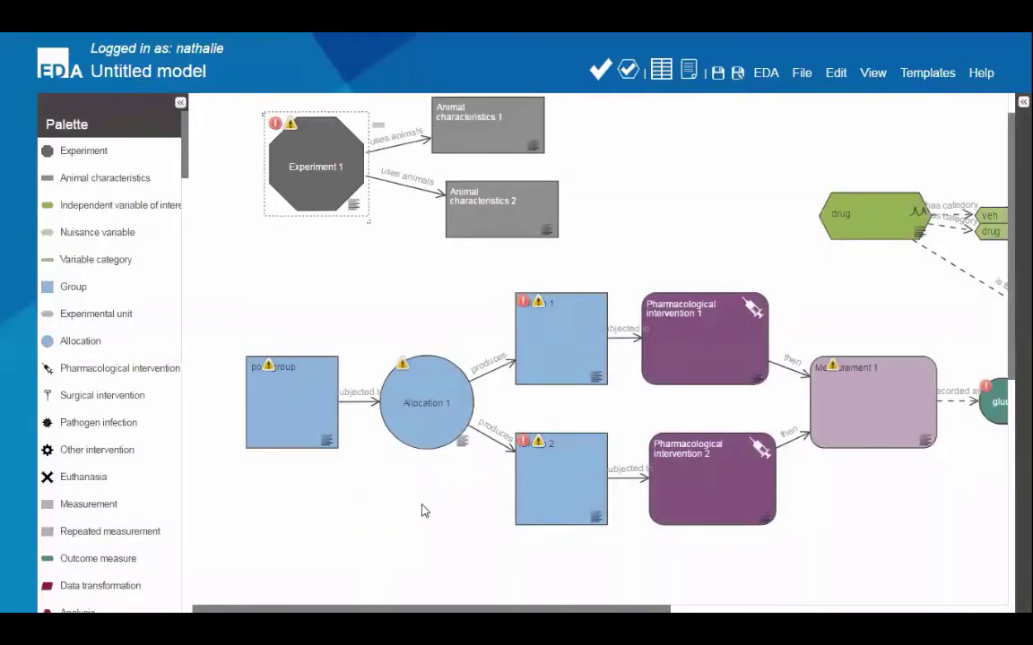
Step: Add an Experimental unit node linked to the pool group, placed below it, and specify what the experimental unit is in its properties
left_click(296, 423)
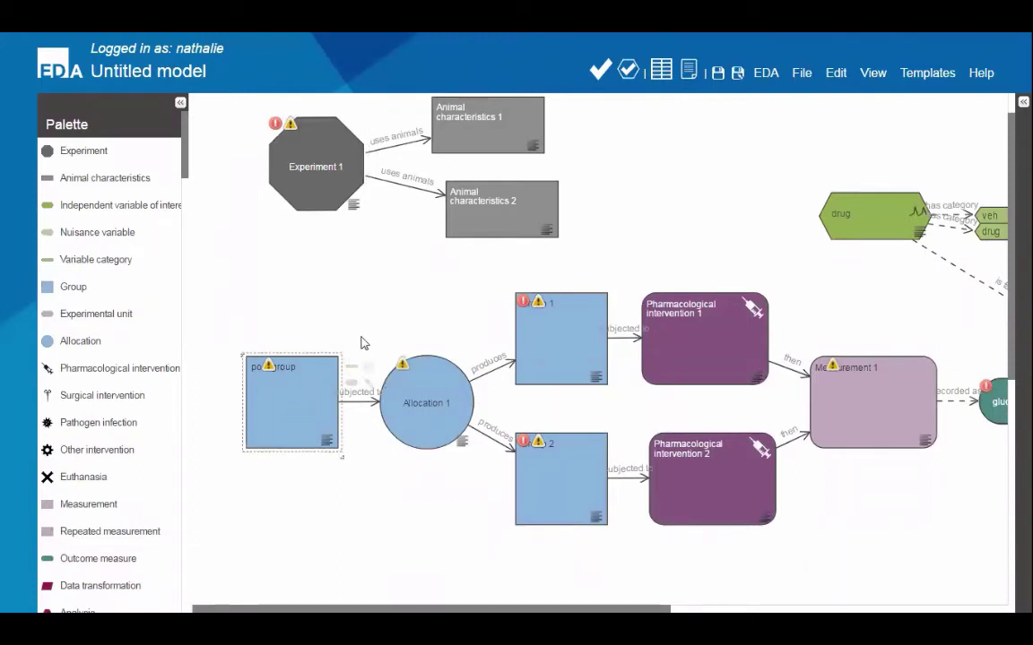
left_click_drag(353, 368, 380, 511)
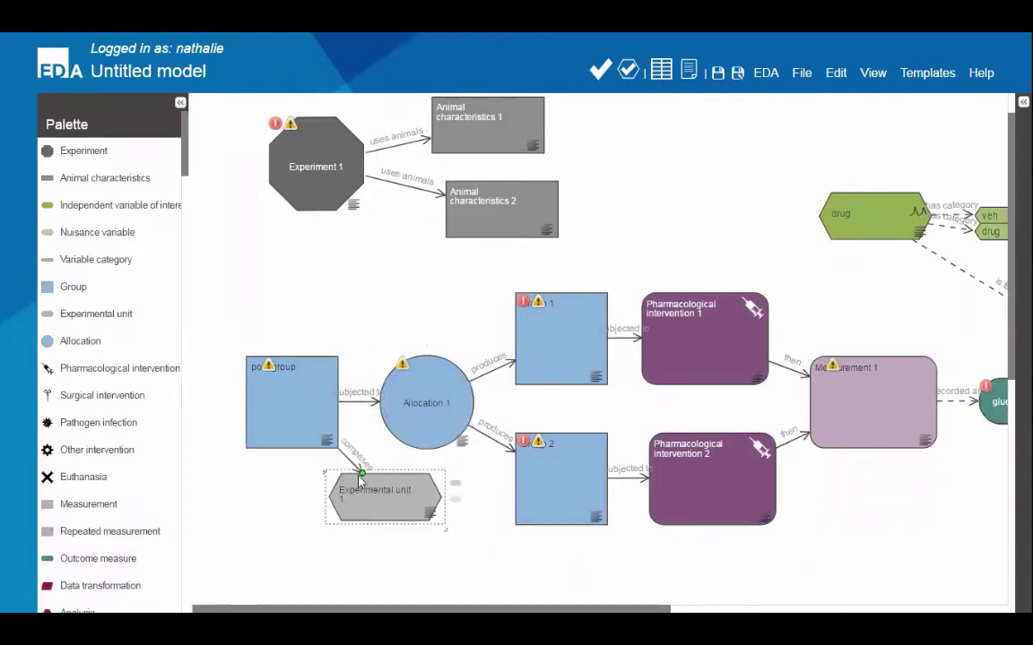
left_click(431, 517)
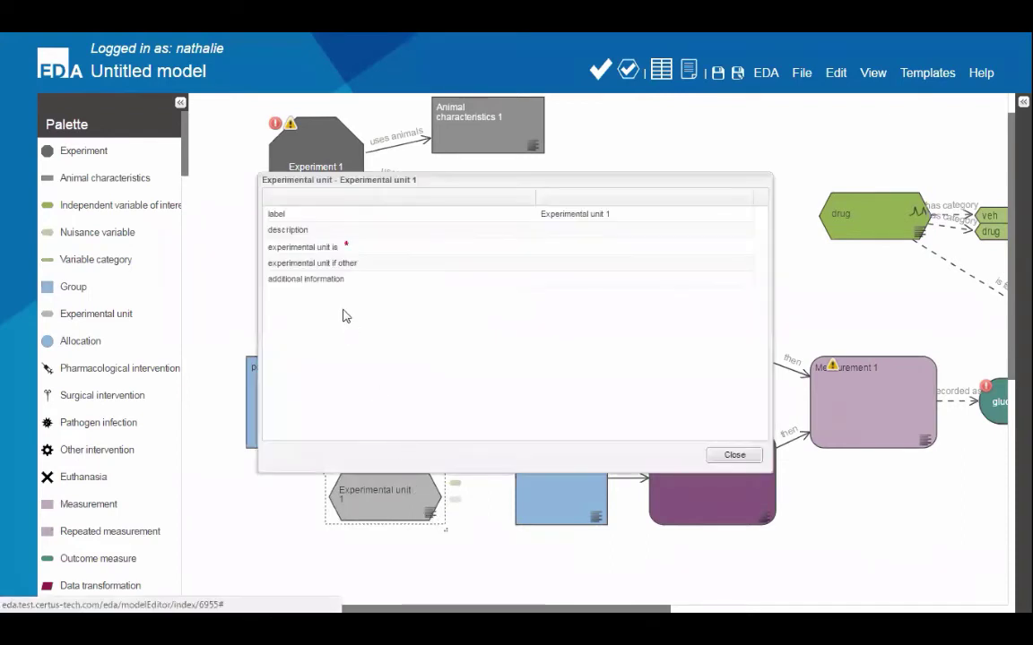
left_click(572, 245)
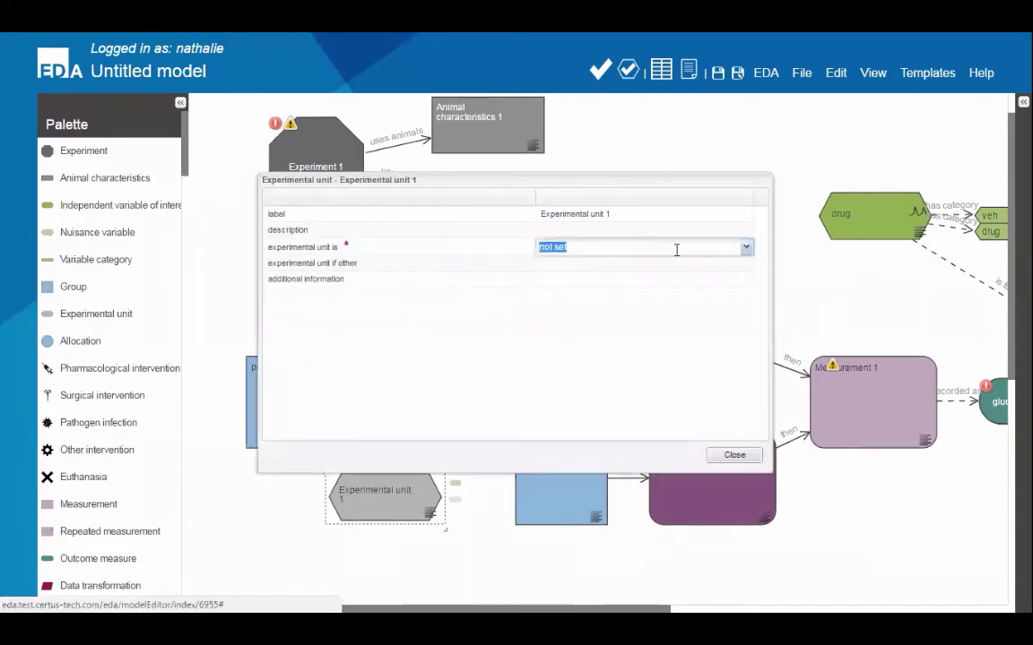
left_click(599, 333)
left_click(735, 457)
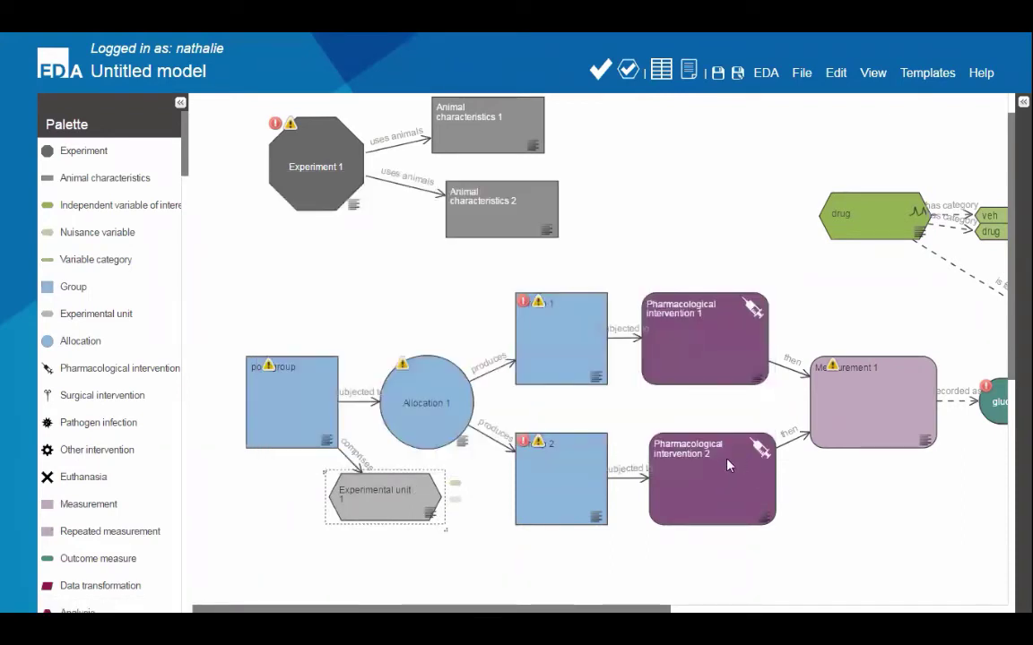
Step: Read the first group's critique guidance on undifferentiated groups, including tagging intervention nodes with variable categories, and close it
left_click_drag(533, 595, 613, 596)
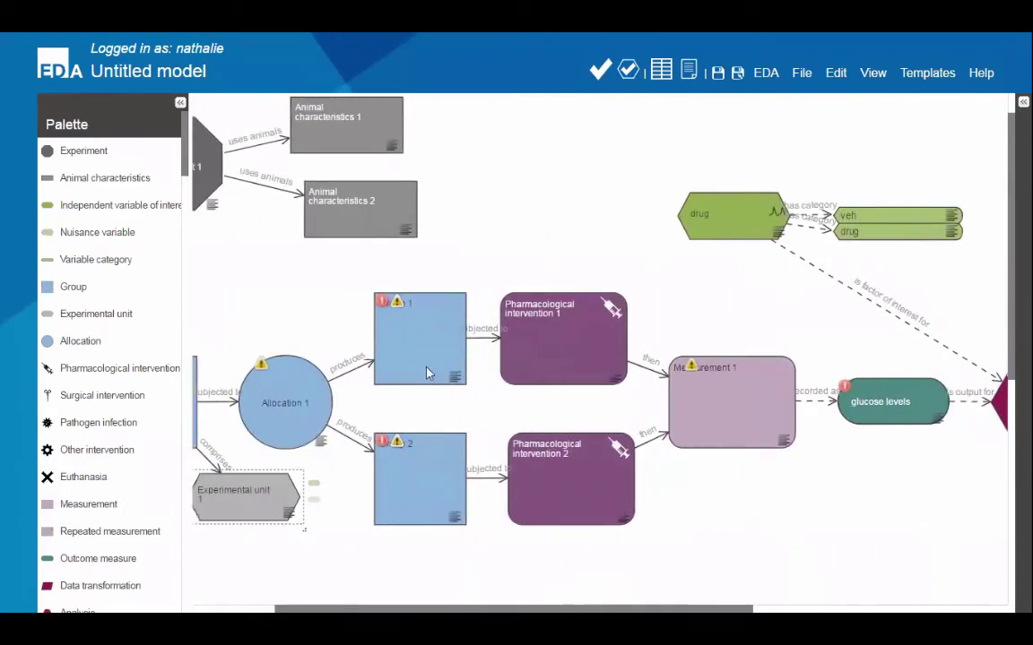
left_click(382, 301)
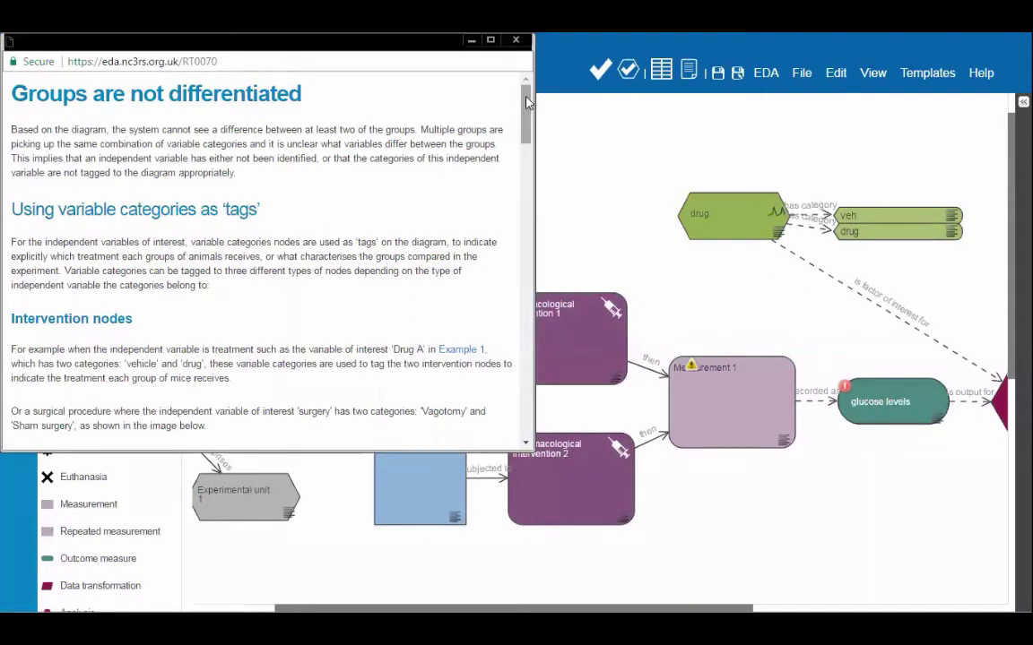
scroll(527, 98, "down", 2)
scroll(525, 90, "up", 2)
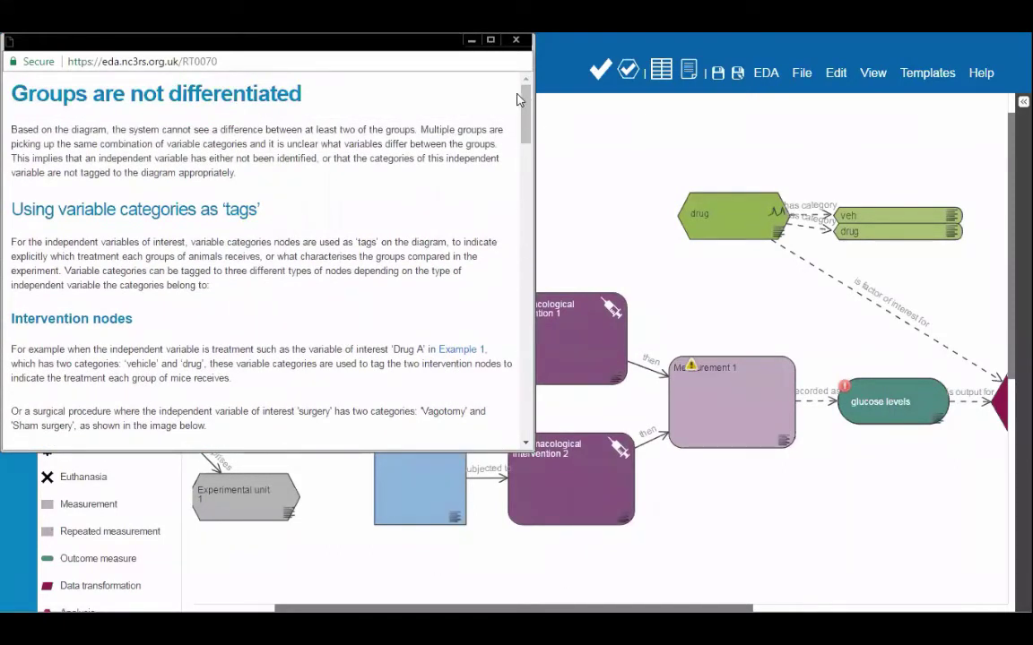
scroll(526, 126, "down", 3)
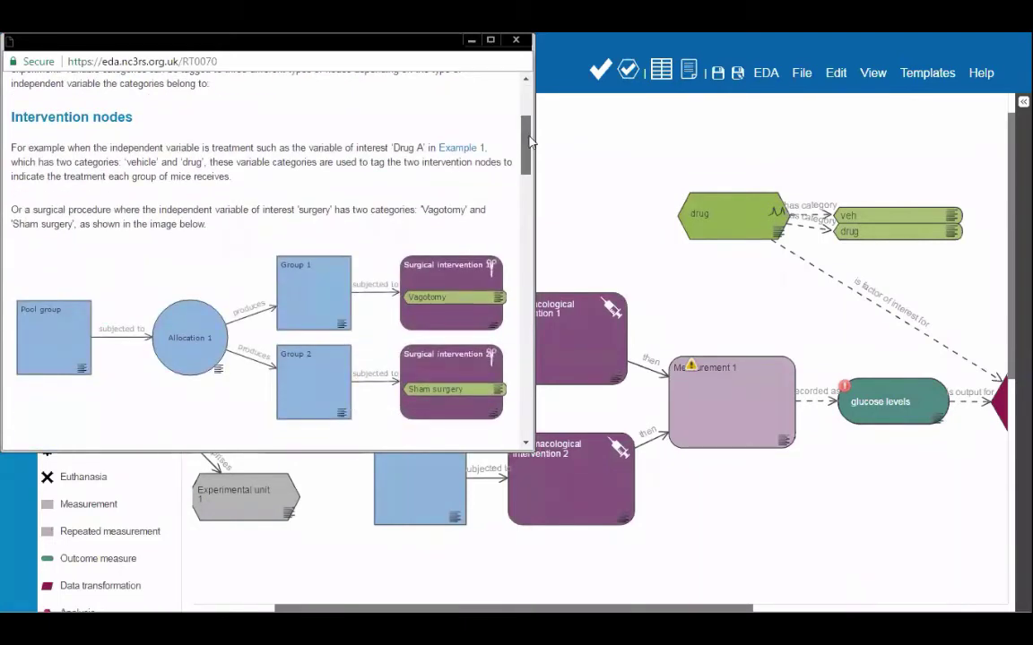
left_click_drag(529, 140, 529, 149)
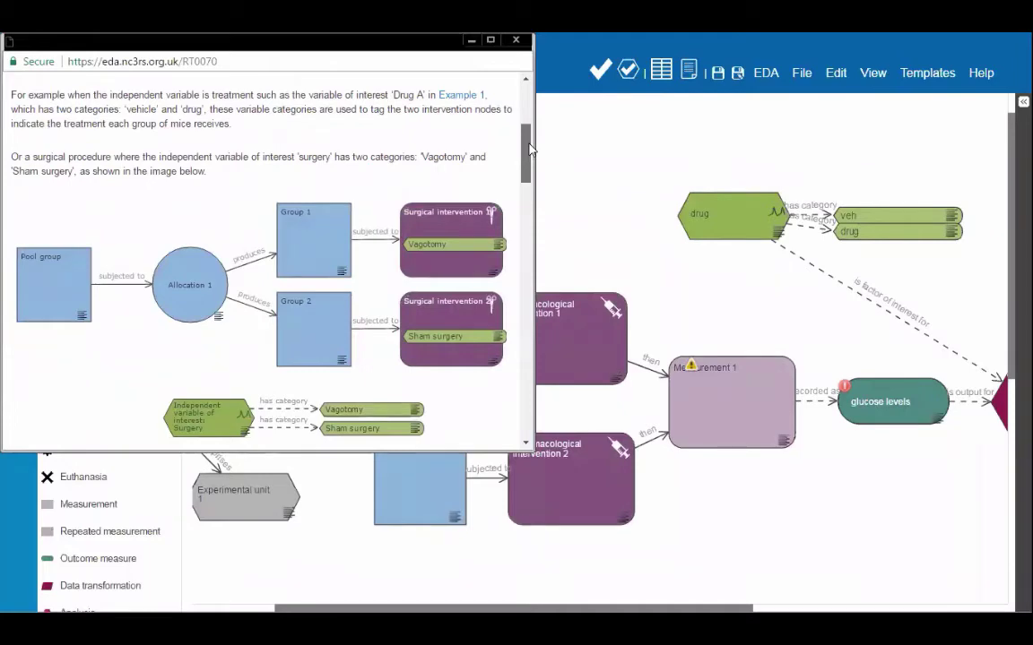
left_click_drag(529, 149, 520, 405)
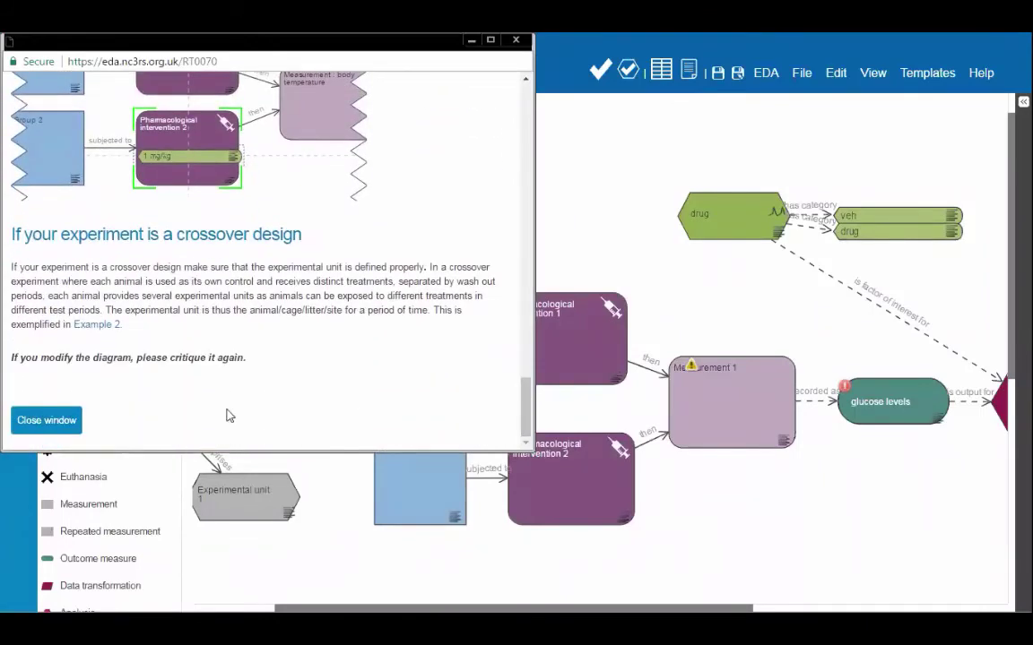
left_click(69, 422)
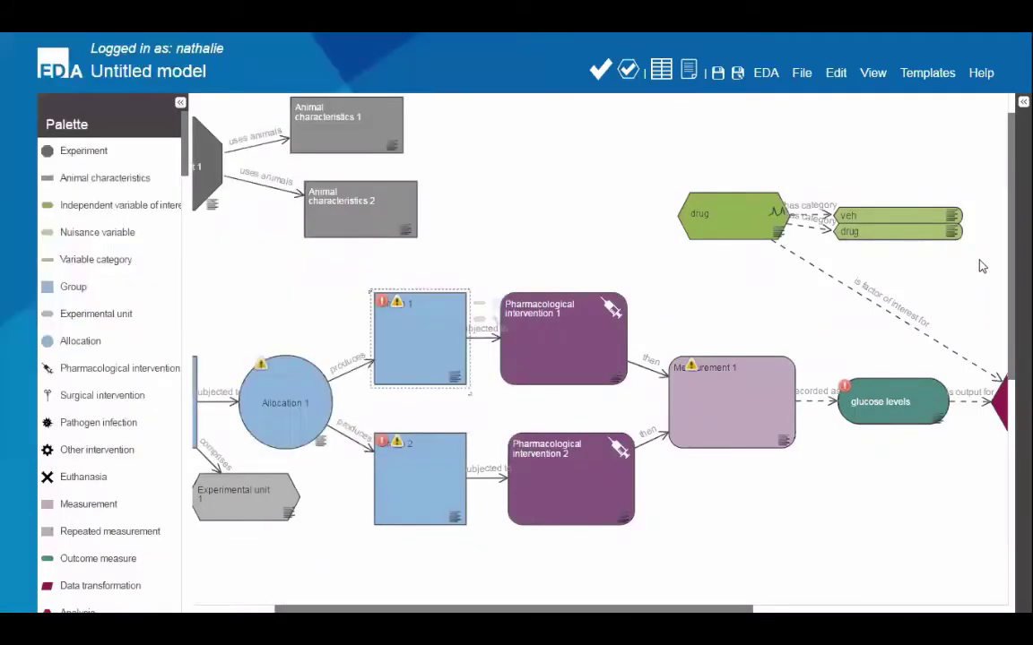
Step: Copy the drug variable's two categories, tagging Pharmacological intervention 1 with veh and Pharmacological intervention 2 with drug
left_click_drag(851, 193, 832, 189)
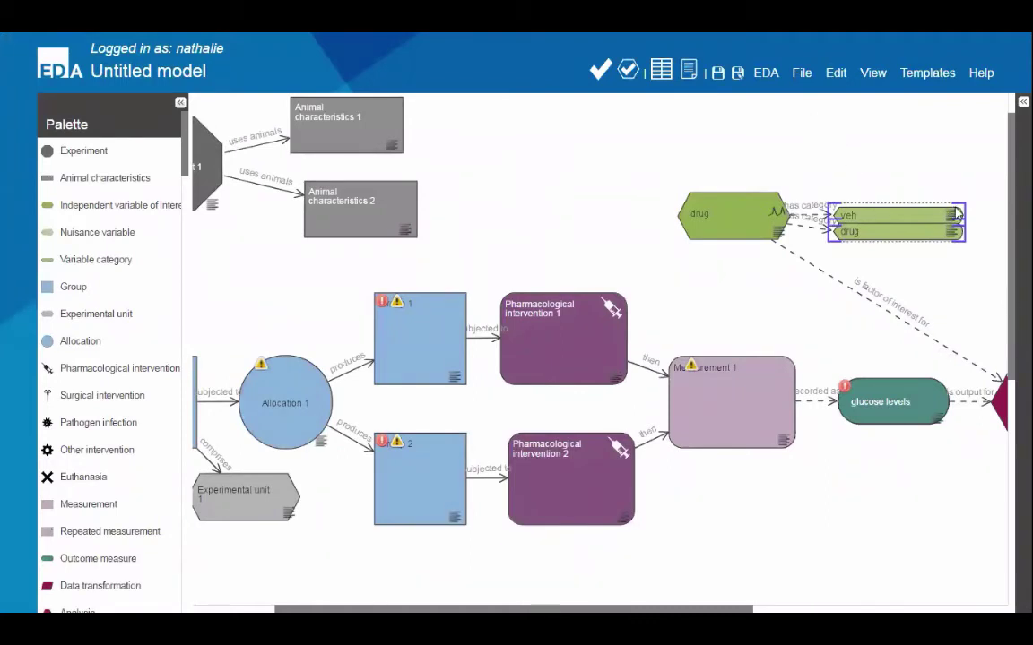
key("ctrl+c")
key("ctrl+v")
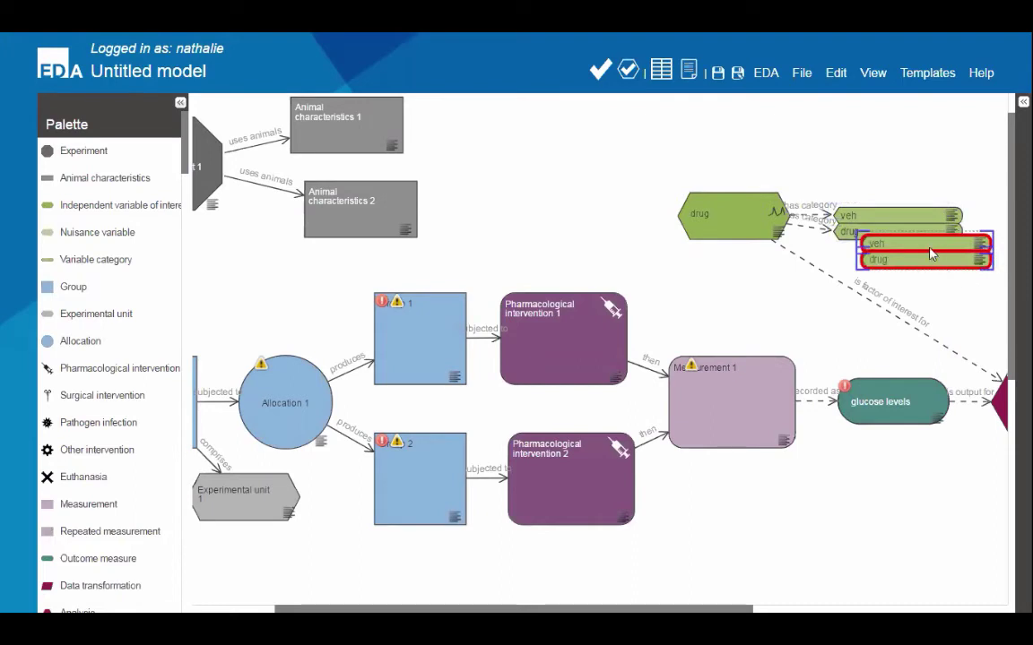
left_click_drag(932, 255, 559, 349)
left_click(588, 339)
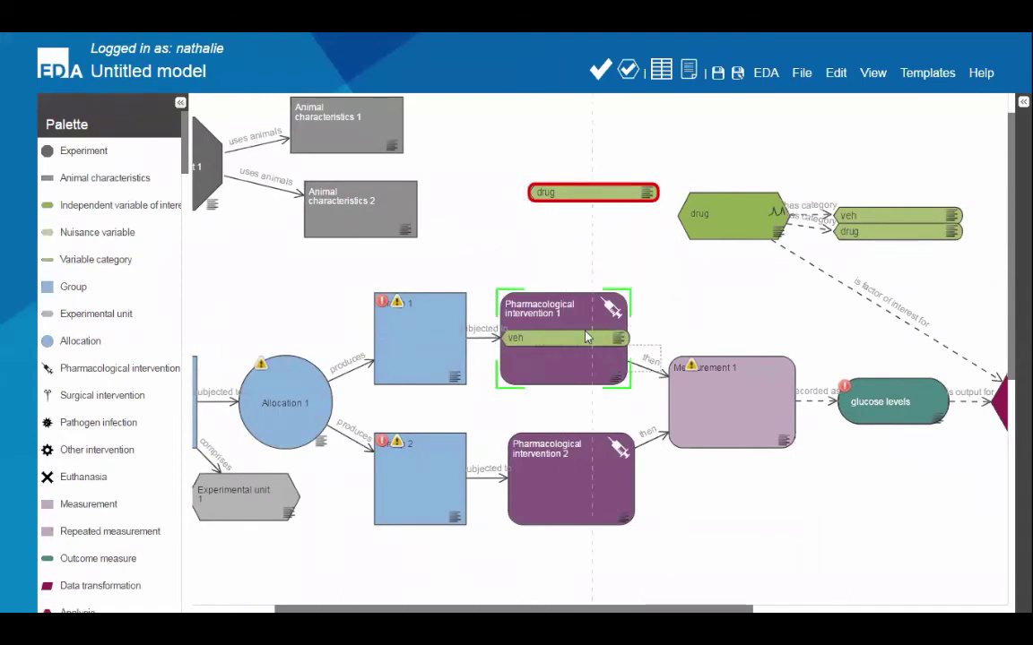
left_click_drag(566, 504, 570, 491)
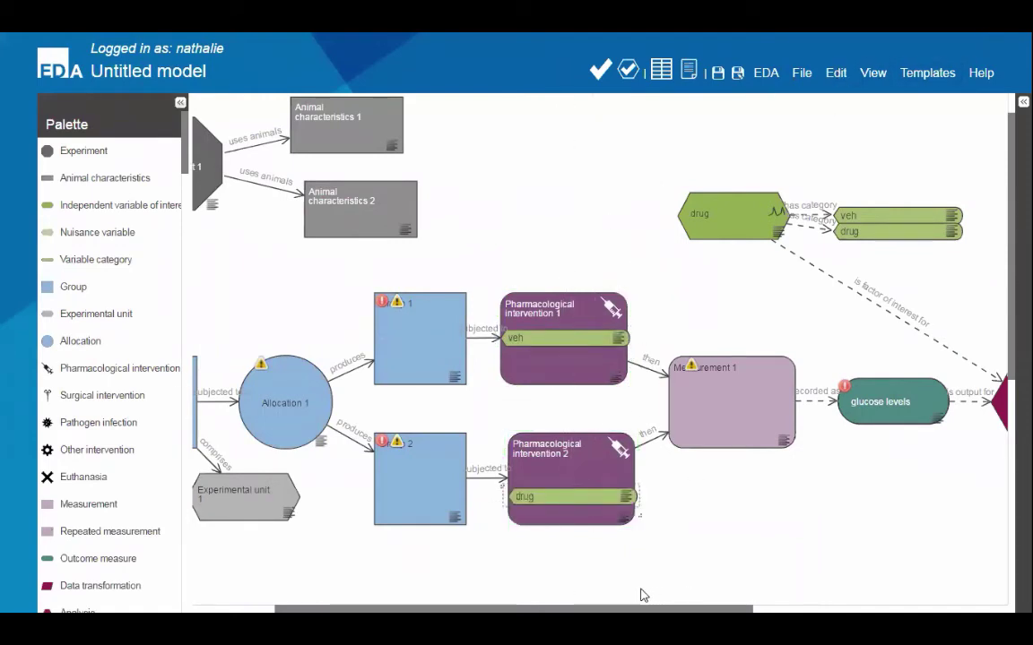
Step: Critique the diagram again, read the error on the independent variable drug with the whole diagram in view, and close it
left_click(597, 76)
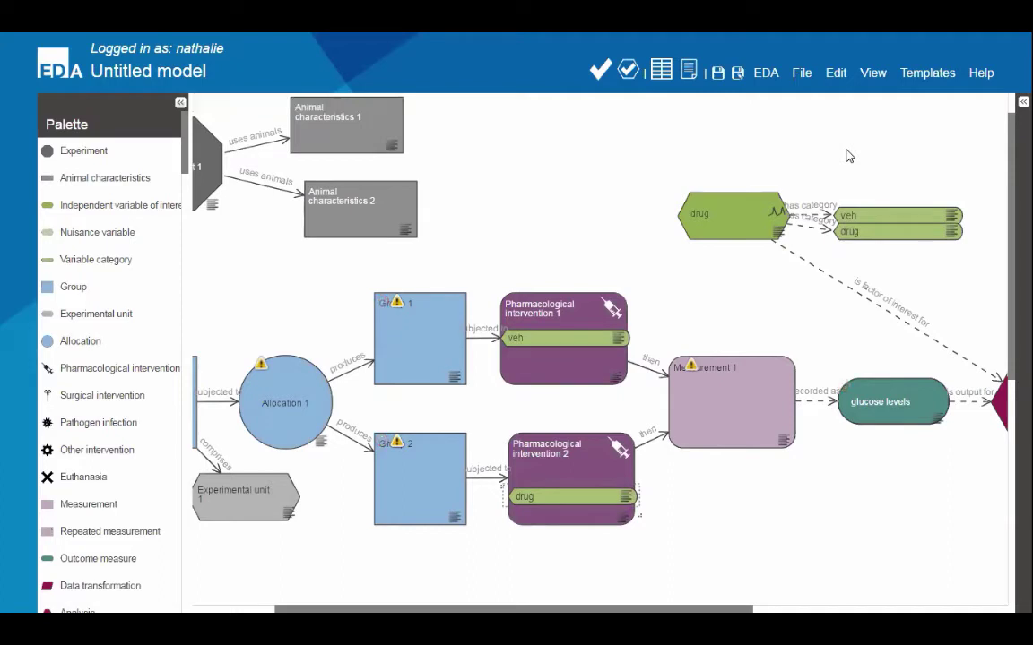
left_click(873, 79)
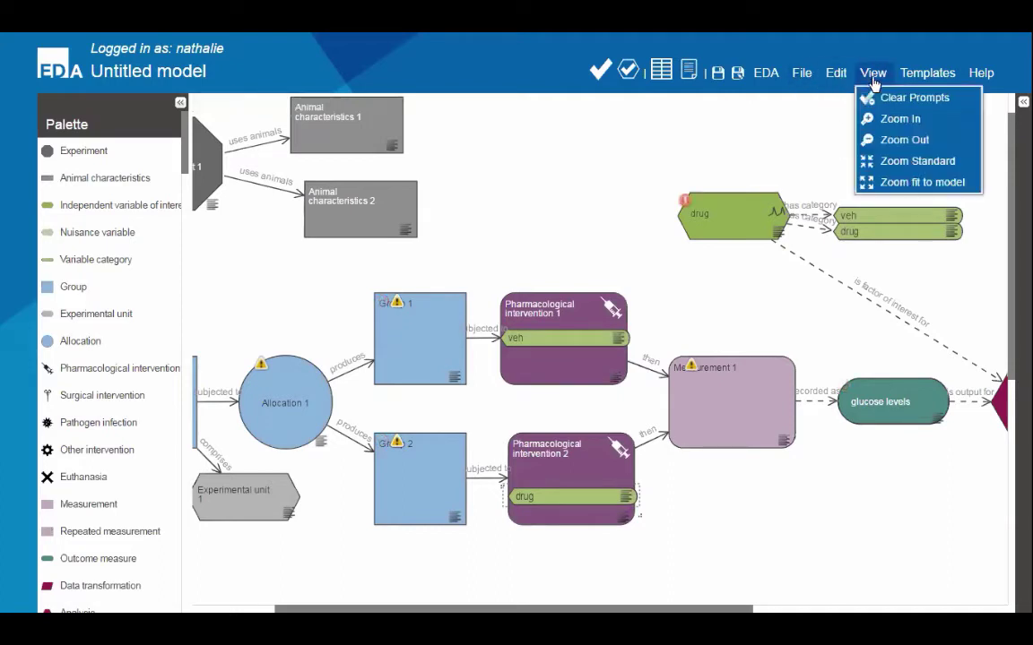
left_click(905, 162)
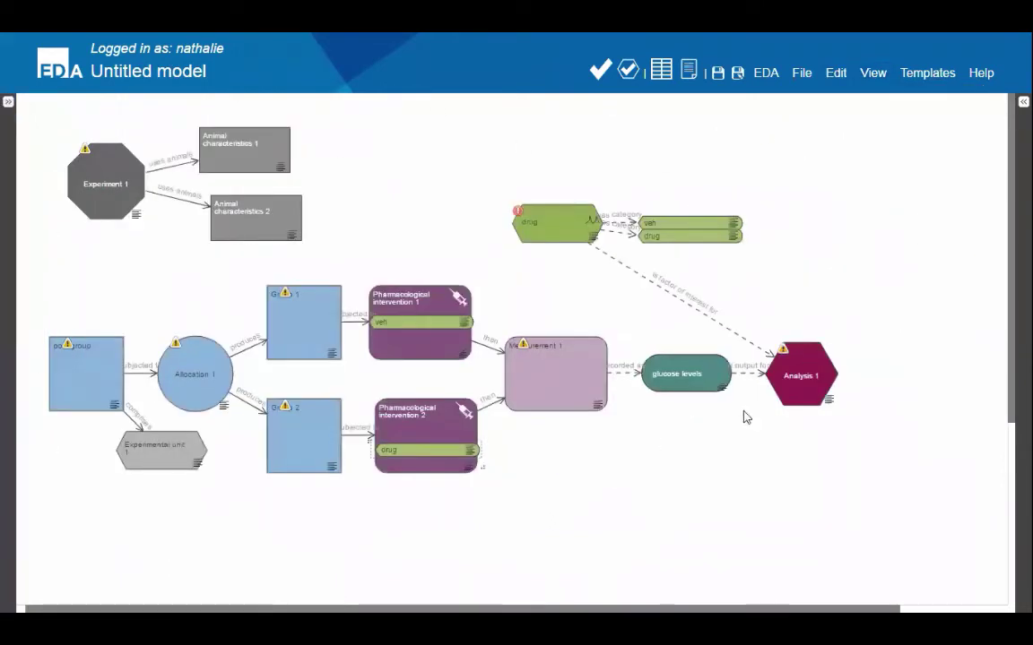
left_click(517, 214)
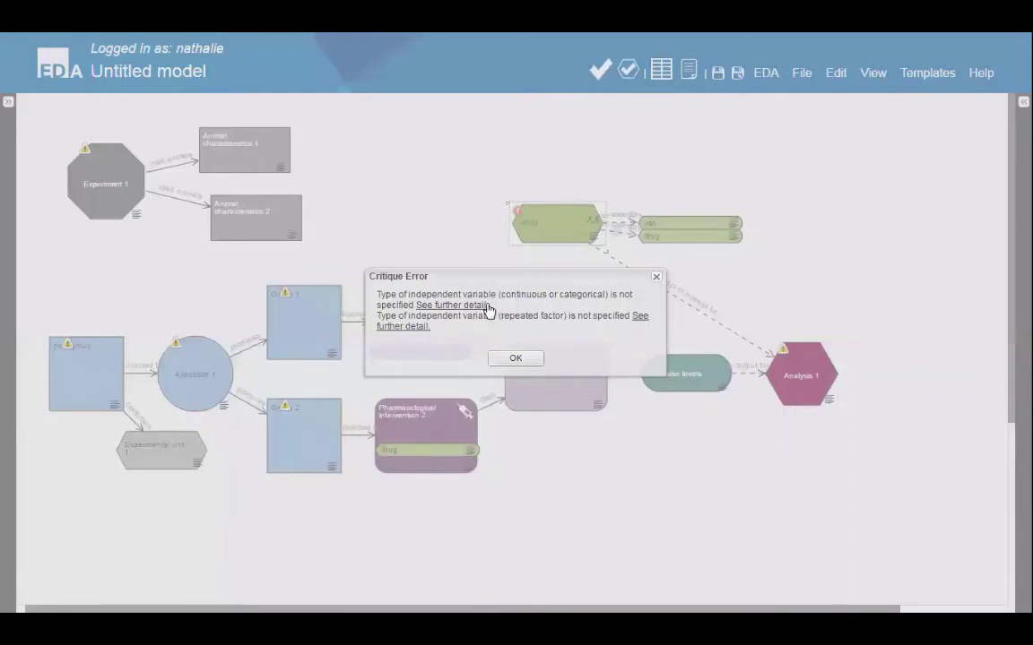
left_click(516, 359)
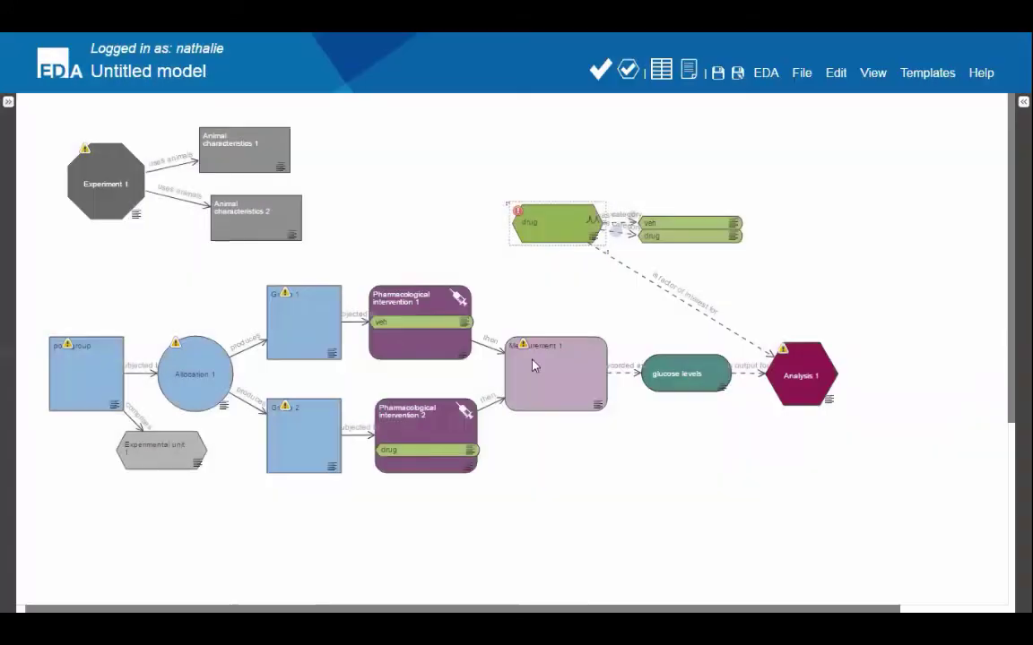
Step: Set the independent variable drug to categorical, ordinal, nominal or binary and its repeated factor property to no
left_click(592, 237)
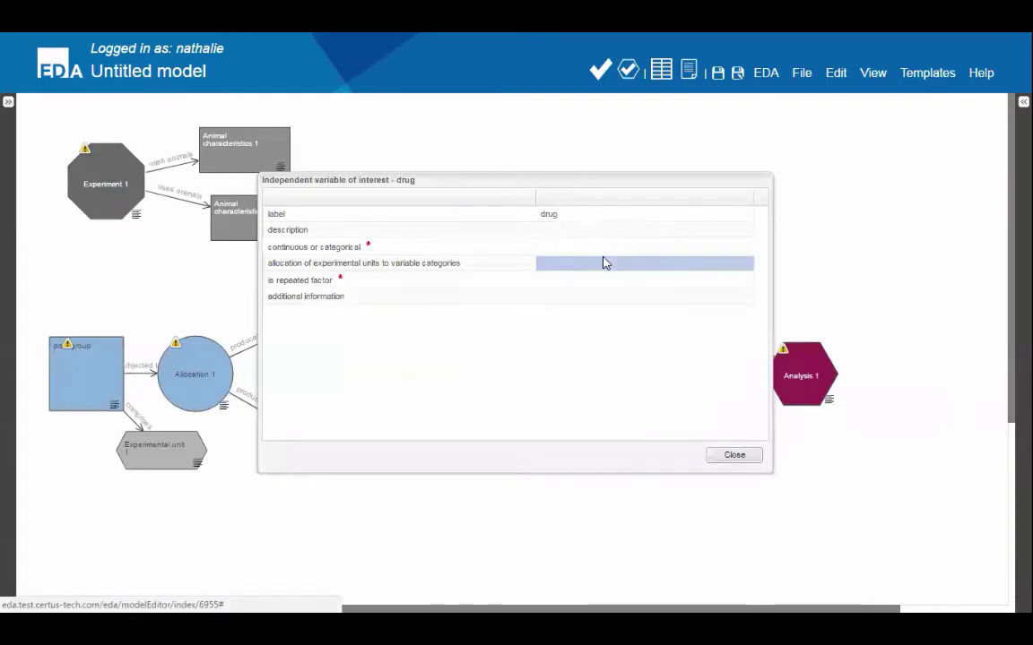
left_click(565, 244)
left_click(746, 248)
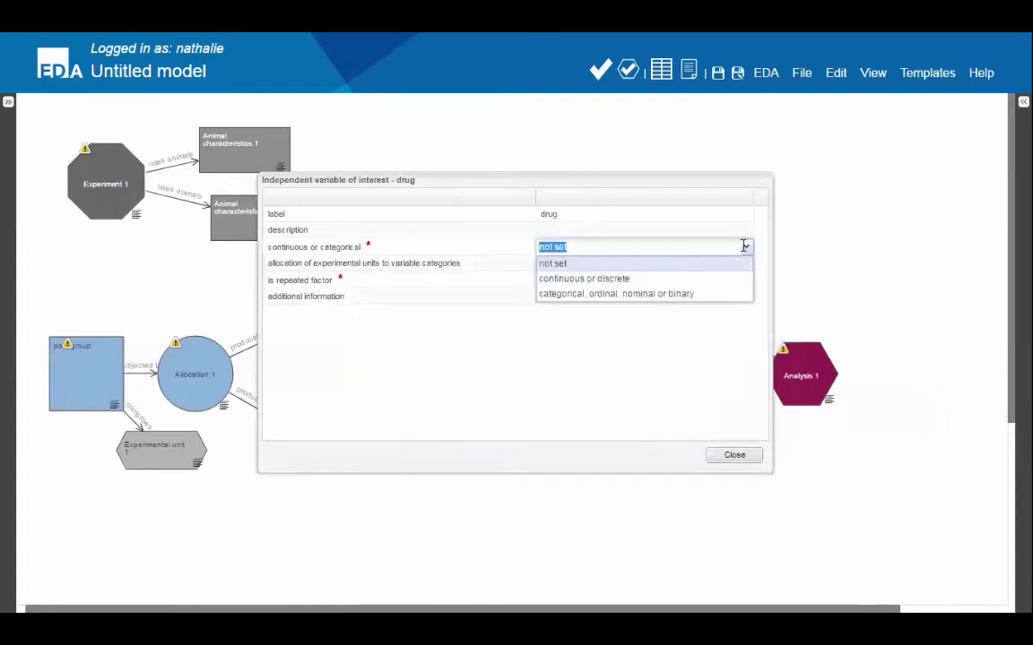
left_click(557, 295)
left_click(566, 286)
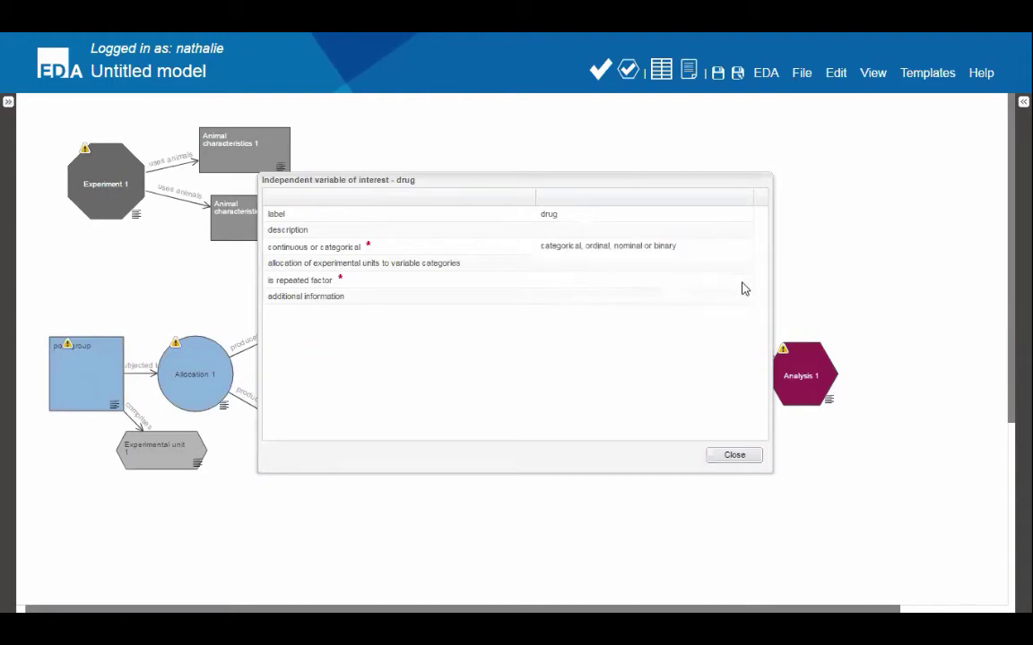
left_click(745, 281)
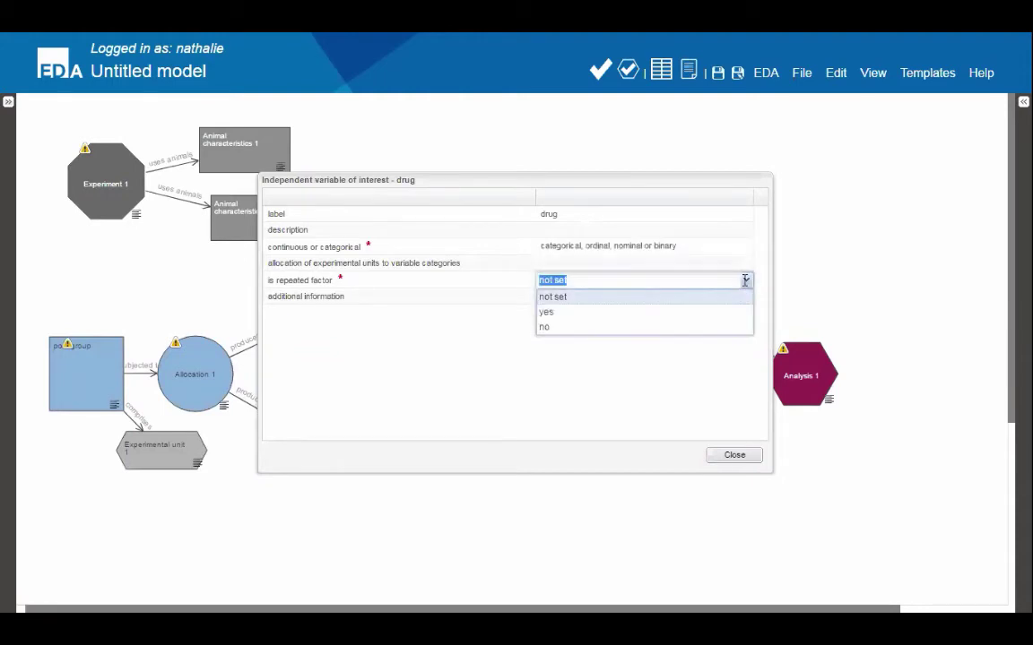
left_click(549, 328)
left_click(733, 456)
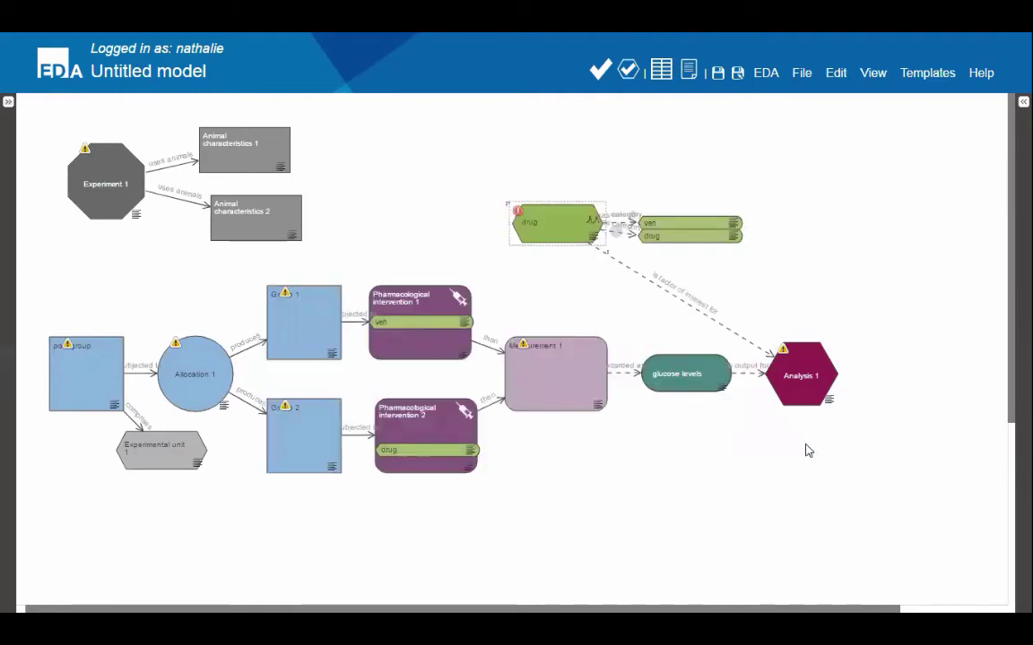
Step: Read the Experiment node's critique guidance on missing nuisance variables to the end, including the ways to account for them, and close it
scroll(627, 595, "left", 1)
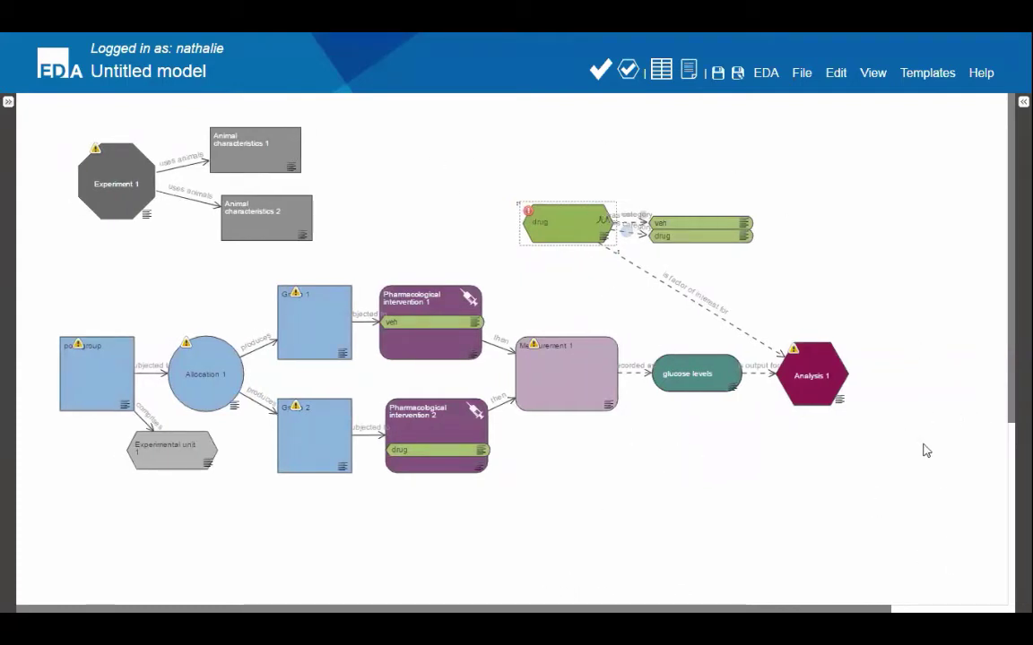
left_click(95, 154)
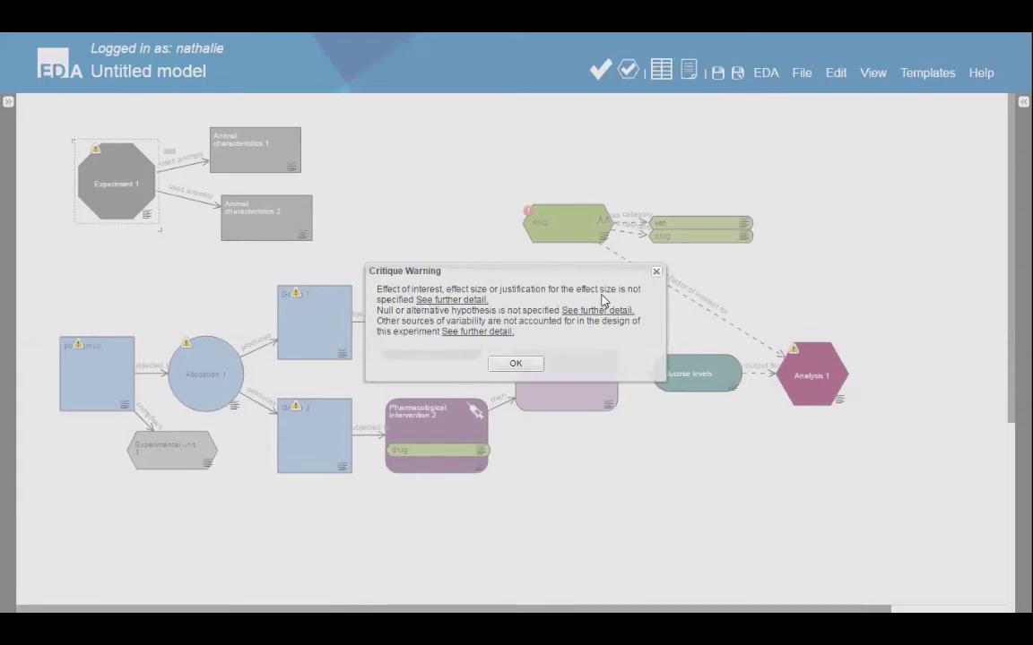
left_click(479, 332)
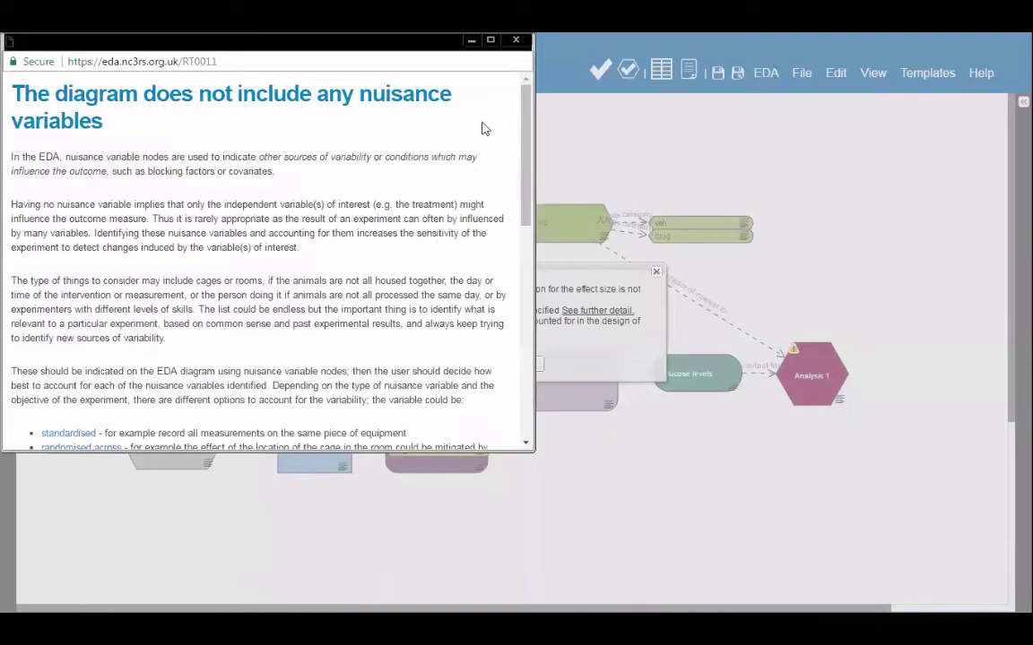
scroll(526, 126, "down", 1)
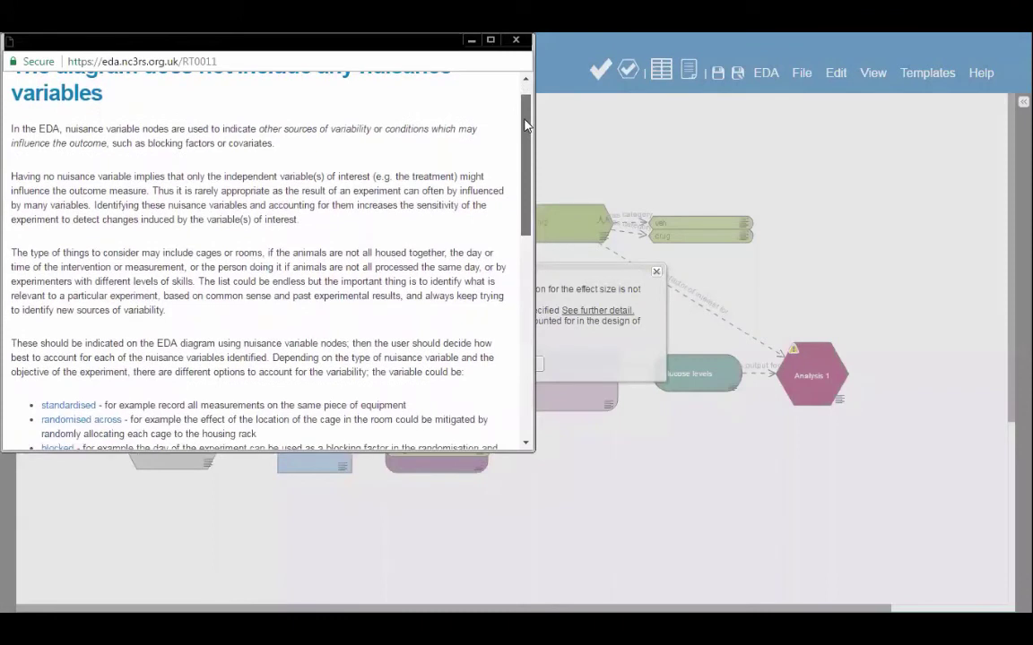
left_click_drag(526, 125, 529, 112)
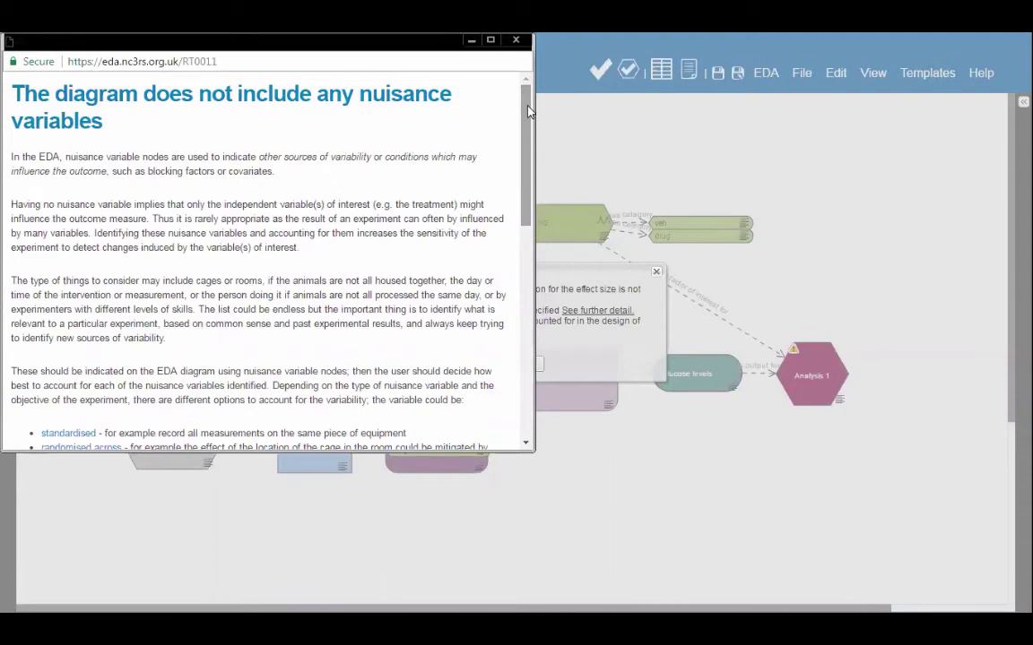
left_click_drag(527, 110, 524, 196)
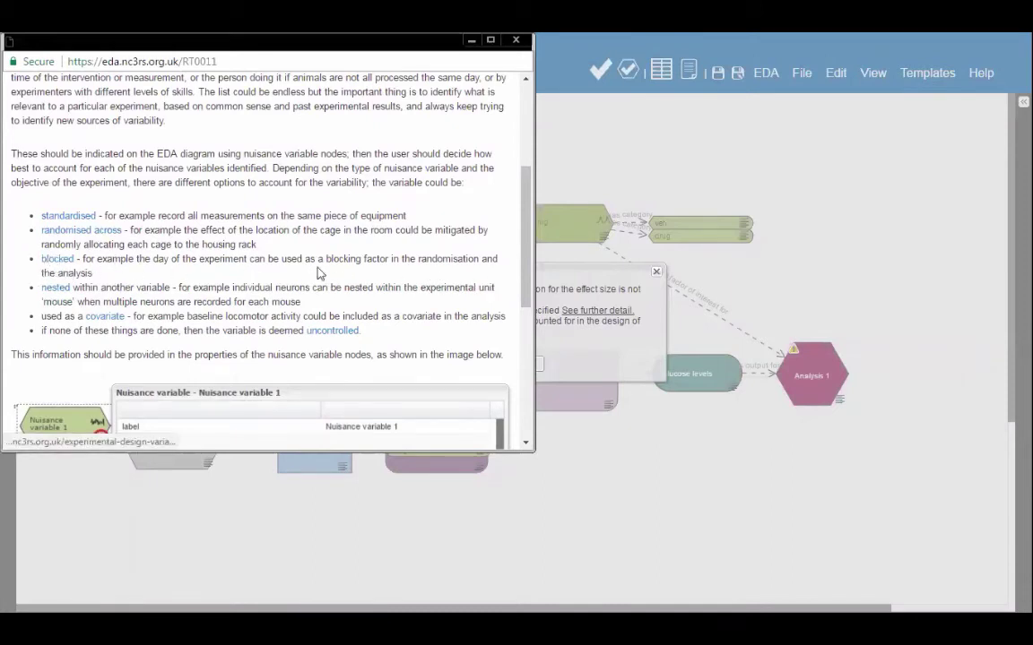
scroll(527, 185, "down", 5)
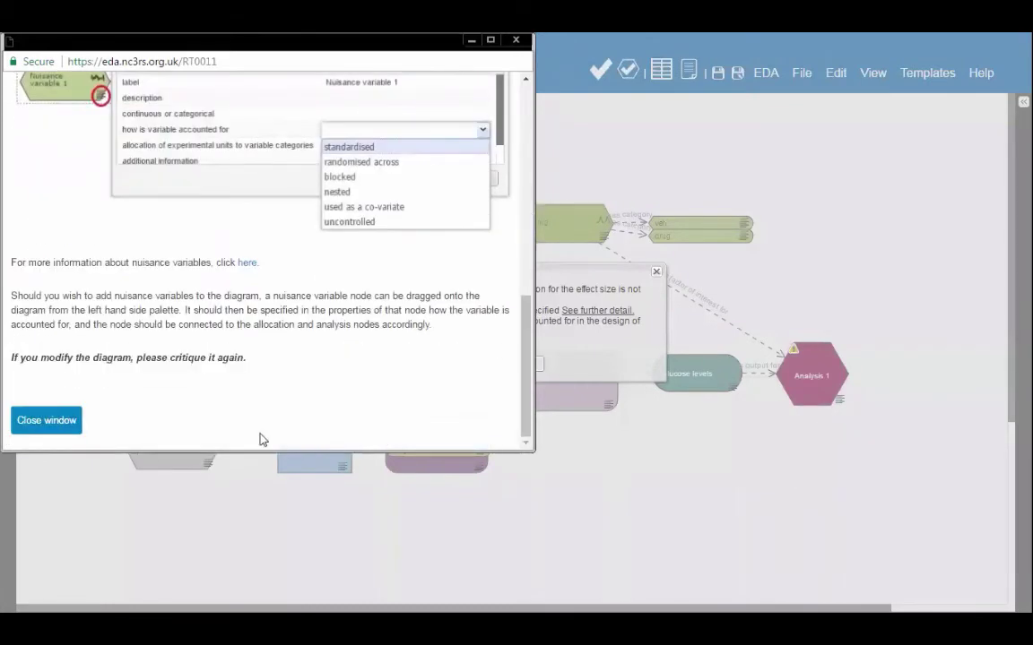
left_click(48, 423)
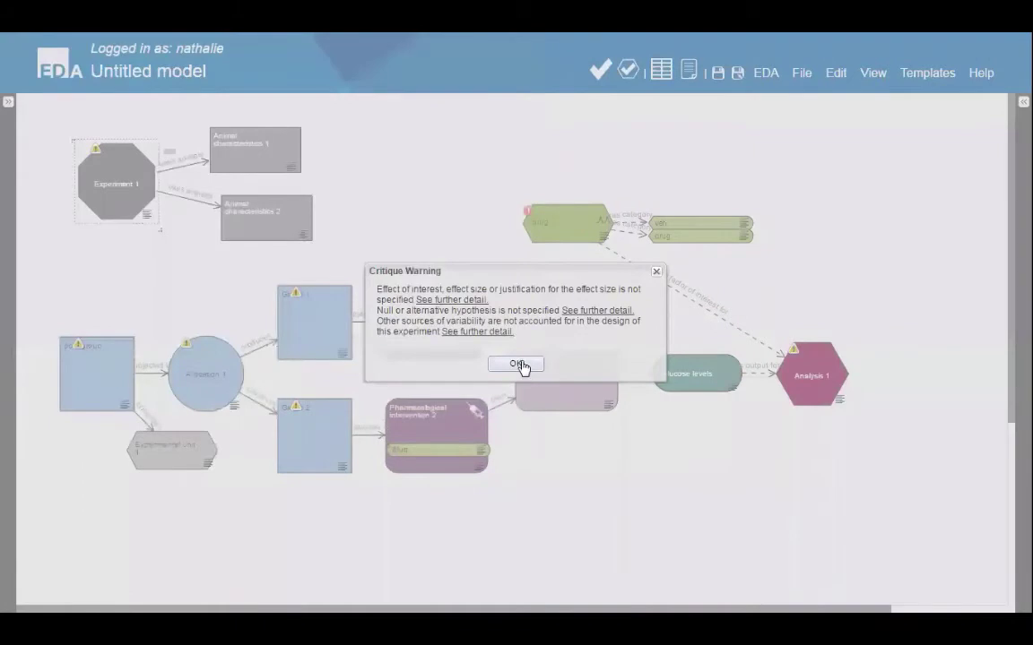
left_click(520, 363)
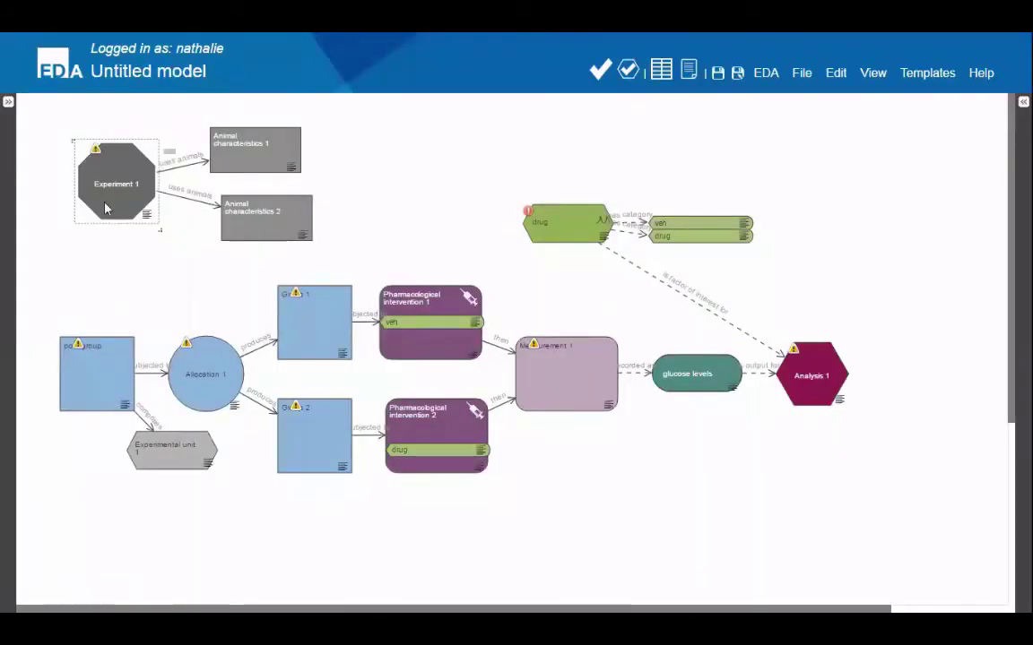
Step: Add a Nuisance variable node named day to the diagram, below Measurement 1
left_click(8, 101)
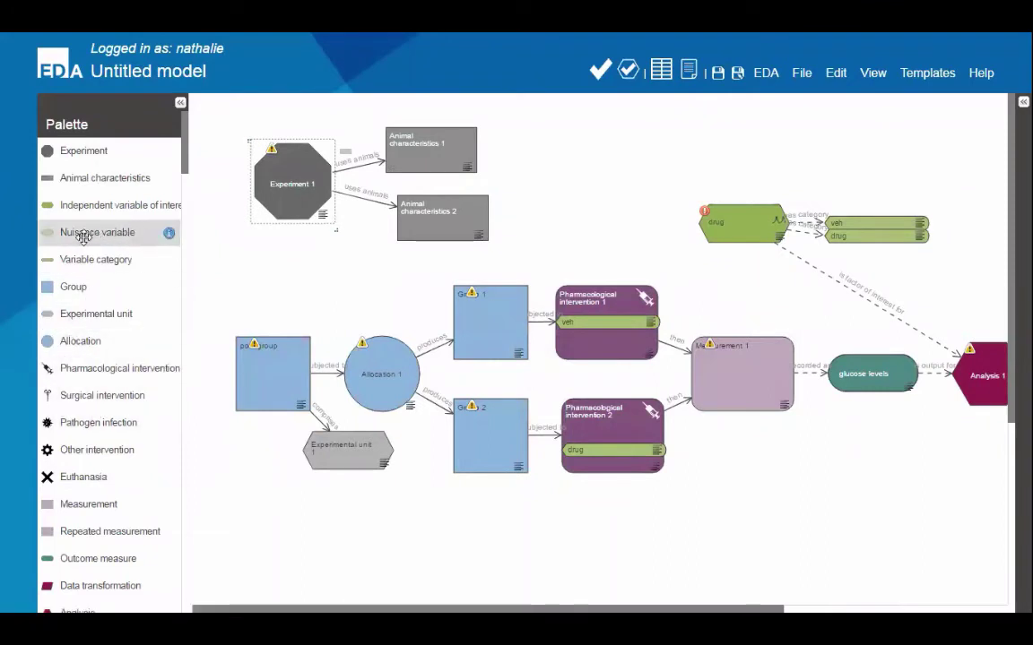
left_click_drag(83, 234, 708, 525)
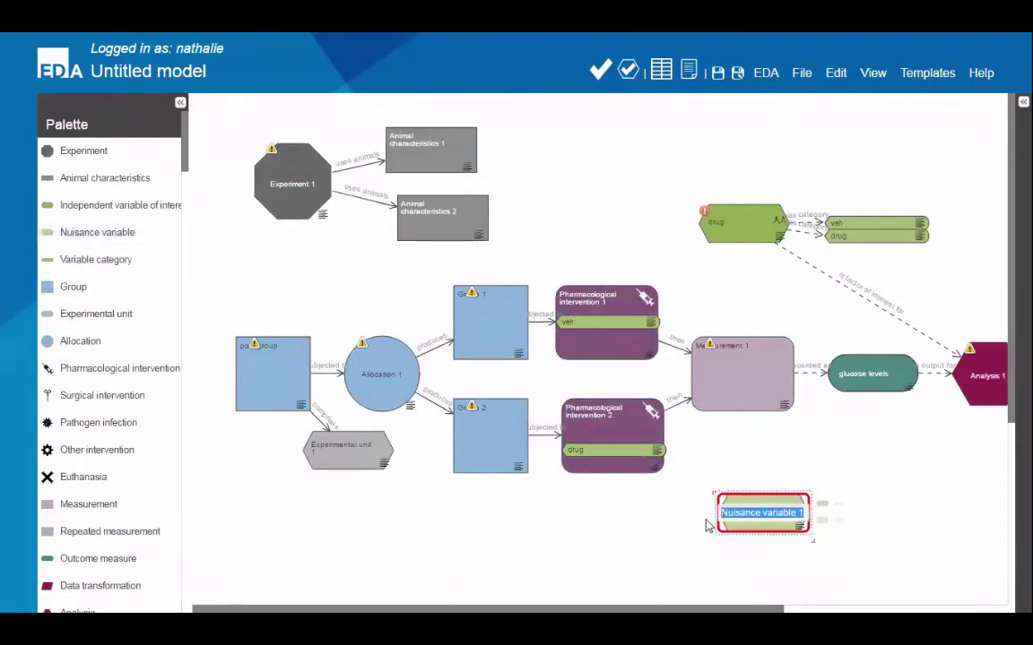
type("day")
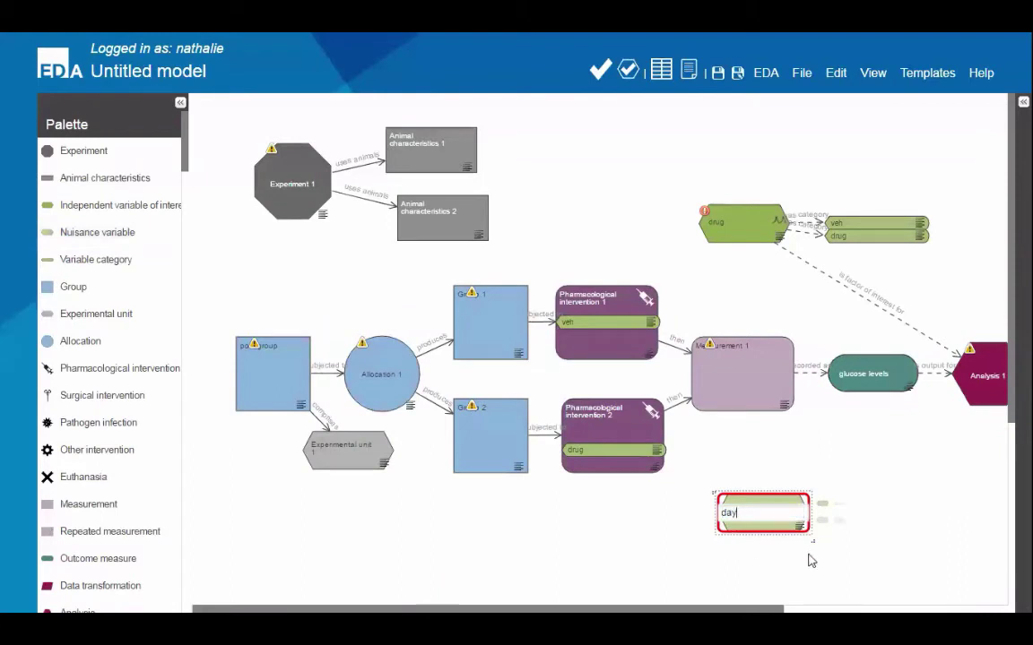
key("Return")
Step: Add two variable categories to the nuisance variable day and name them day 1 and day 2
left_click(839, 505)
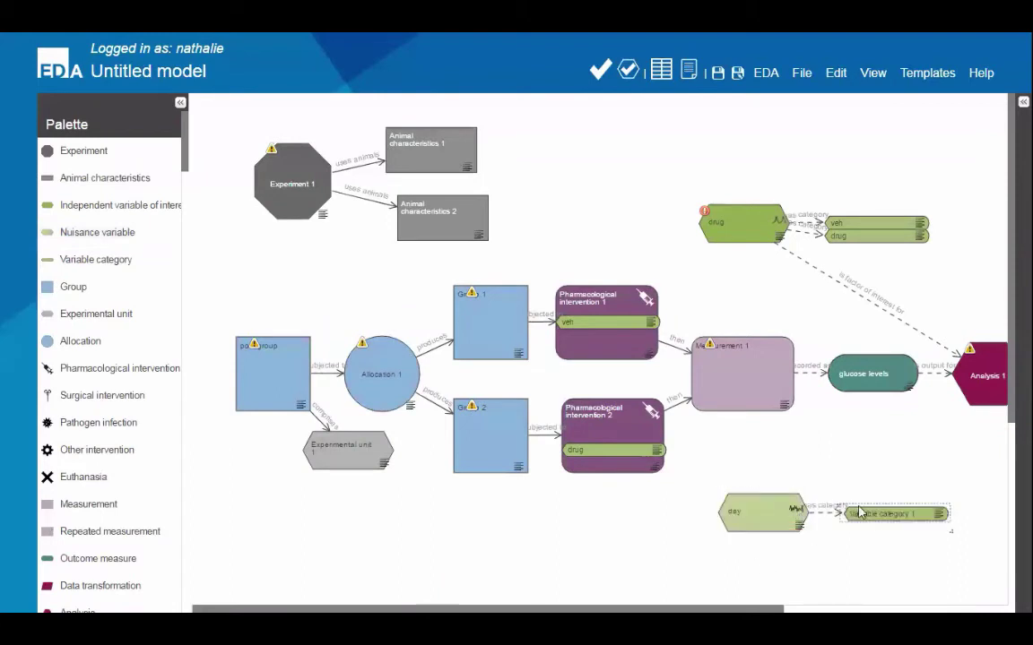
type("day")
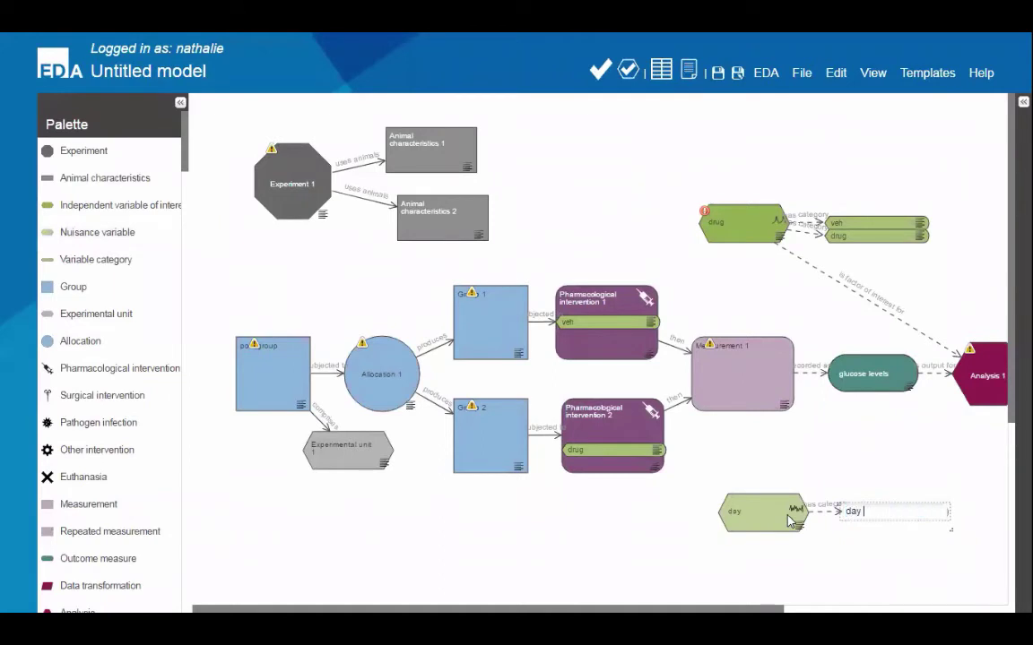
type(" 1")
left_click(780, 518)
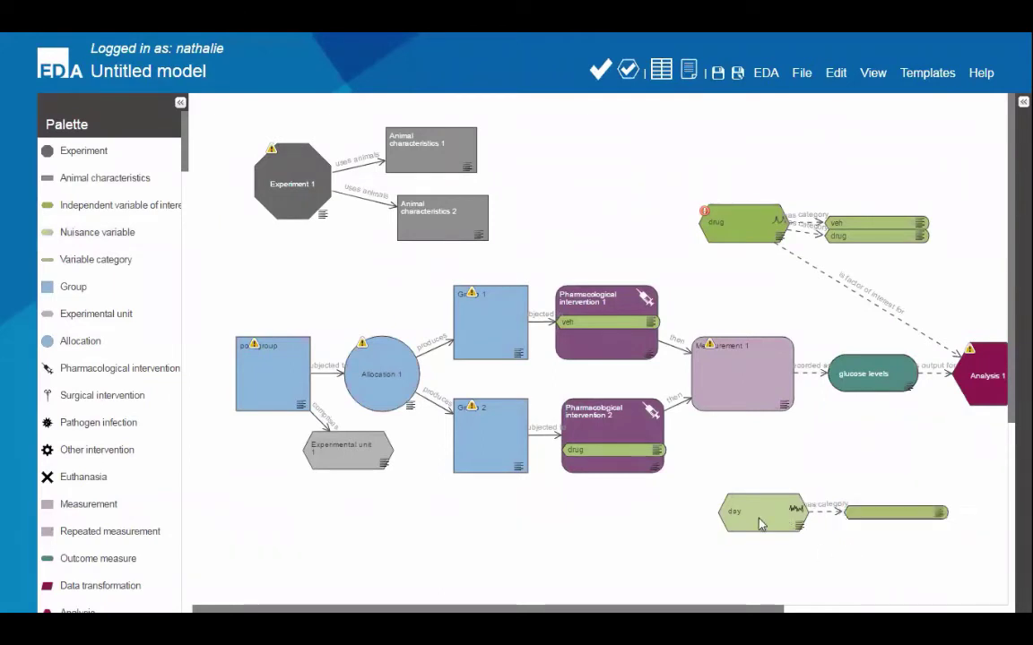
left_click(829, 516)
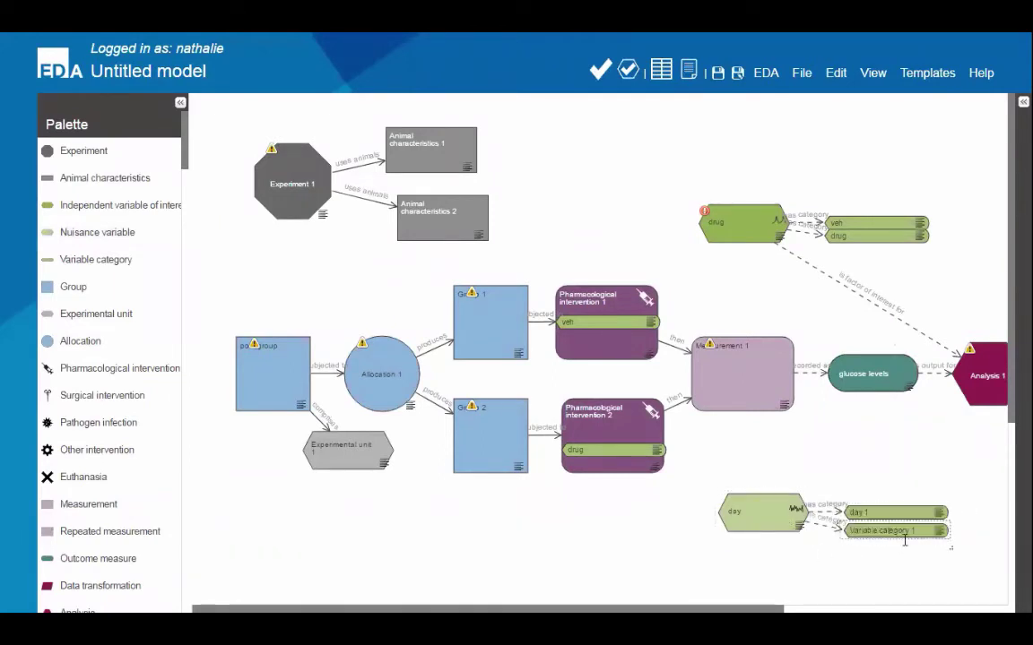
triple_click(896, 530)
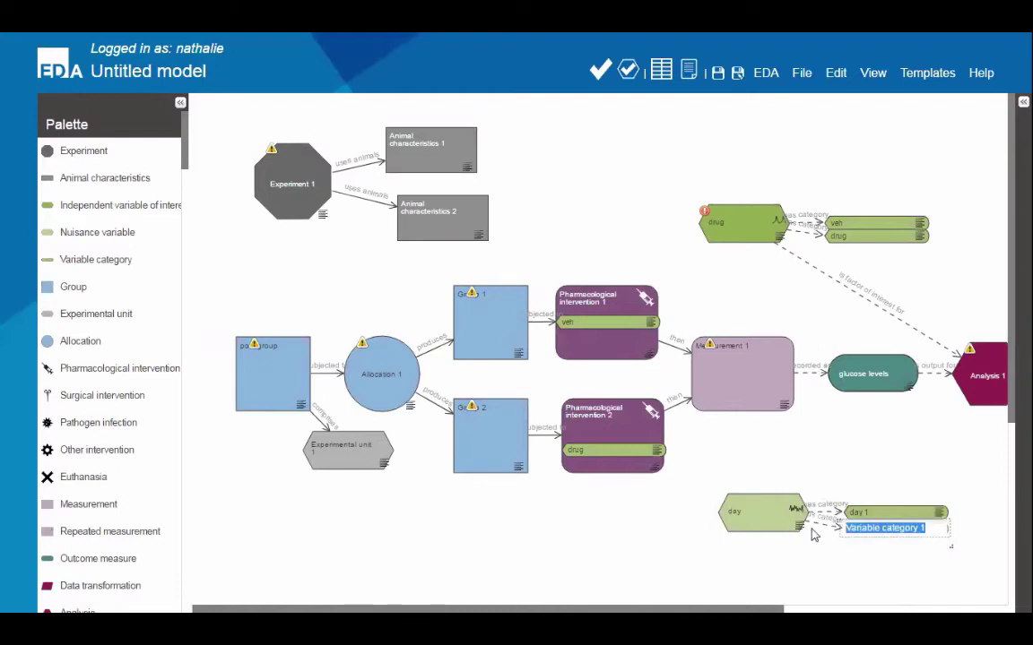
type("day 2")
left_click(883, 581)
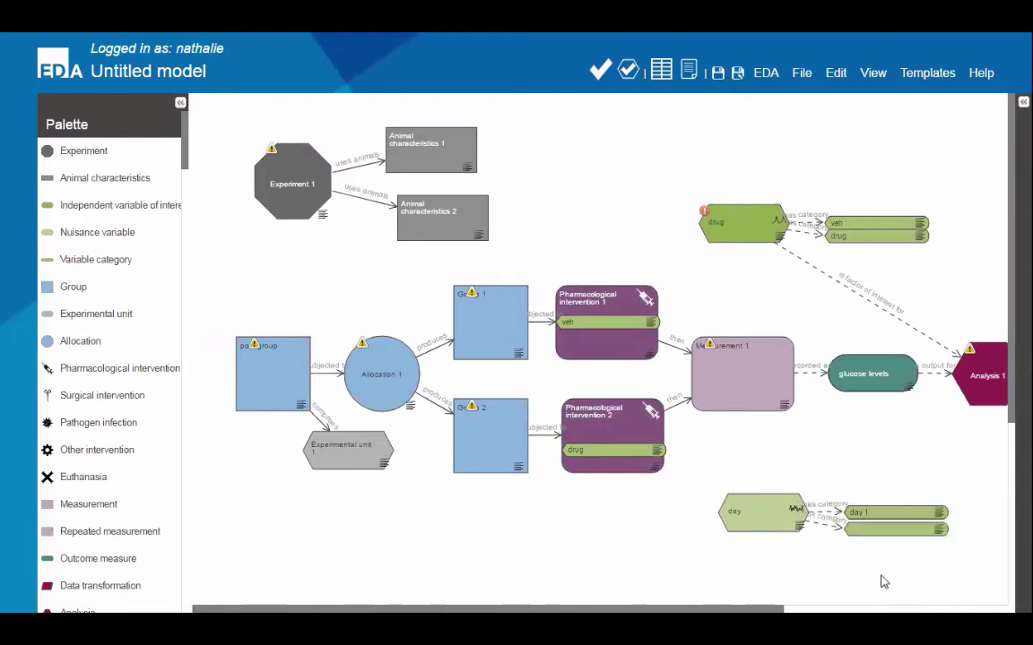
Step: Draw a link from the nuisance variable day to the Analysis 1 node
scroll(712, 595, "right", 3)
left_click(668, 519)
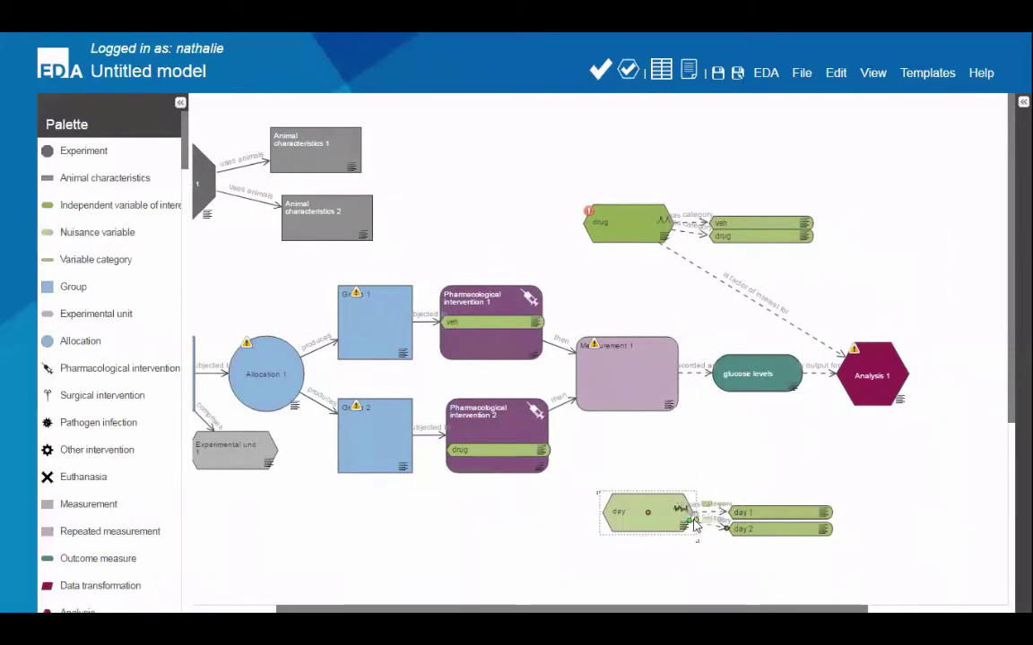
mouse_move(747, 504)
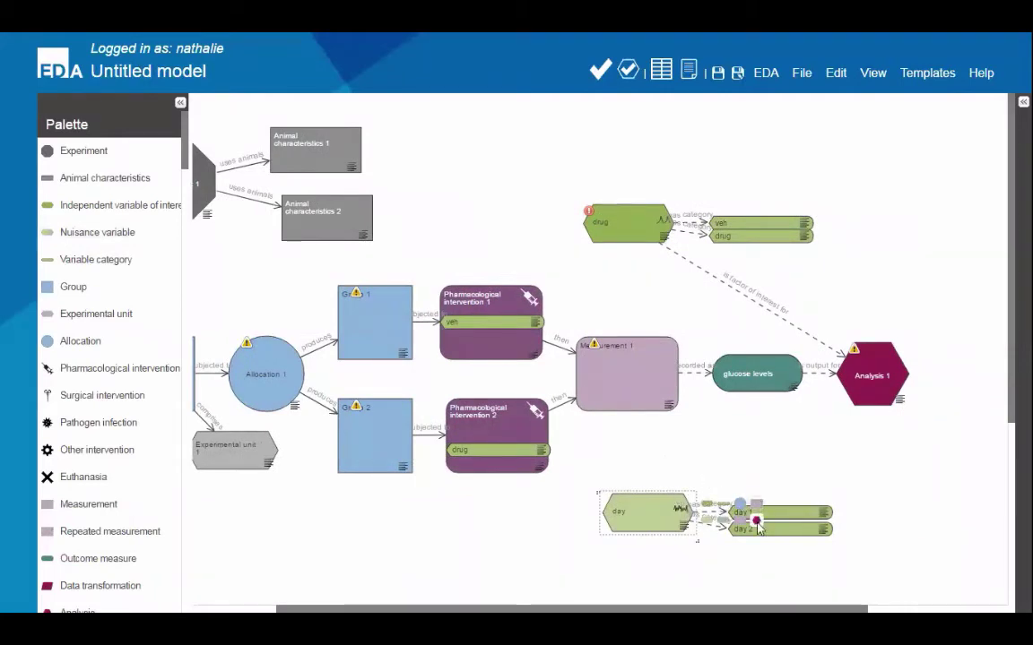
left_click_drag(757, 524, 859, 387)
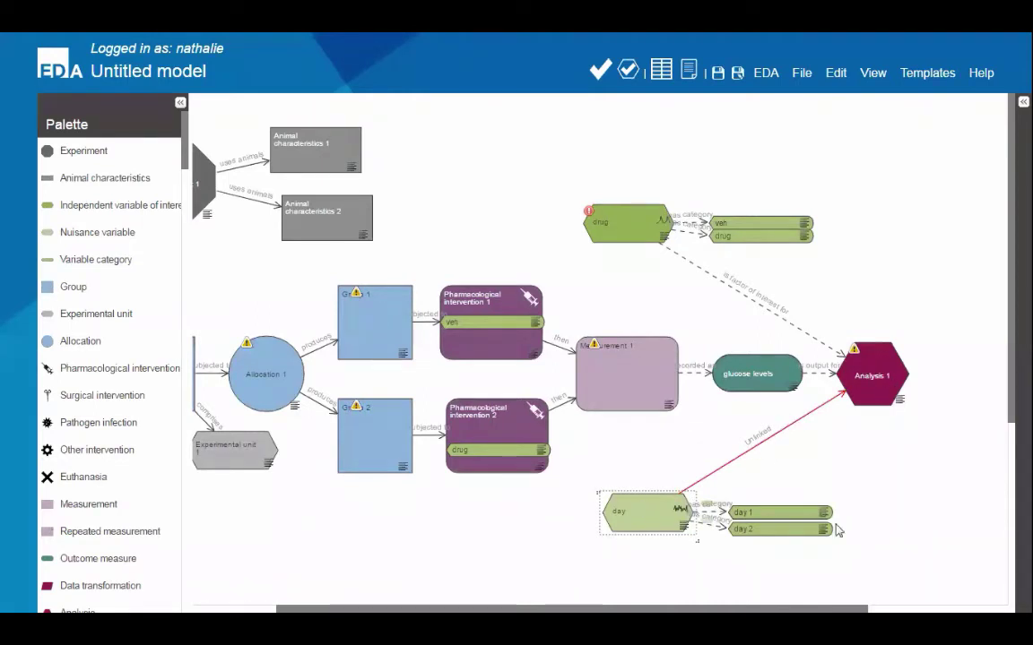
Step: Change the unlinked connection between the nuisance variable day and Analysis 1 to "is blocking factor for"
left_click(767, 443)
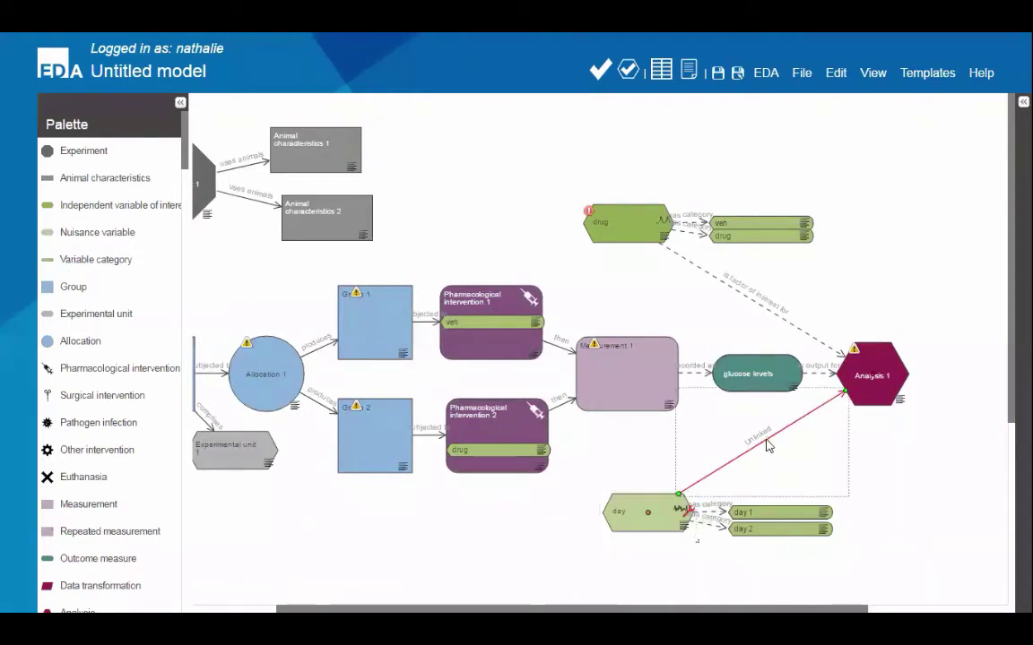
left_click(688, 511)
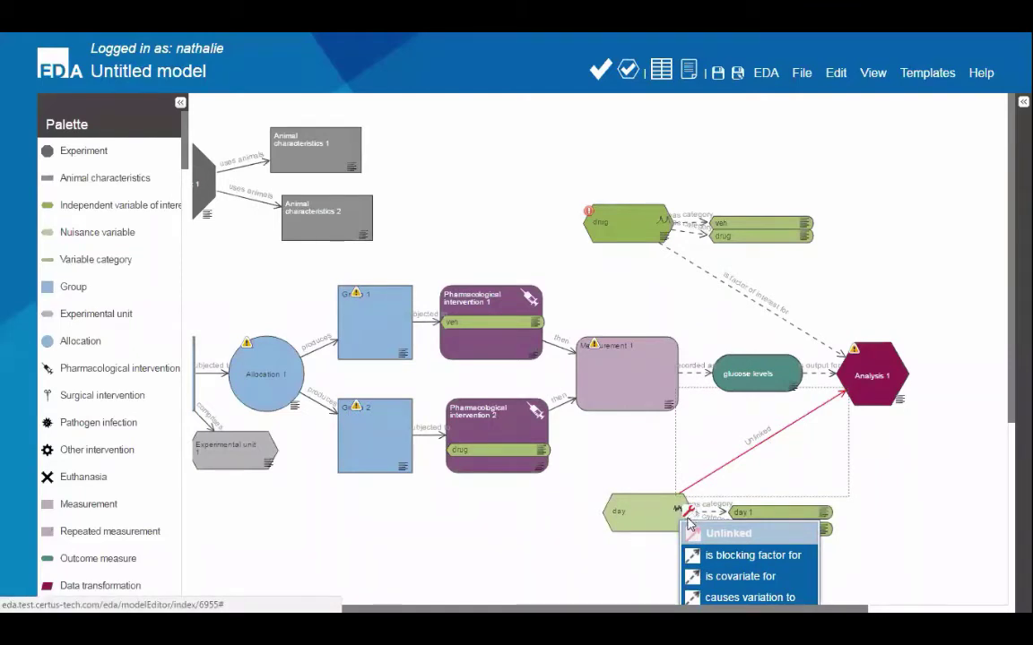
left_click(728, 558)
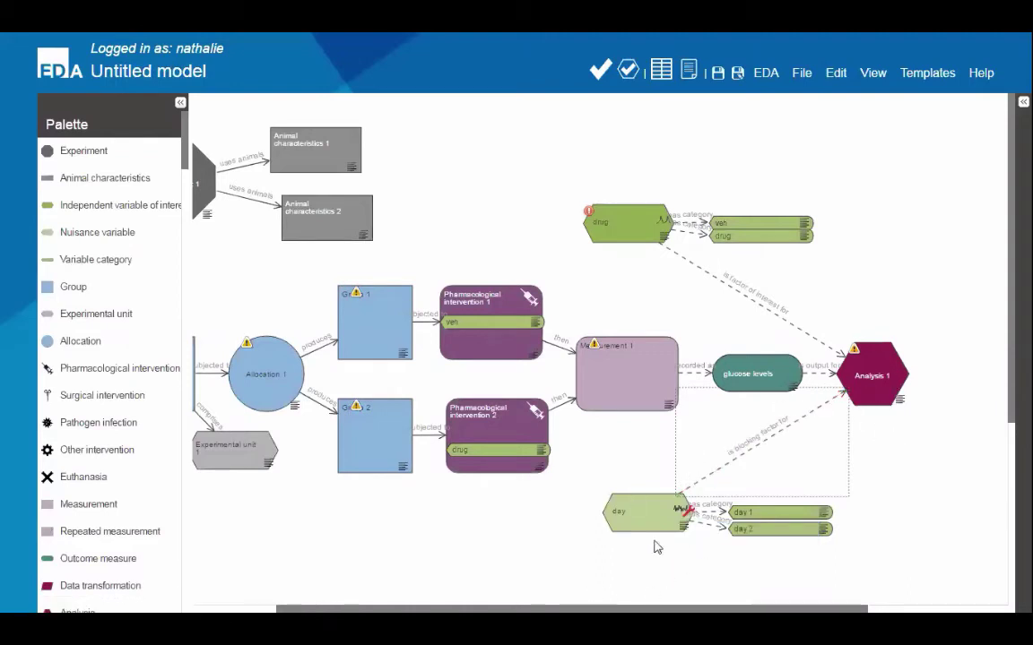
Step: Critique the whole diagram with day included as a blocking factor
left_click_drag(637, 597, 609, 594)
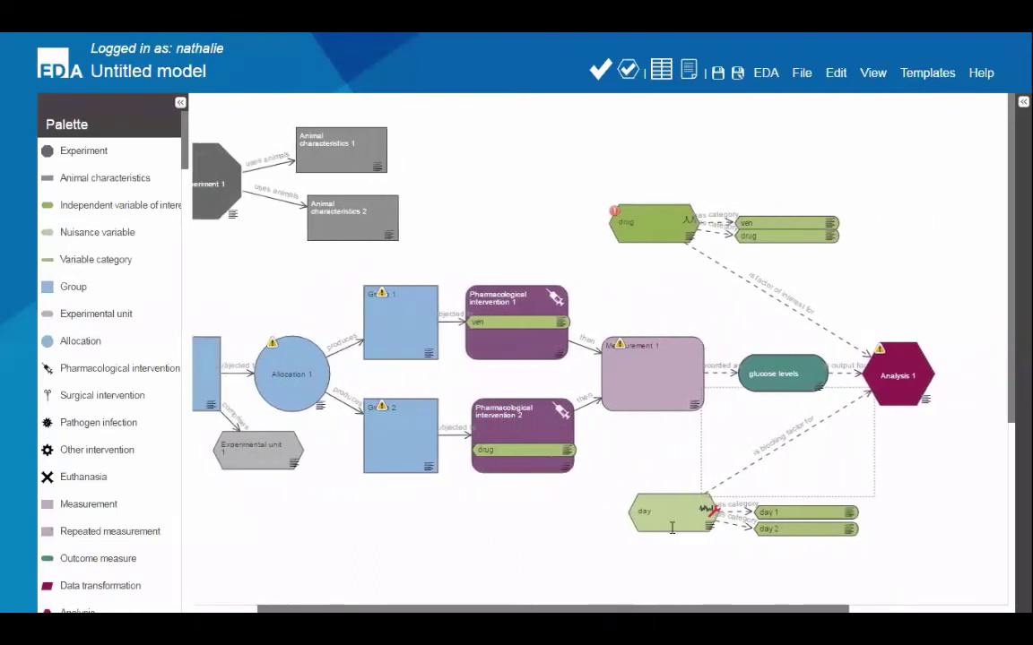
left_click(599, 71)
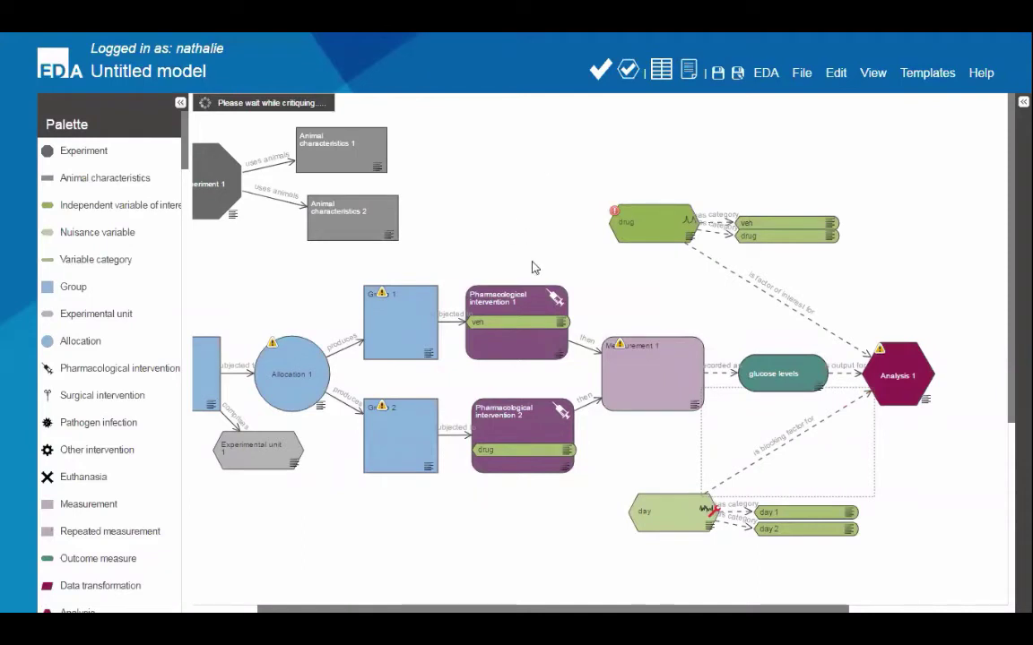
left_click_drag(625, 596, 594, 594)
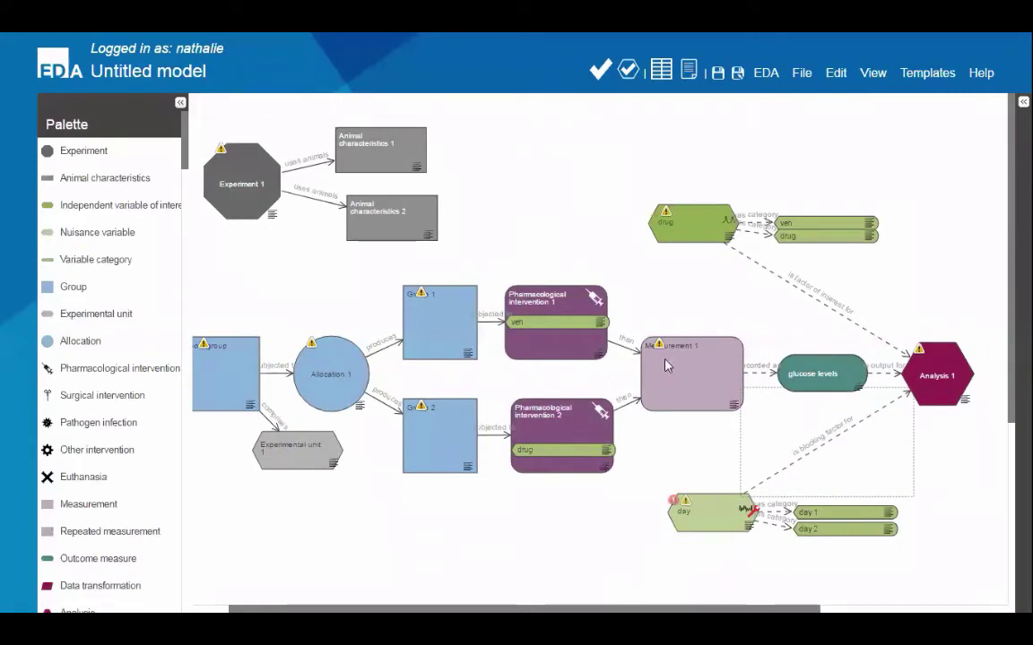
Step: Read the day node's critique error guidance to the end, including how to treat it as a blocking factor or as continuous, and close it
left_click(673, 504)
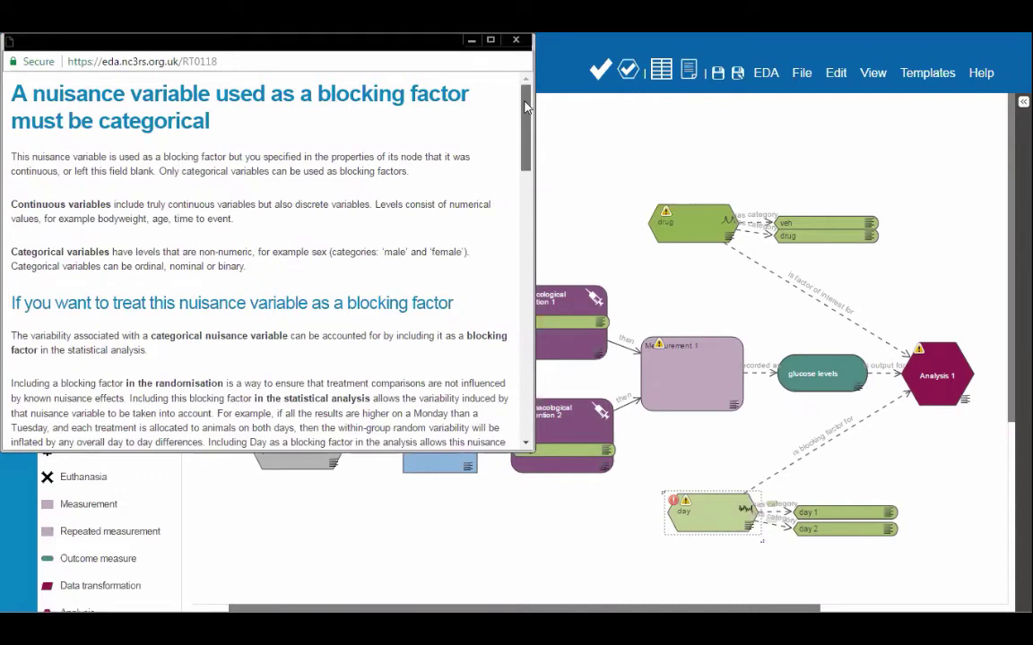
left_click_drag(526, 105, 522, 314)
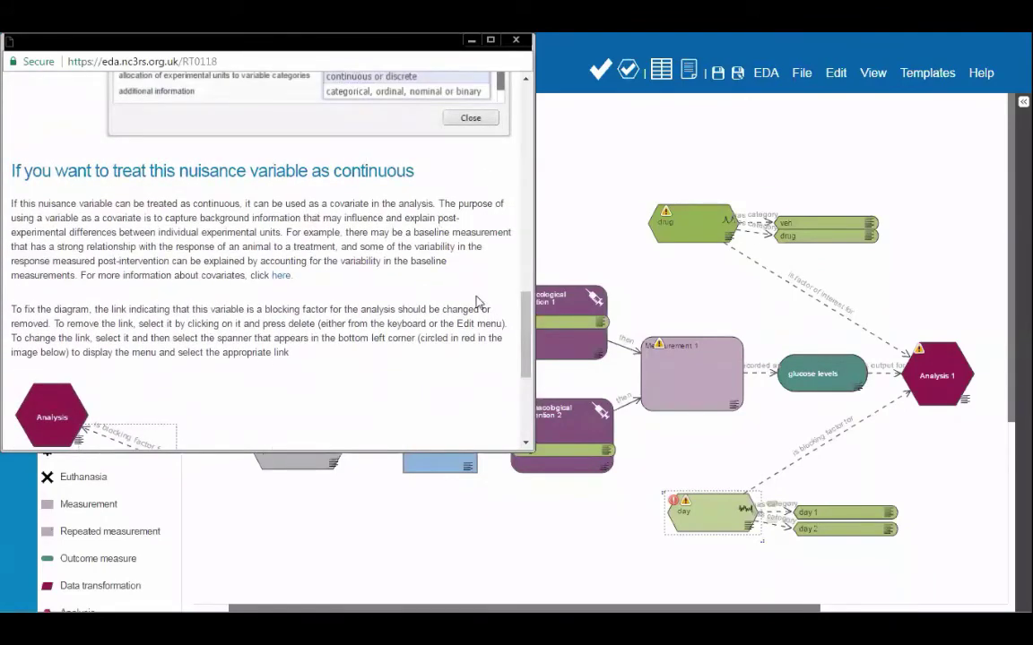
scroll(502, 349, "down", 3)
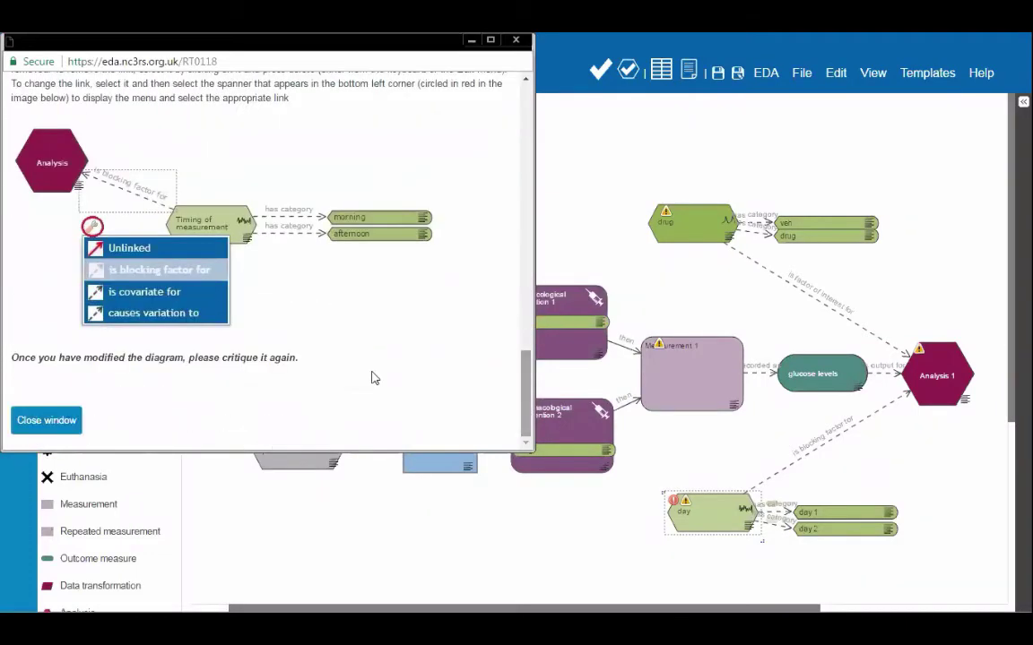
left_click(46, 421)
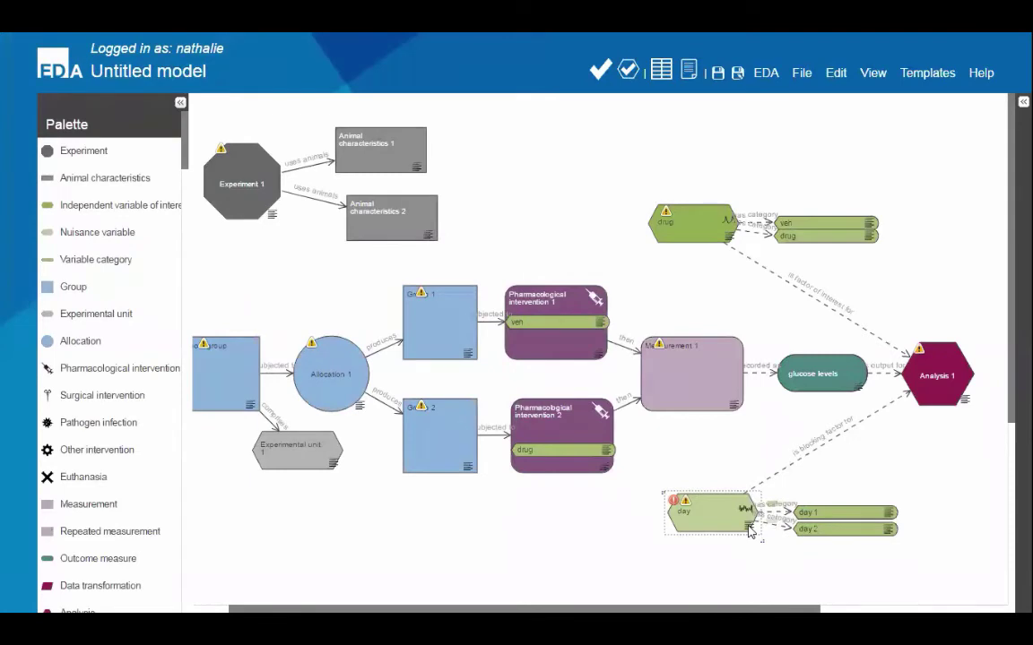
Step: Set the day nuisance variable's type to "categorical, ordinal, nominal or binary" and how it is accounted for to "blocked"
left_click(749, 528)
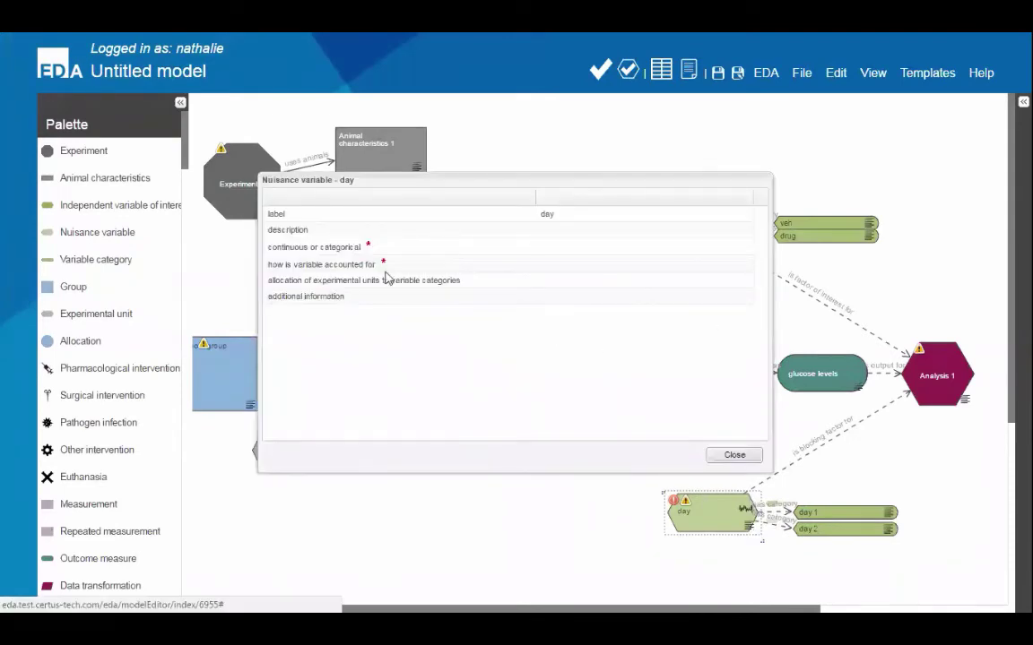
left_click(600, 246)
left_click(745, 246)
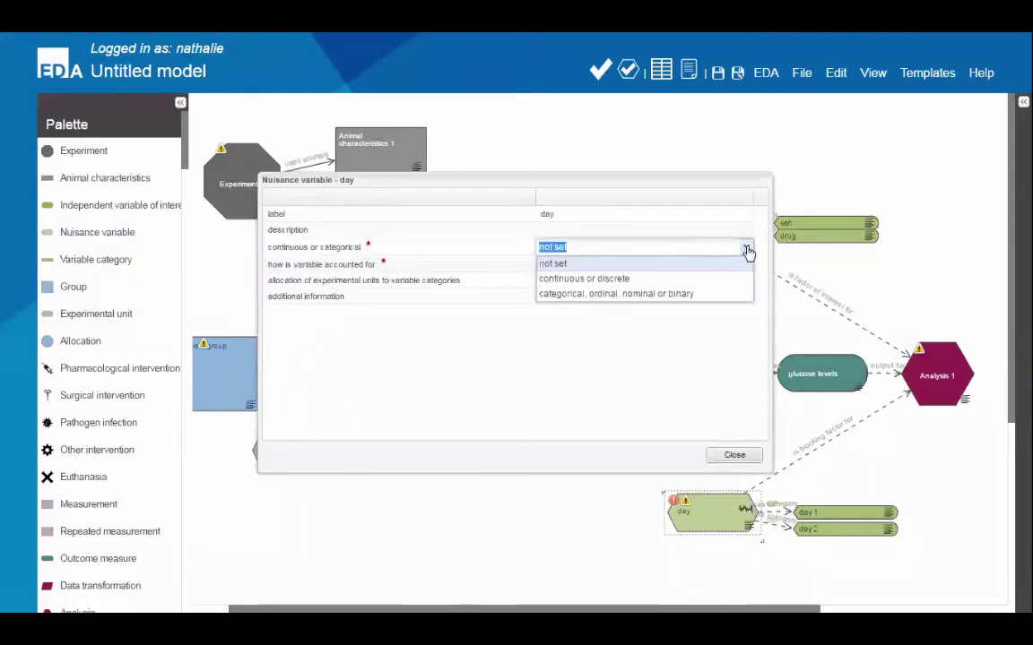
left_click(593, 296)
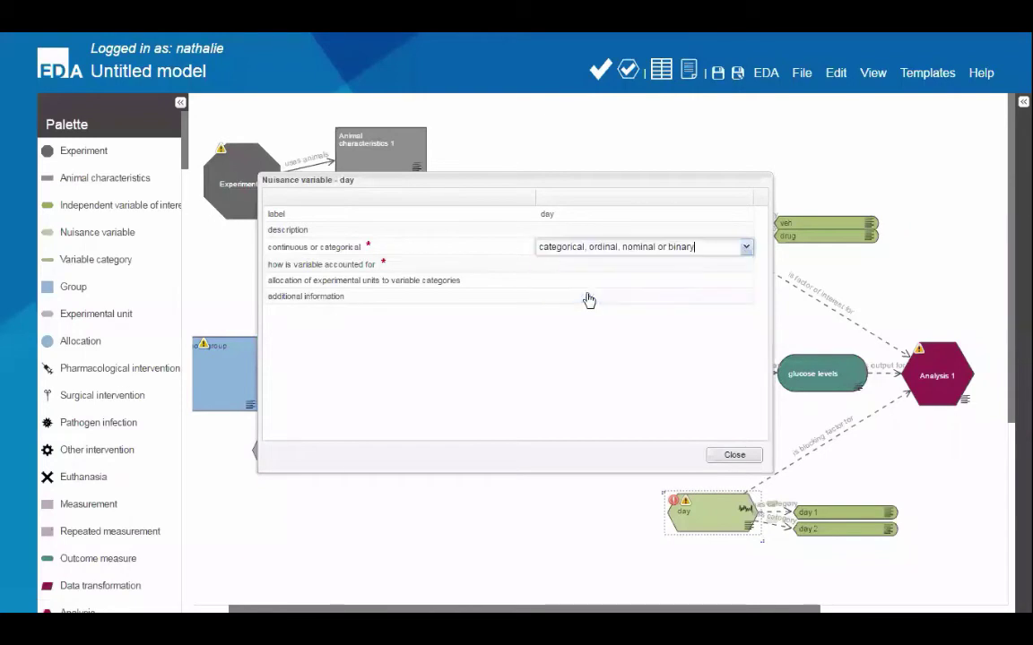
left_click(731, 262)
left_click(746, 266)
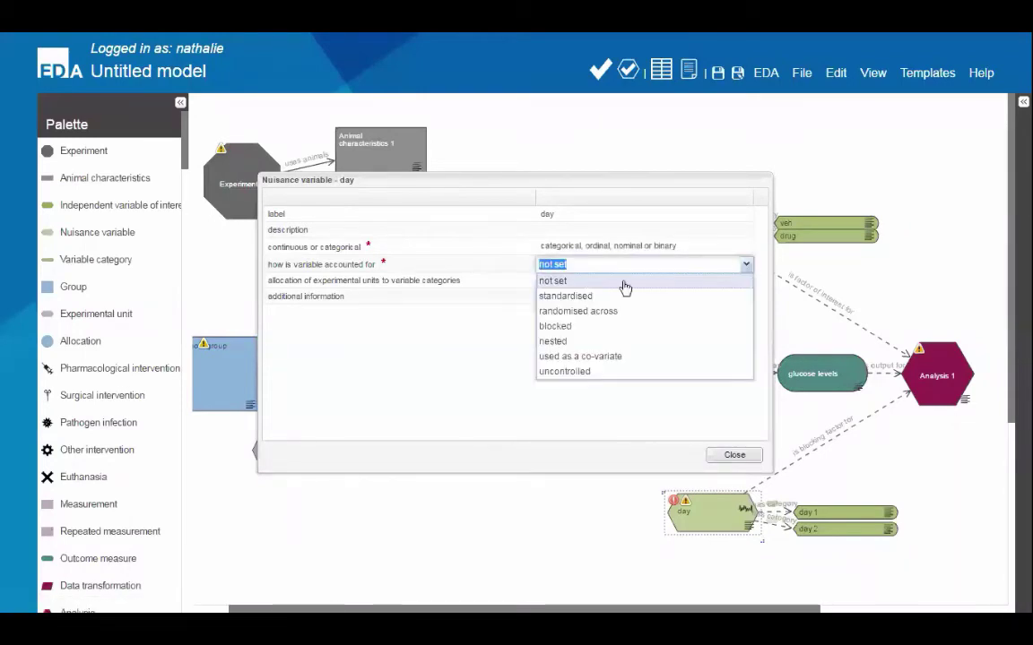
left_click(565, 326)
left_click(726, 456)
left_click(728, 456)
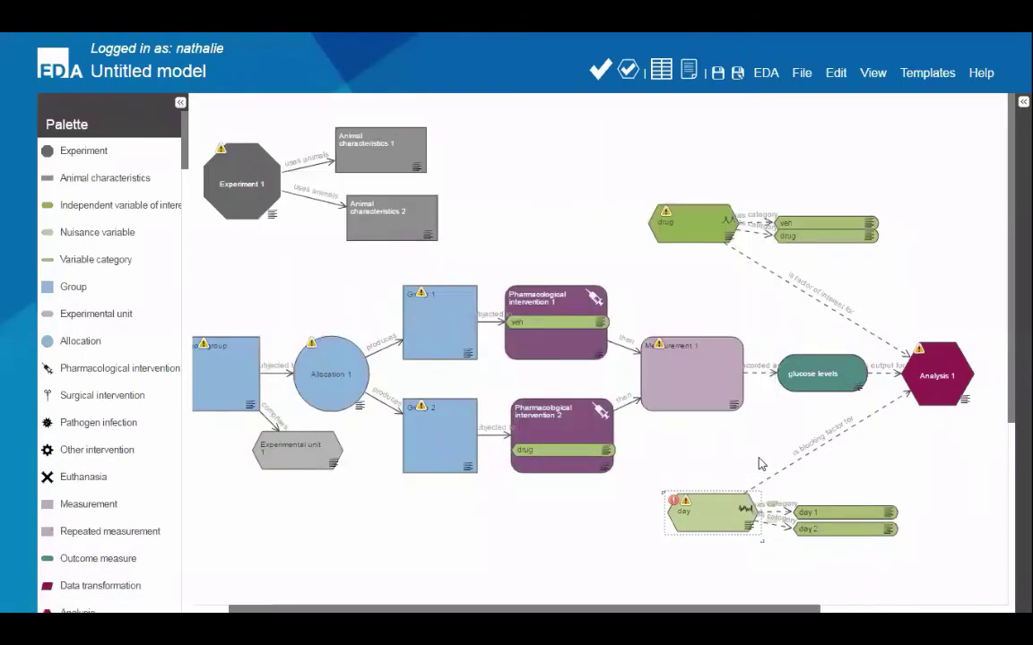
Step: Read the day node's critique warning detail on including the blocking factor in the randomisation, and close the guidance and the warning
left_click(686, 503)
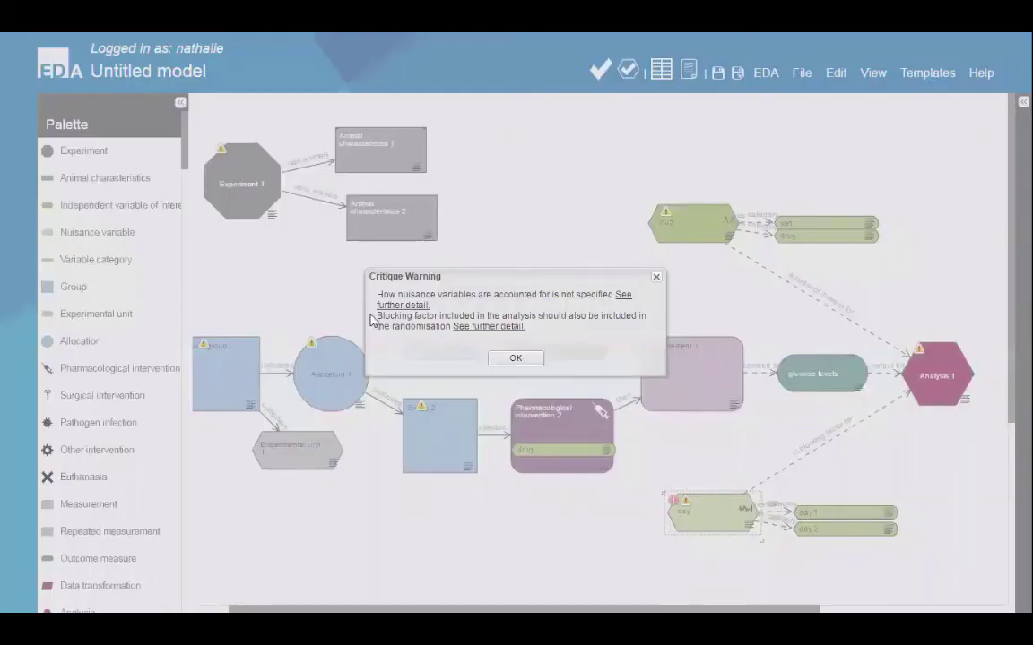
left_click(505, 332)
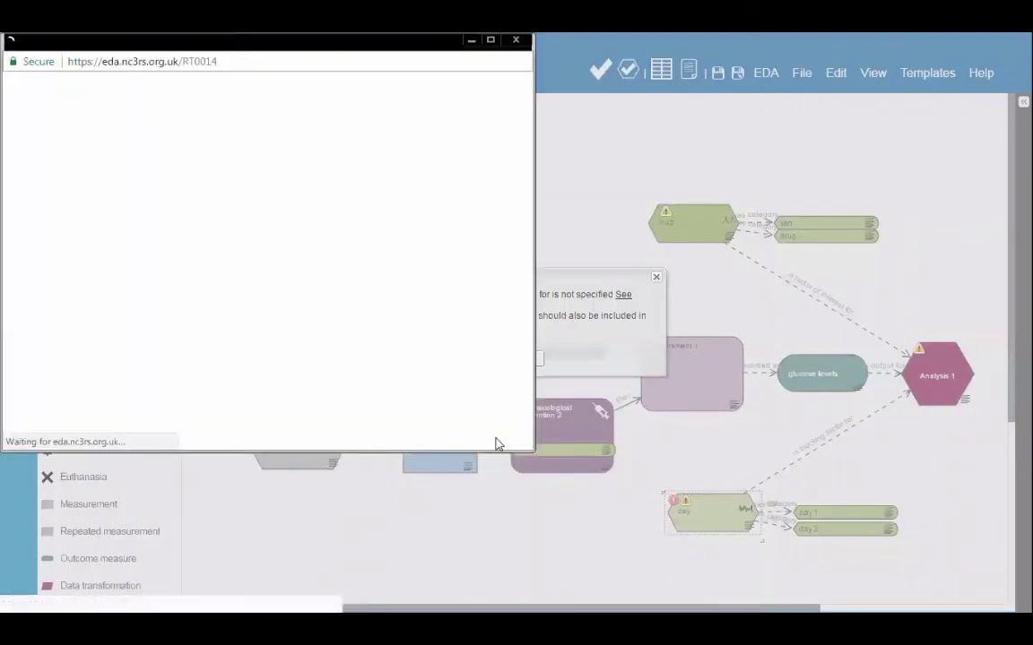
left_click_drag(528, 104, 451, 327)
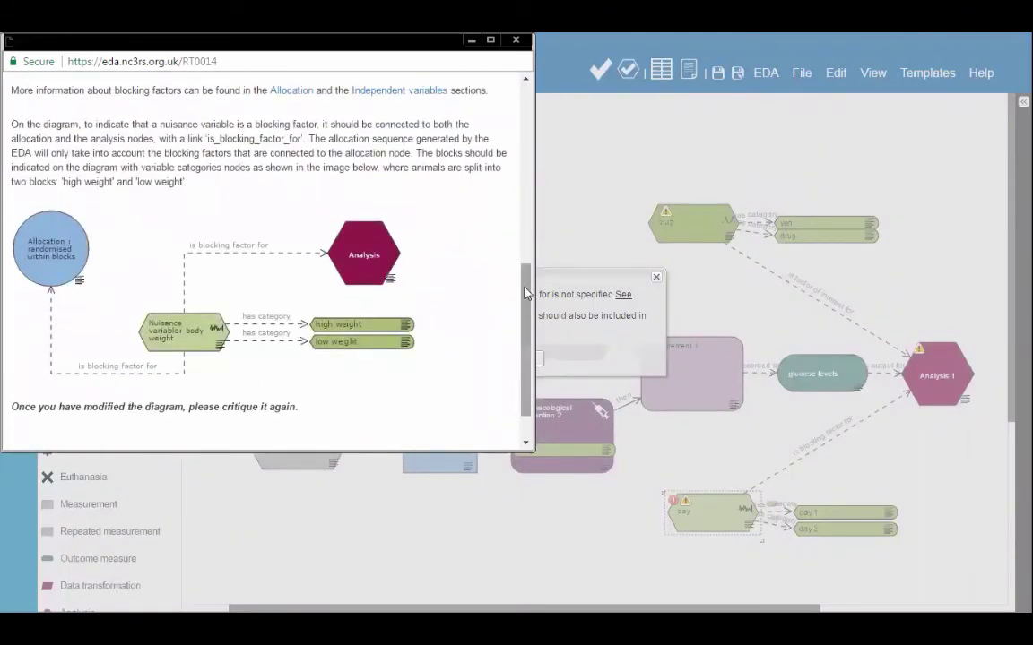
scroll(314, 340, "down", 1)
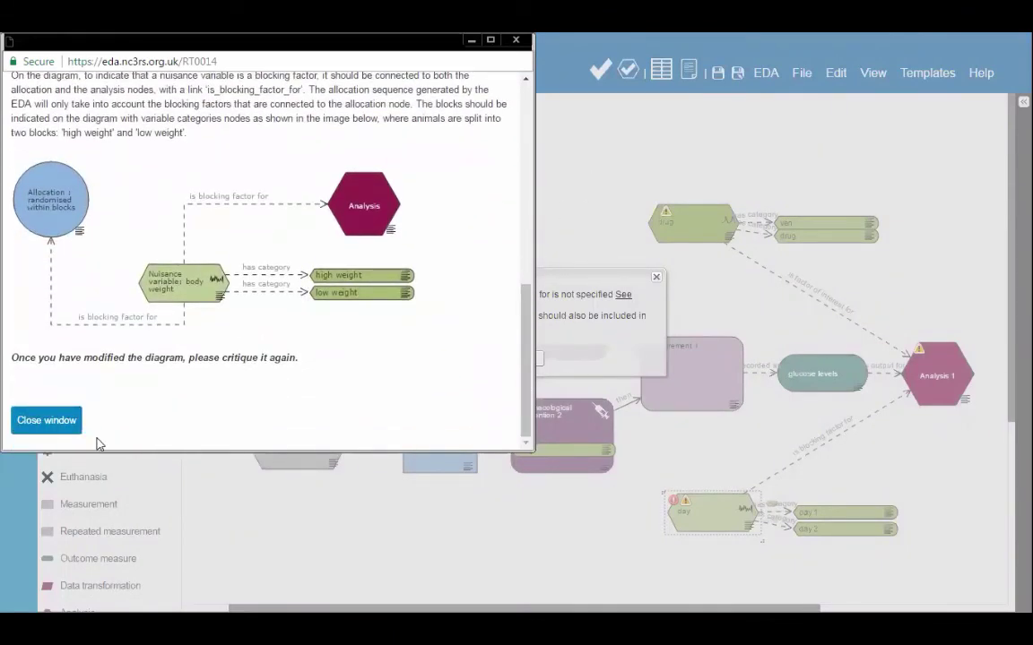
left_click(54, 421)
left_click(499, 362)
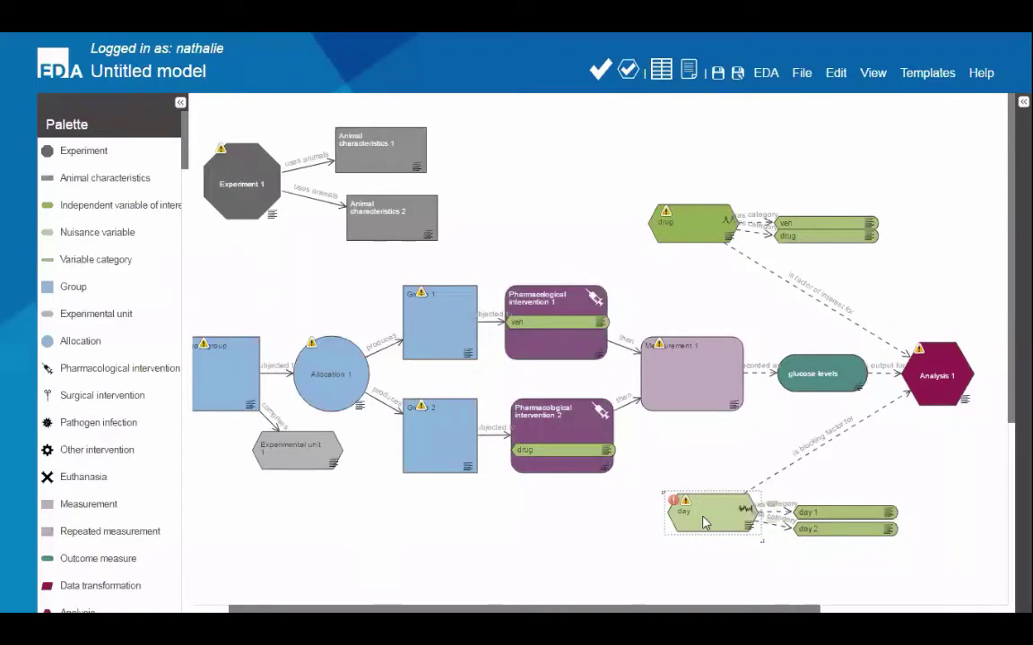
Step: Link the nuisance variable day to Allocation 1 as "is blocking factor for" and route the link below the groups and interventions
mouse_move(805, 511)
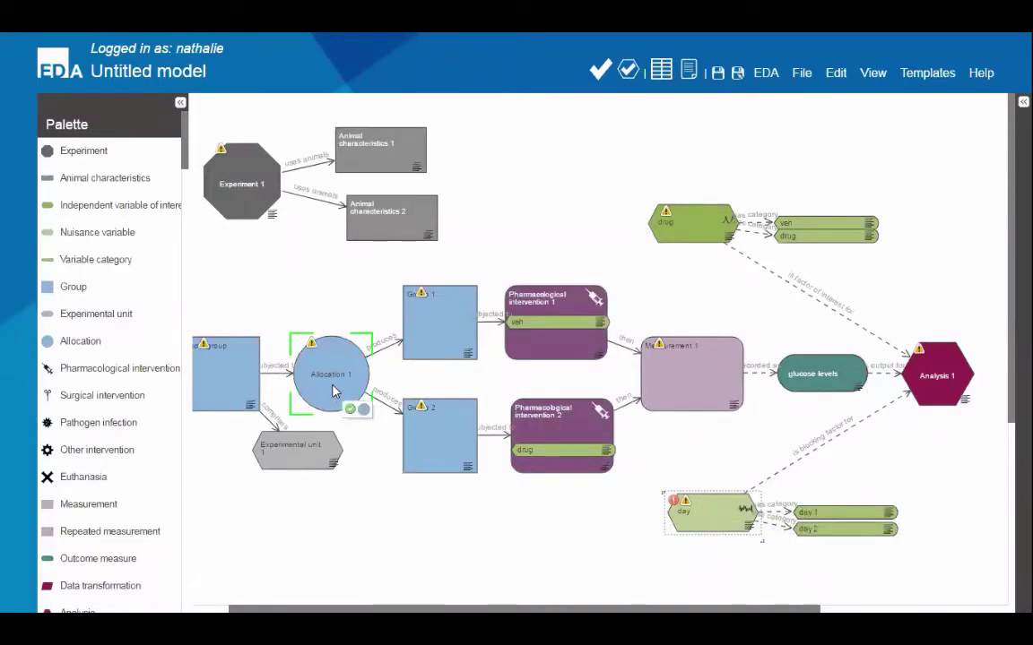
left_click_drag(363, 409, 604, 481)
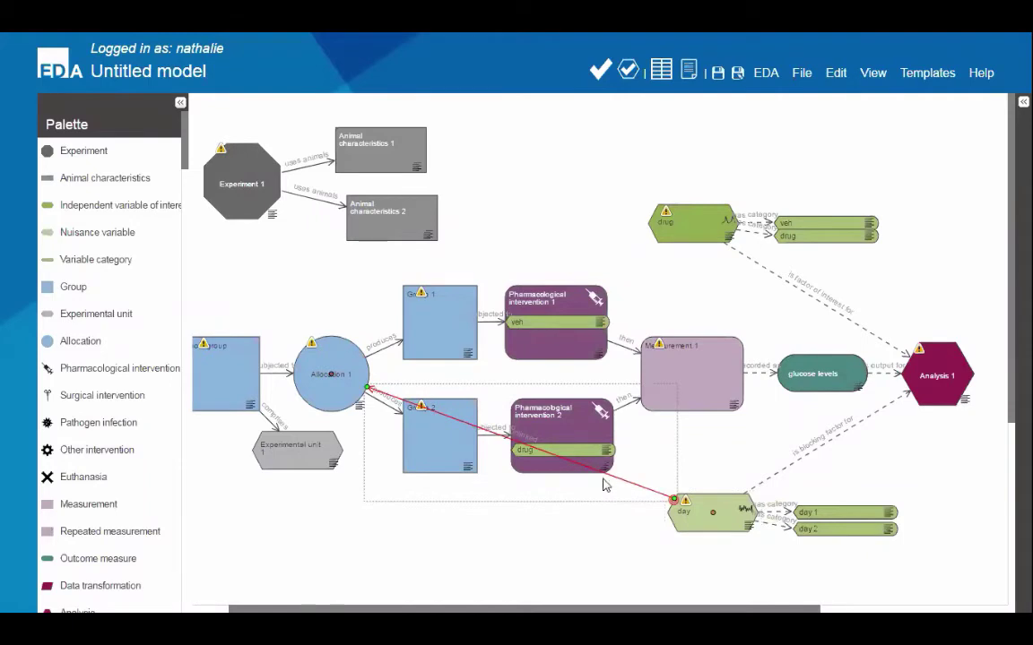
left_click(377, 518)
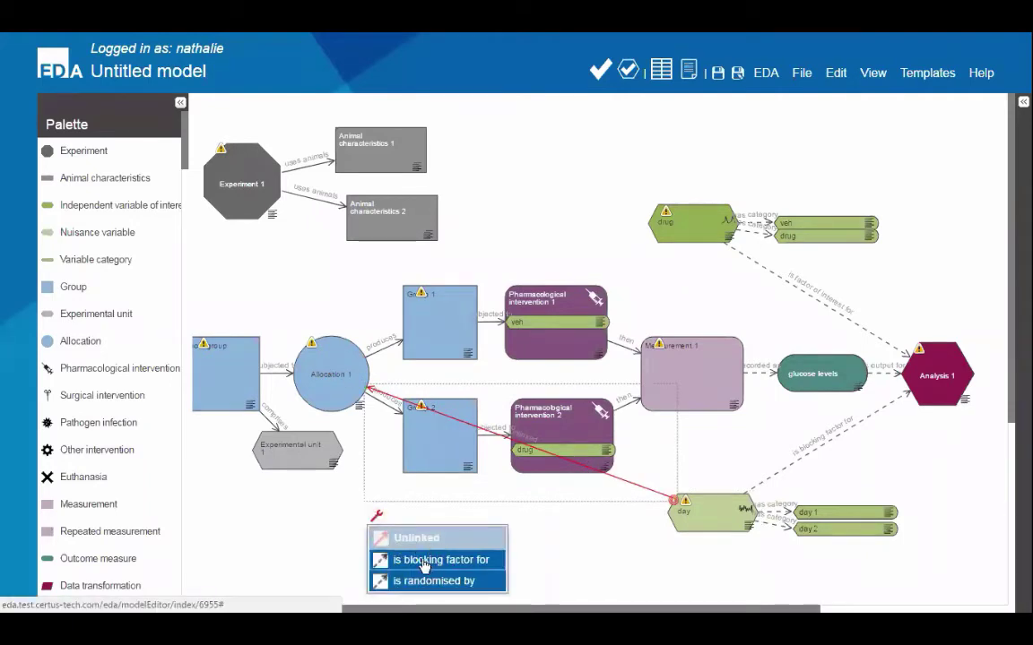
left_click(473, 571)
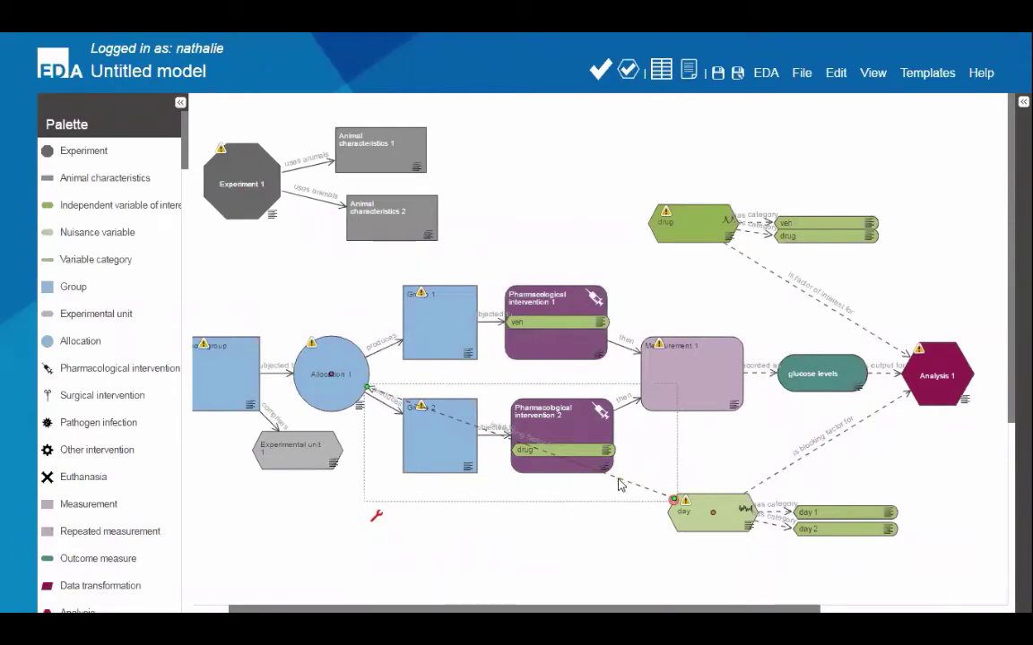
mouse_move(613, 481)
left_mouse_down()
mouse_move(421, 527)
mouse_move(374, 529)
mouse_move(363, 515)
mouse_move(337, 513)
left_mouse_up()
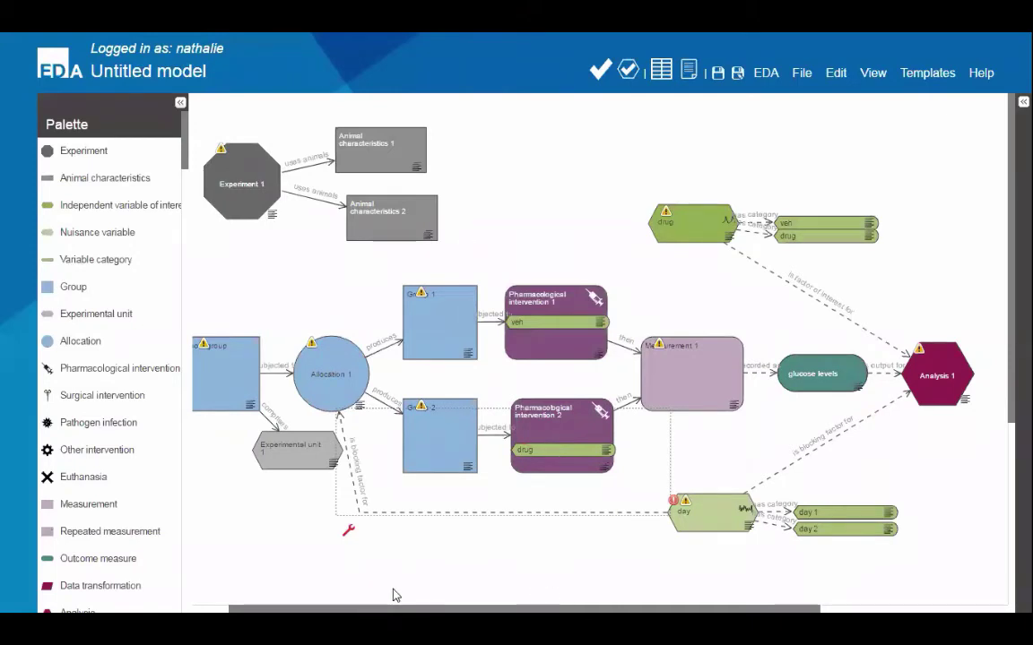
Step: Run the analysis-specific critique to get a statistical analysis recommendation for Analysis 1
scroll(392, 594, "left", 3)
scroll(368, 595, "right", 3)
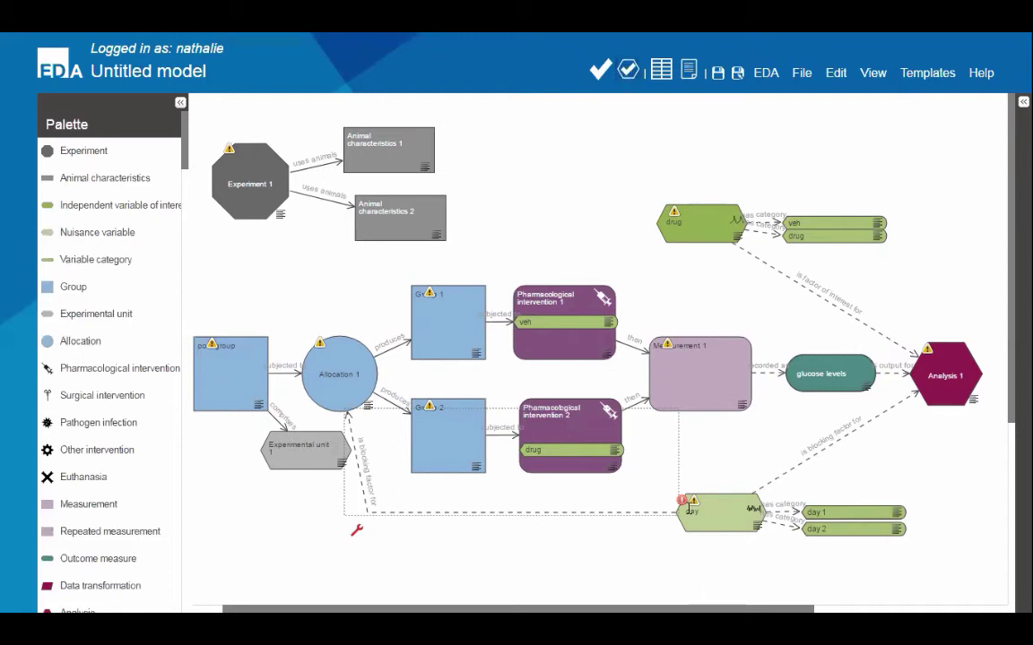
left_click(627, 73)
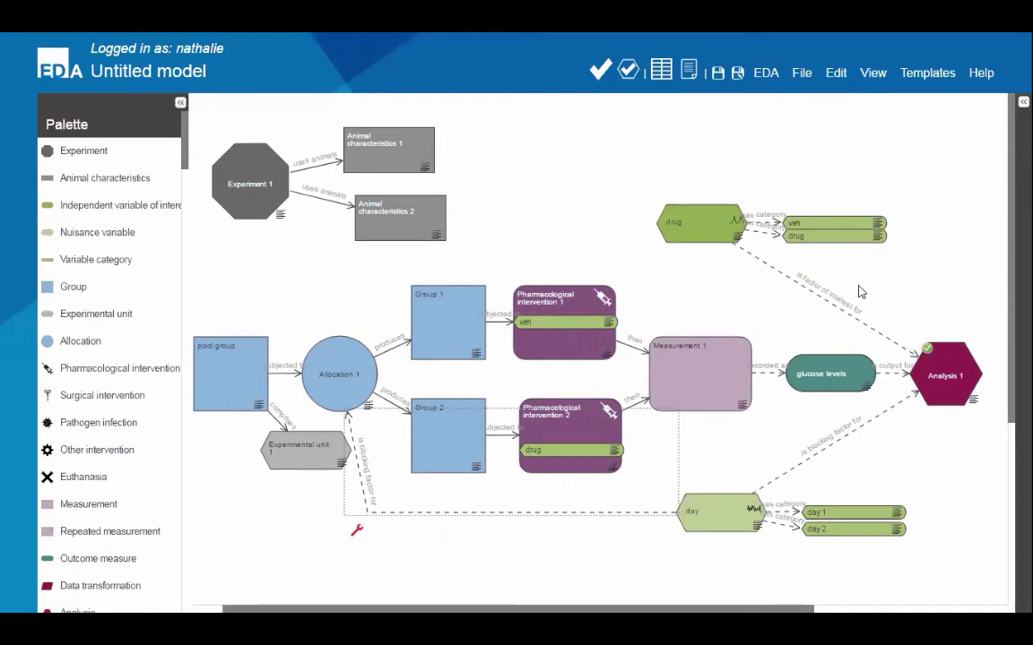
Step: Read Analysis 1's analysis recommendation, covering compatible statistical methods, analysis software and dose-response experiments, and close it
left_click(925, 351)
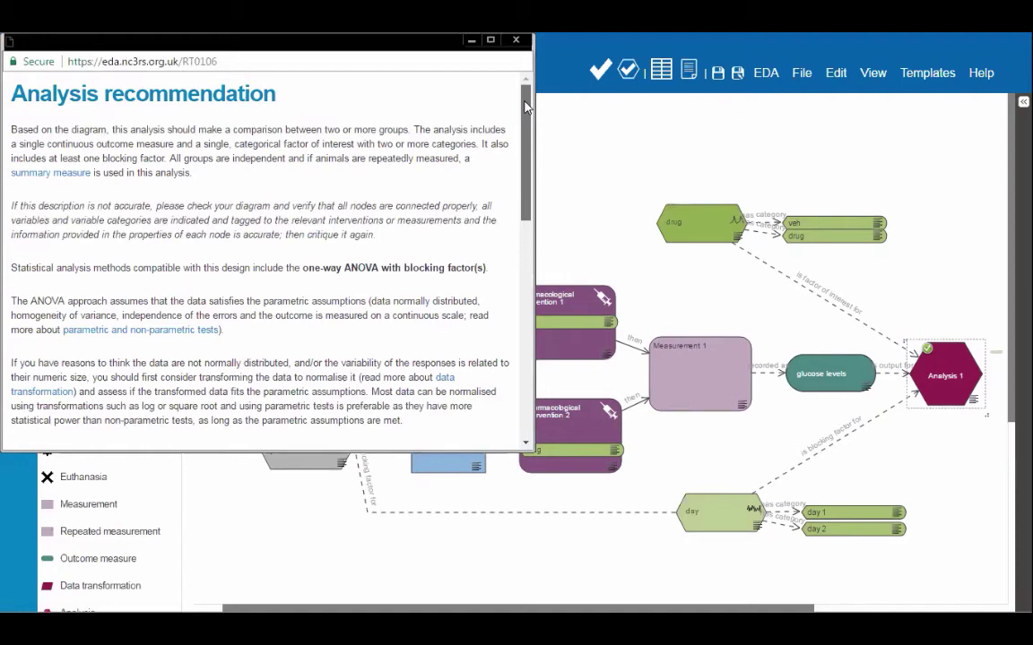
left_click_drag(526, 106, 522, 150)
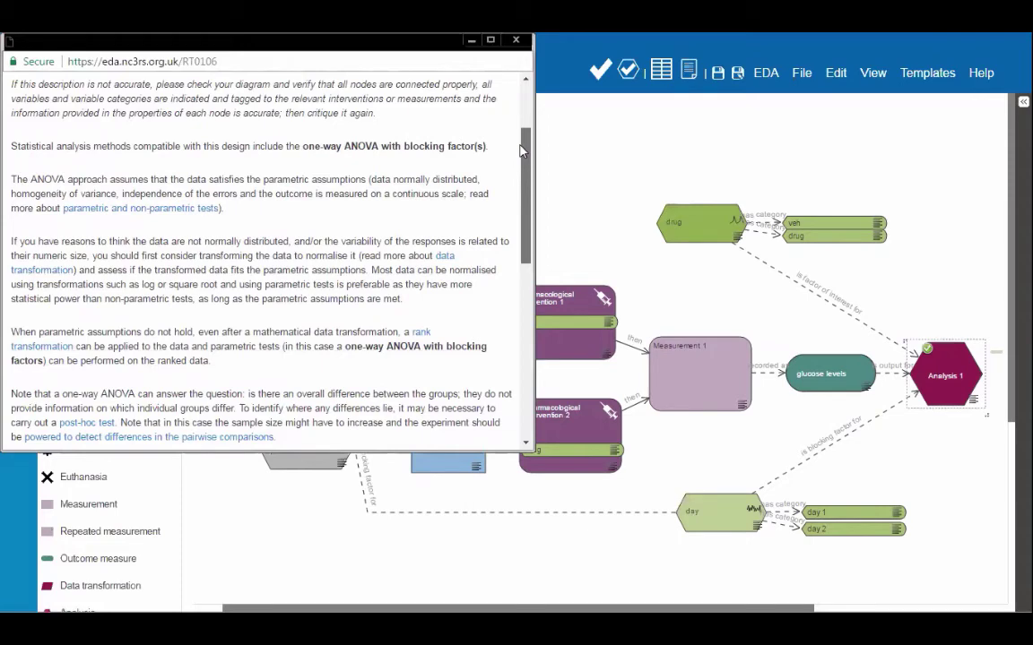
left_click_drag(523, 151, 520, 168)
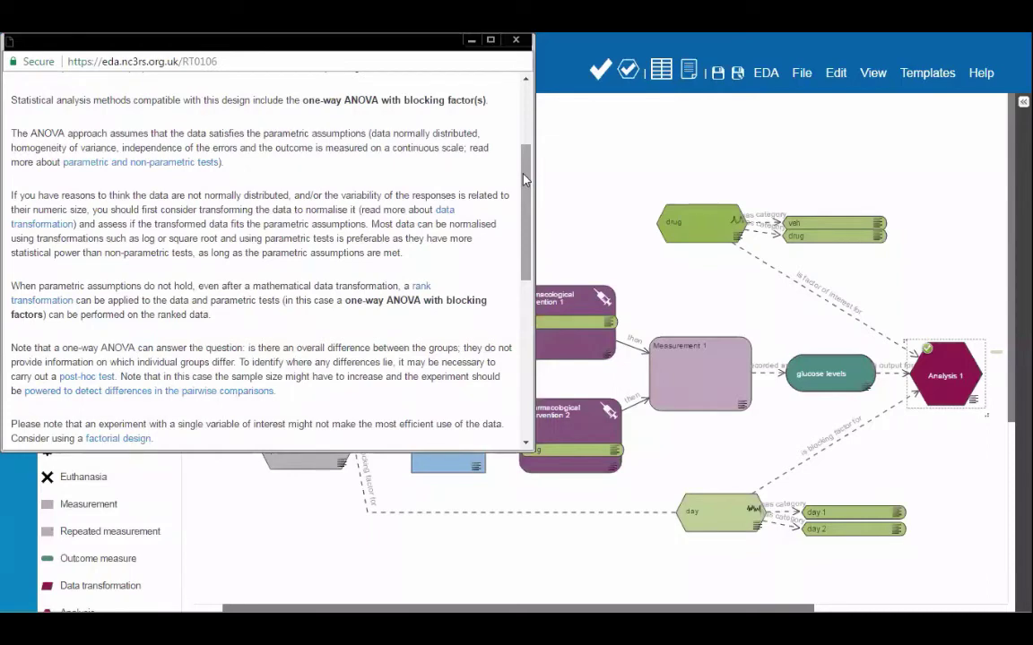
left_click_drag(525, 179, 516, 231)
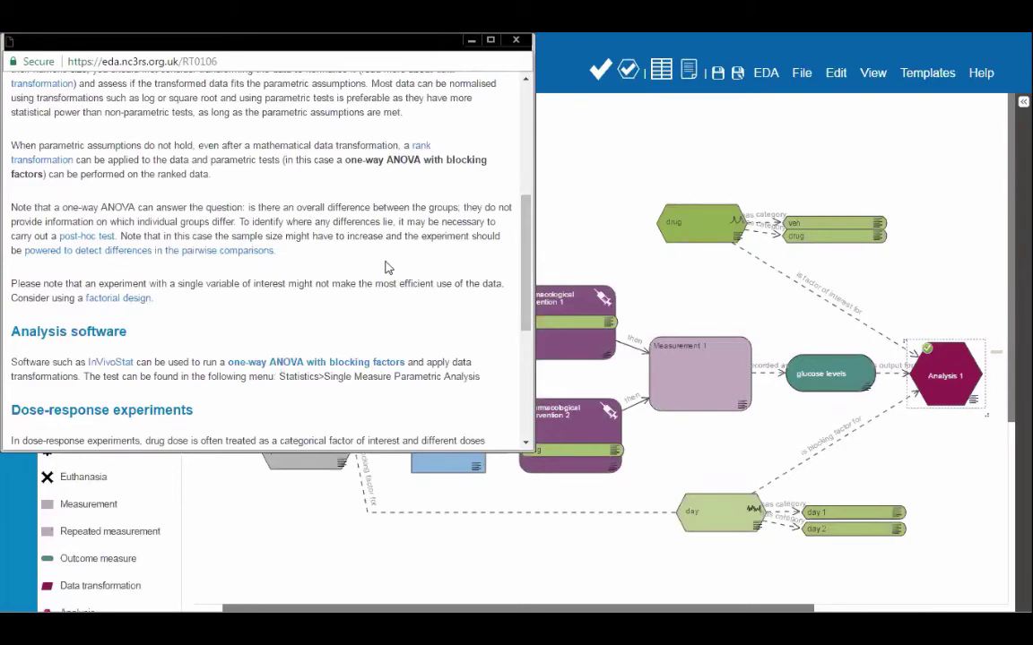
scroll(500, 370, "down", 5)
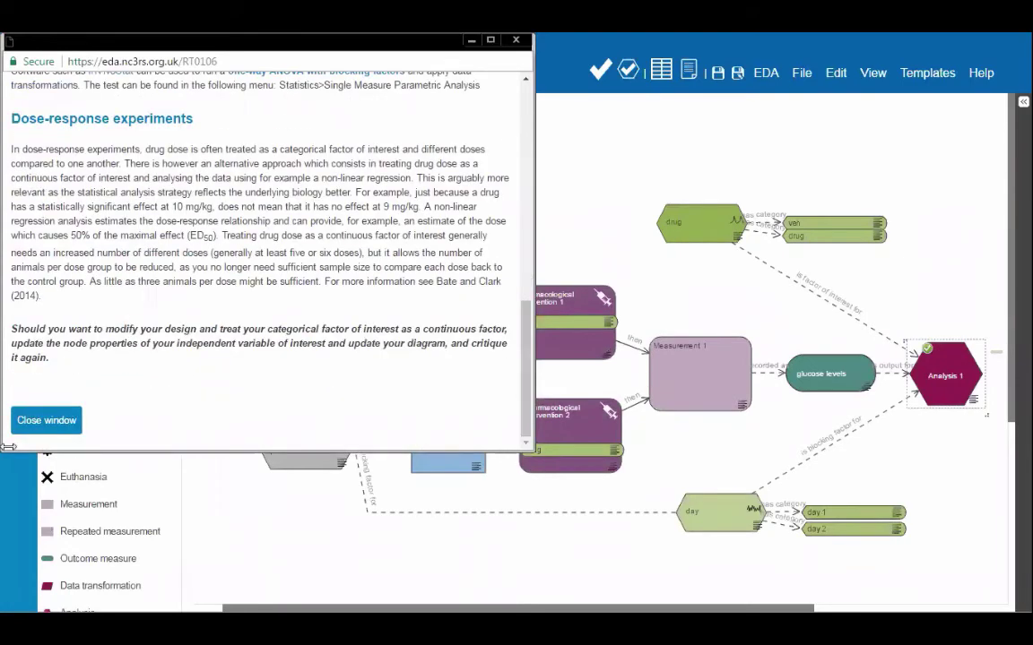
left_click(46, 420)
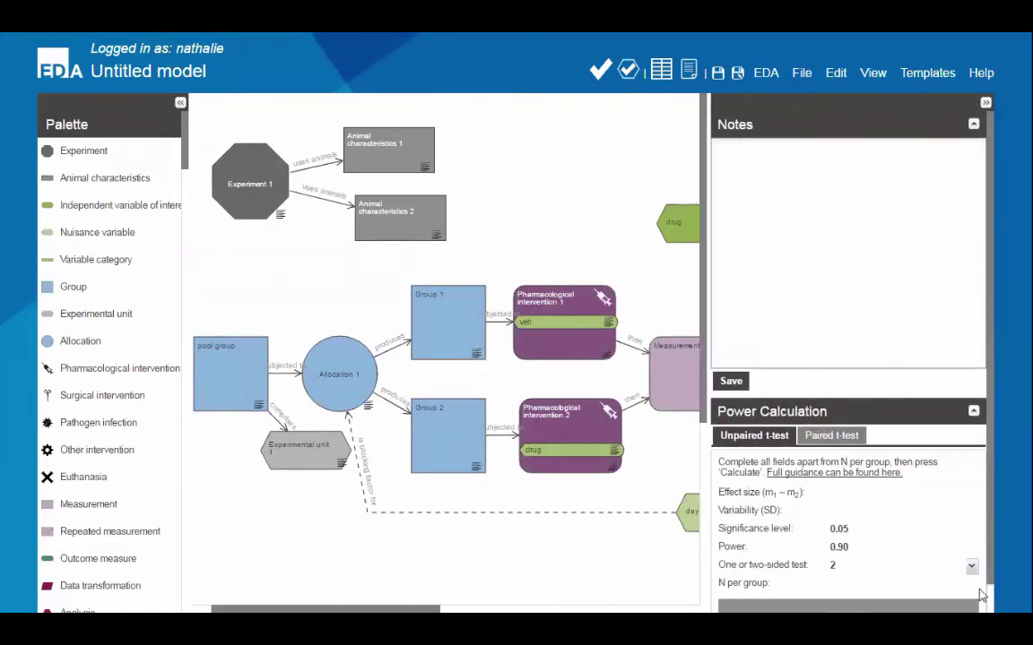
Step: Enter the text "notes" in the model's Notes area
left_click(753, 179)
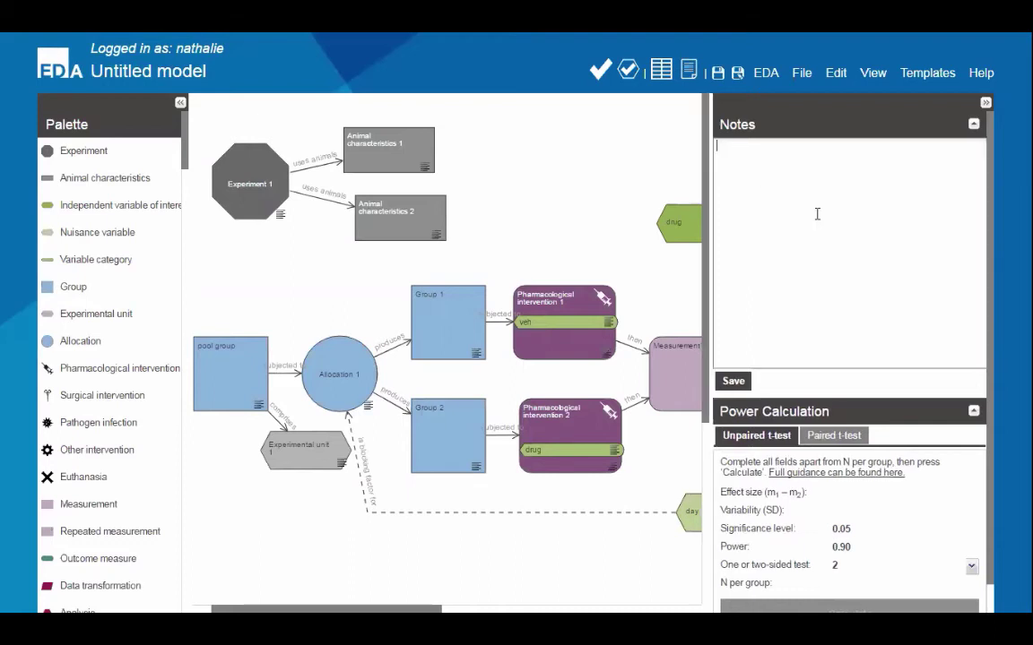
type("notes")
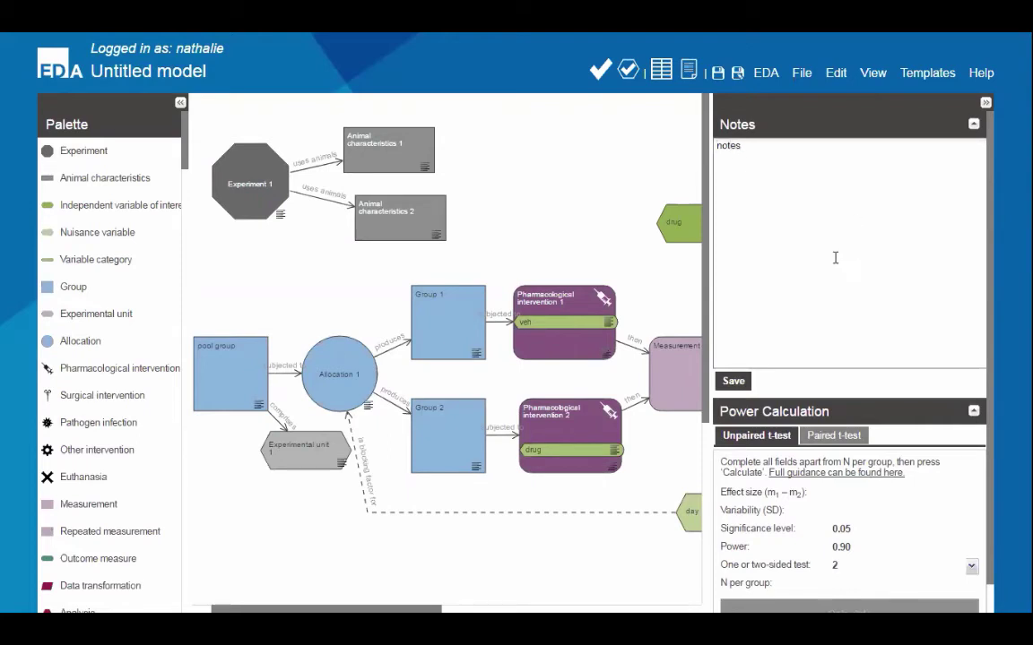
Step: Save the model's notes and collapse the Notes area
left_click(735, 384)
left_click(739, 384)
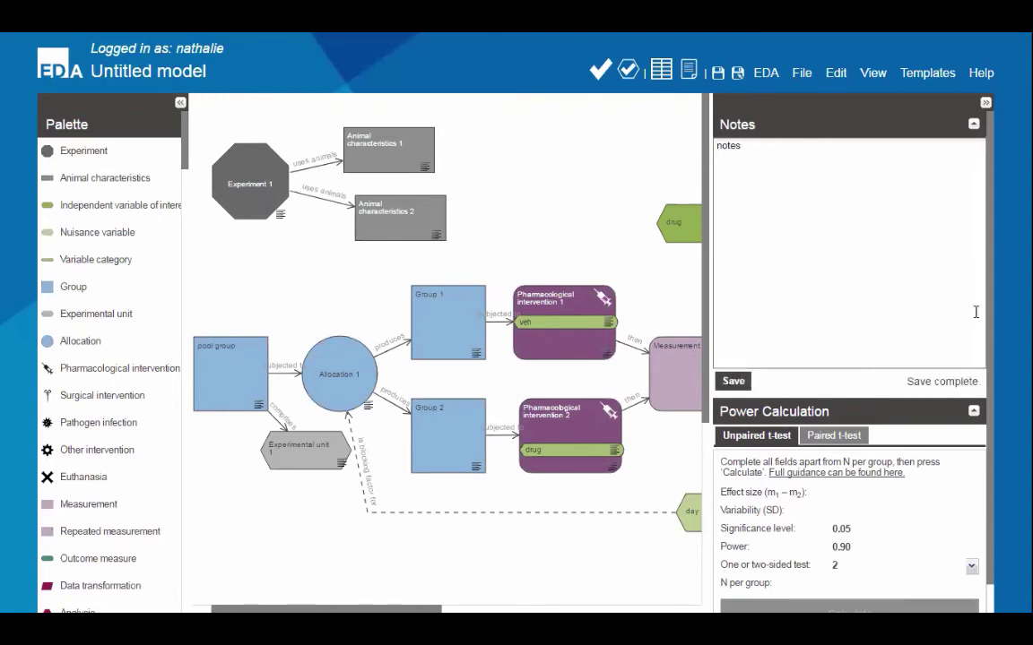
left_click(973, 123)
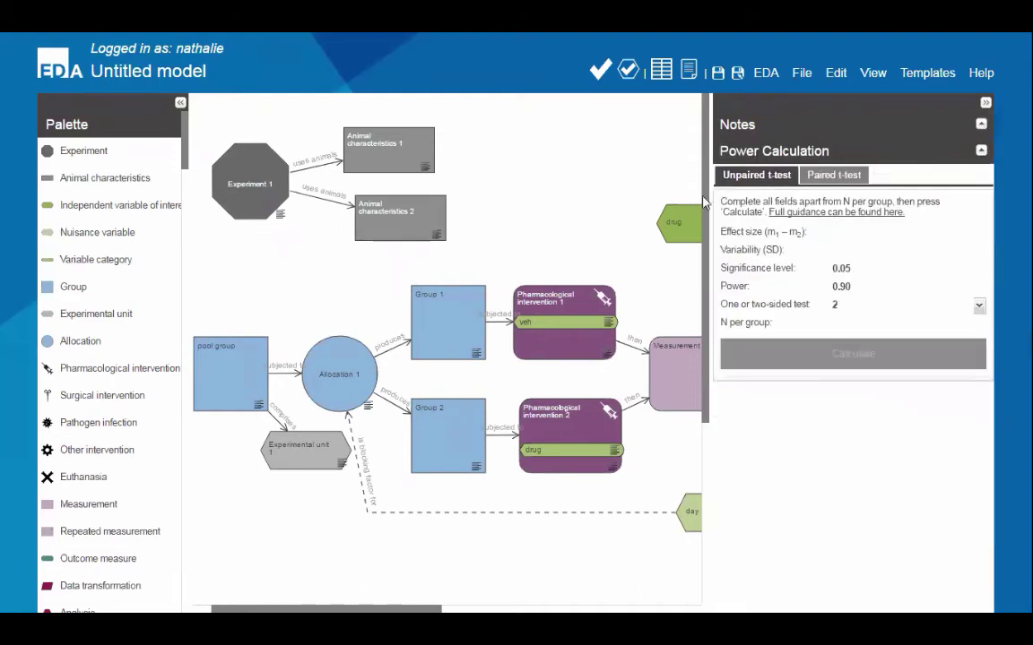
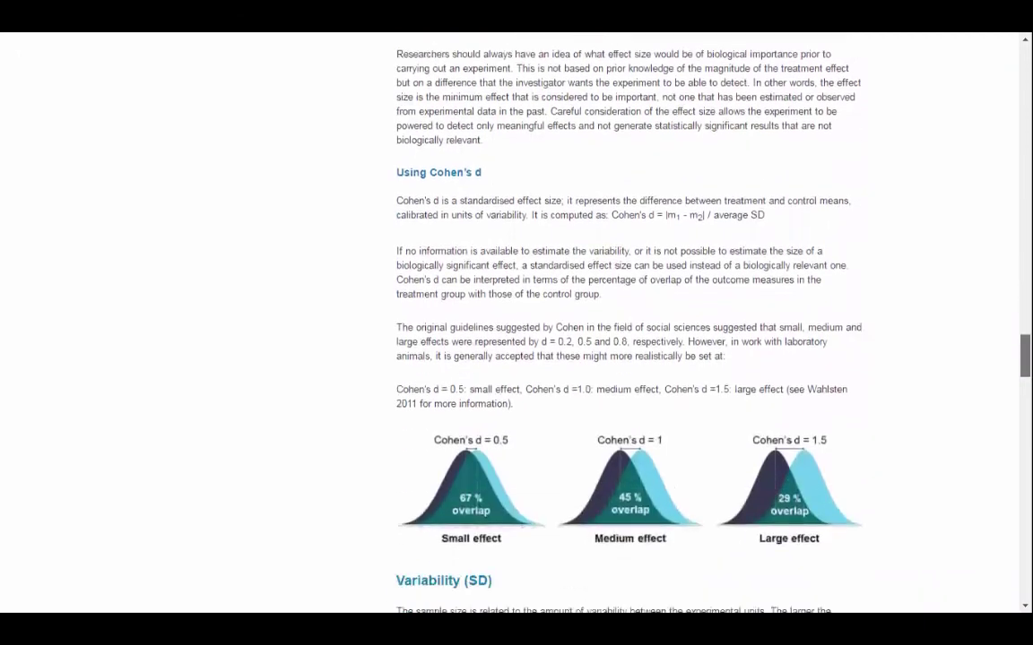
Step: Read the power calculation guidance on effect size, variability, significance level, power, one or two-sided tests and N per group
scroll(1018, 373, "down", 3)
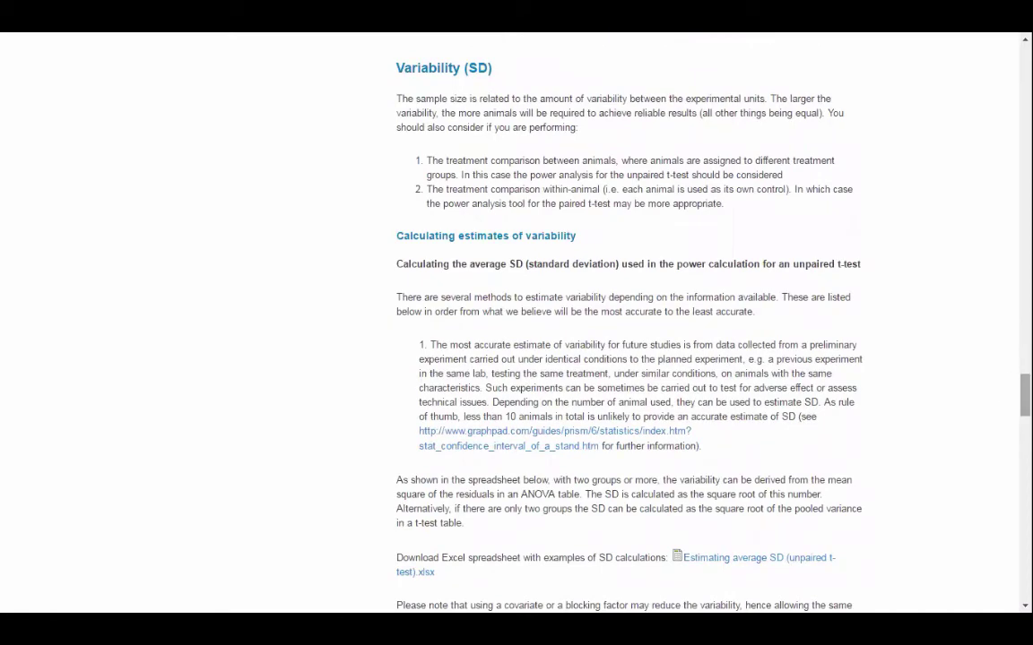
scroll(618, 322, "down", 6)
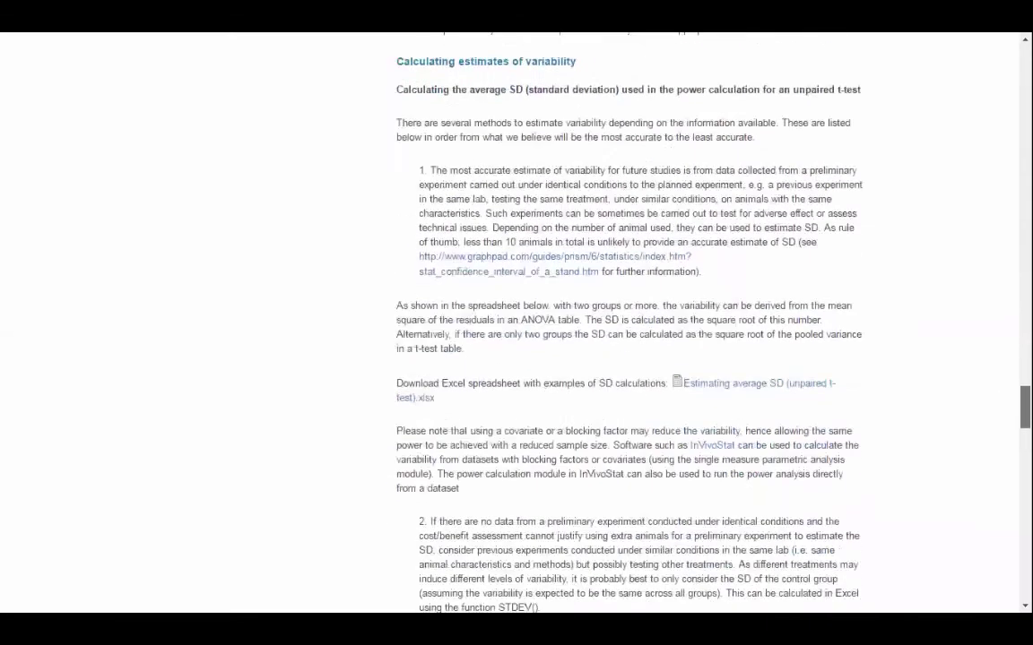
scroll(618, 323, "down", 8)
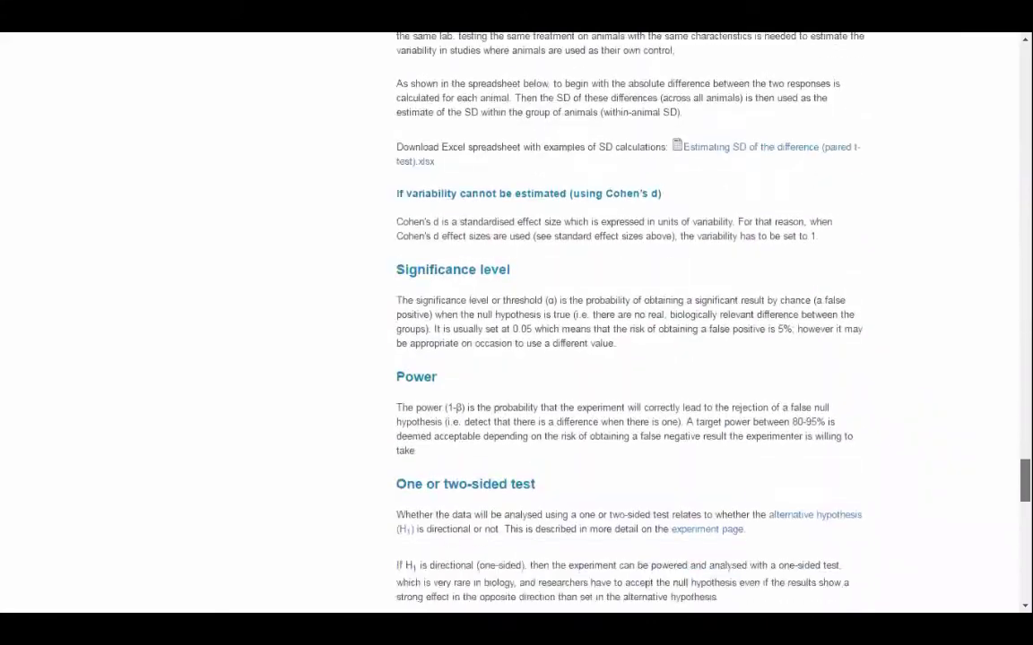
scroll(619, 323, "down", 2)
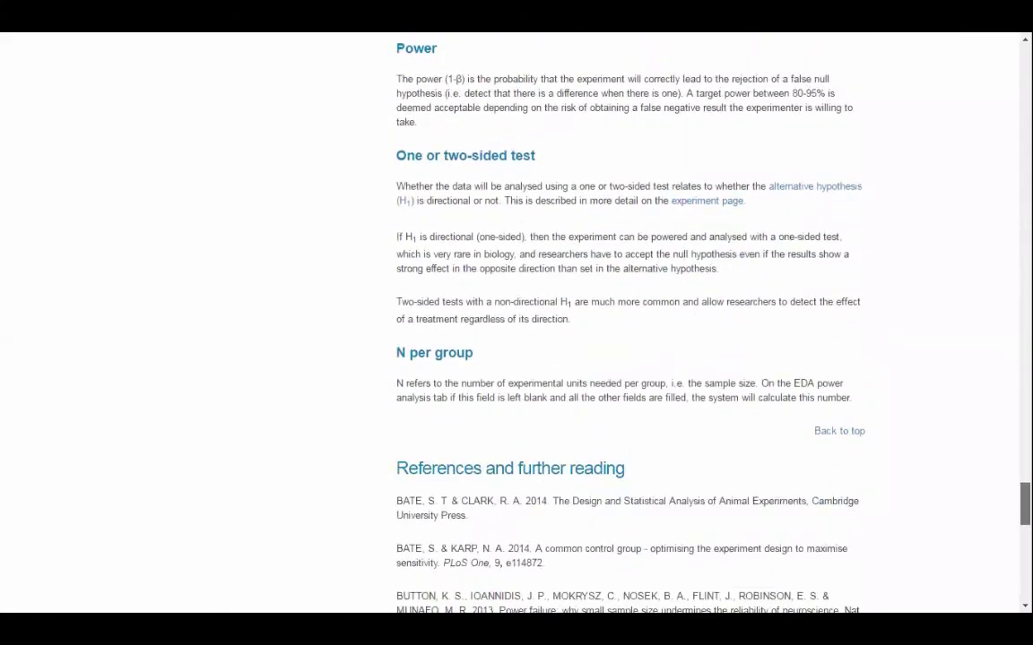
scroll(966, 418, "down", 1)
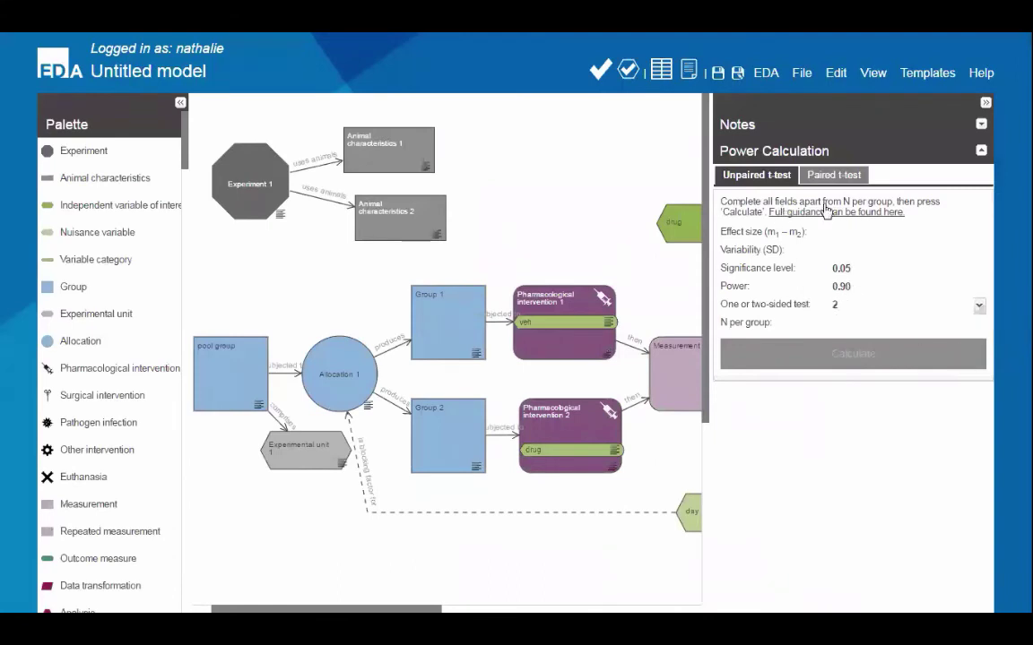
Step: Calculate N per group for an unpaired t-test with an effect size of 2 and a variability (SD) of 1
mouse_move(838, 234)
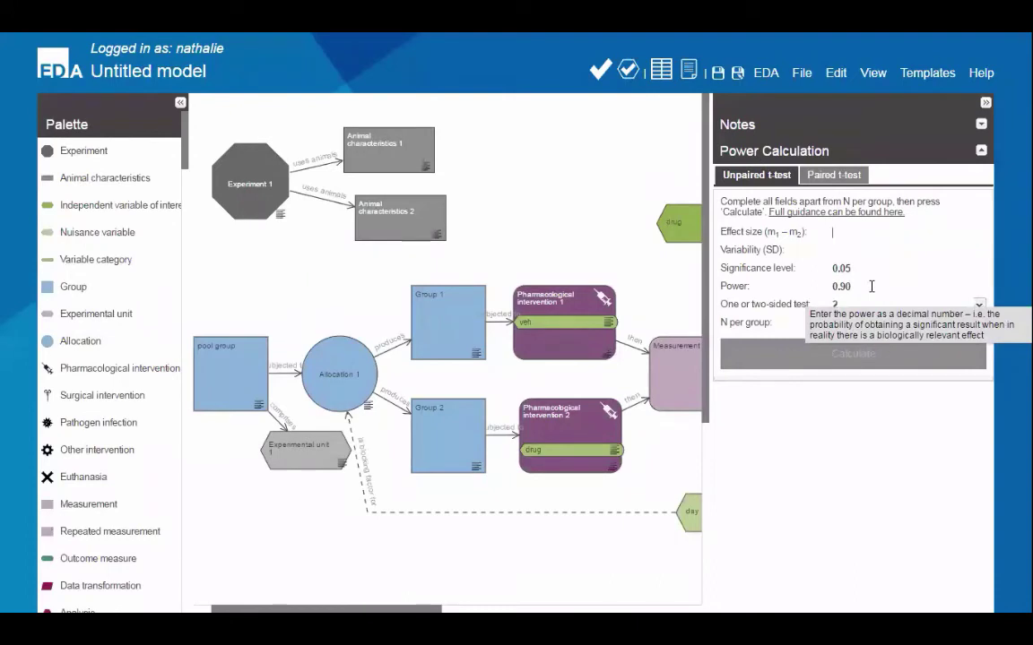
type("2")
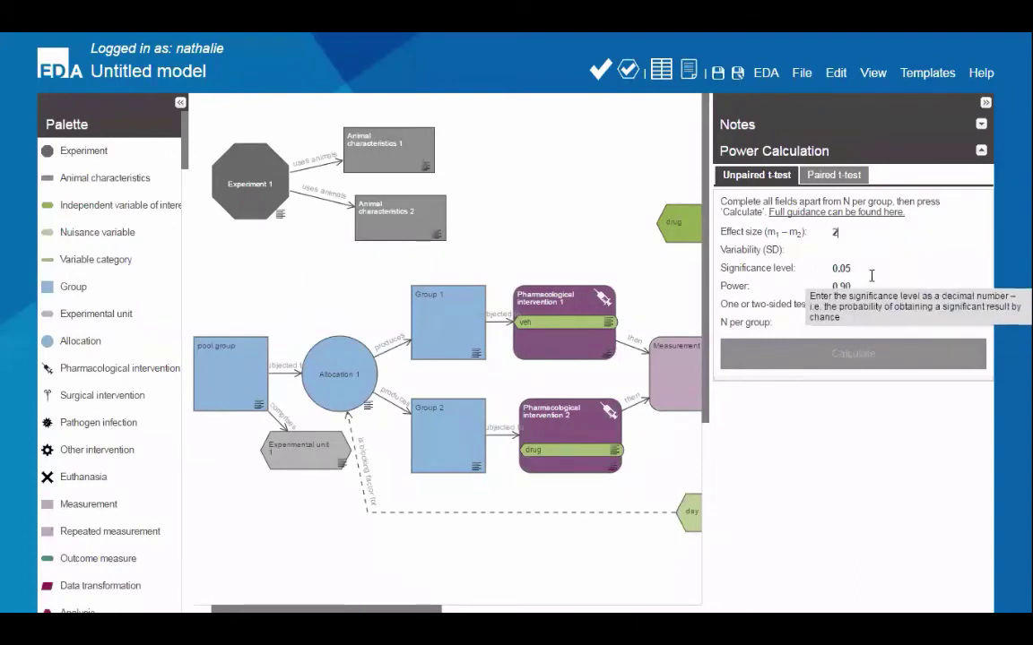
left_click(843, 253)
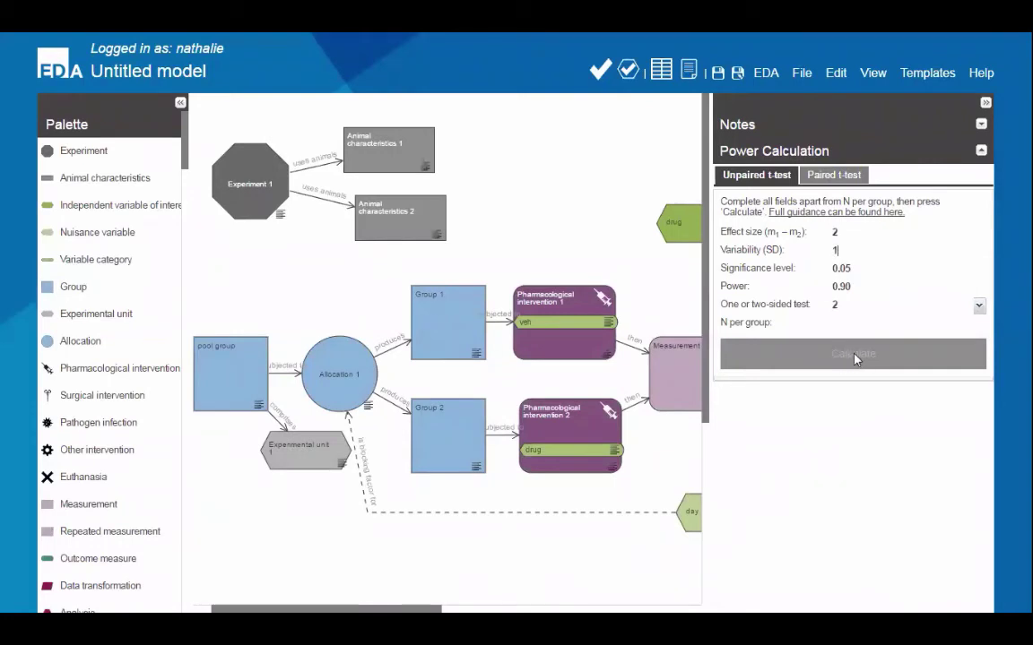
mouse_move(882, 320)
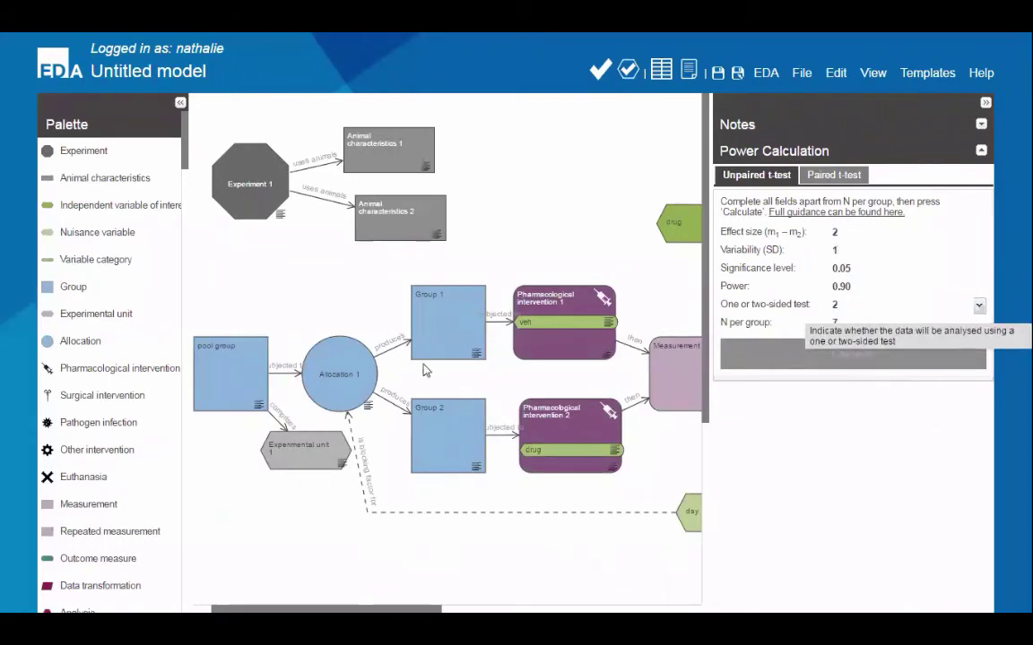
Step: Set Group 1's number of animals and planned number of experimental units to 7
left_click(476, 357)
left_click(556, 242)
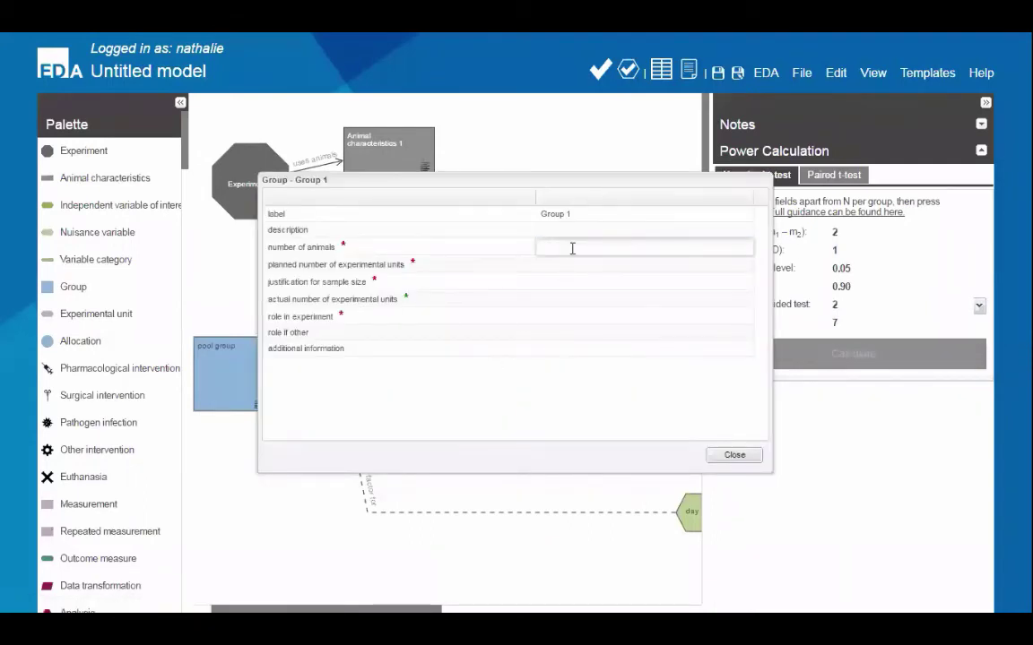
type("7")
key("Return")
left_click(569, 262)
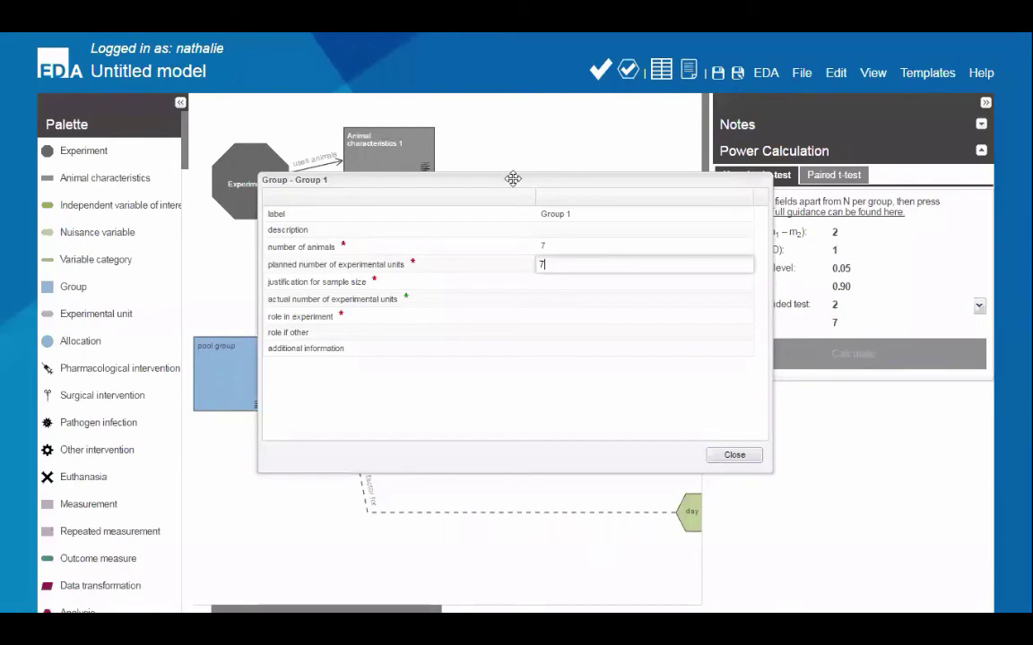
Step: Set Group 2's number of animals and planned number of experimental units to 7, and collapse the notes and power calculation area
left_click_drag(509, 179, 482, 78)
left_click(456, 435)
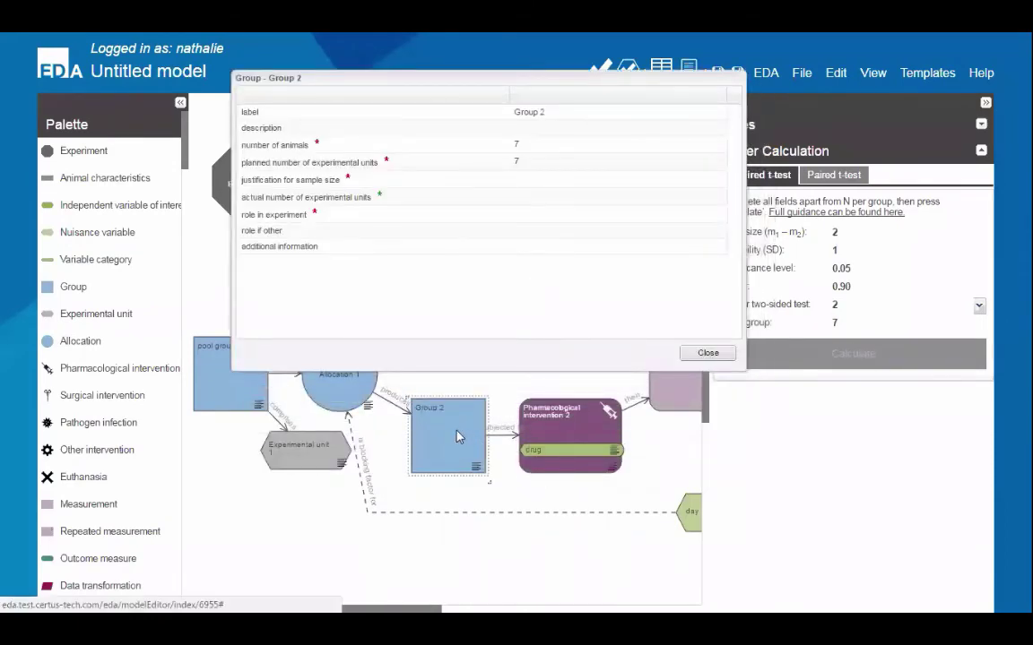
left_click(527, 144)
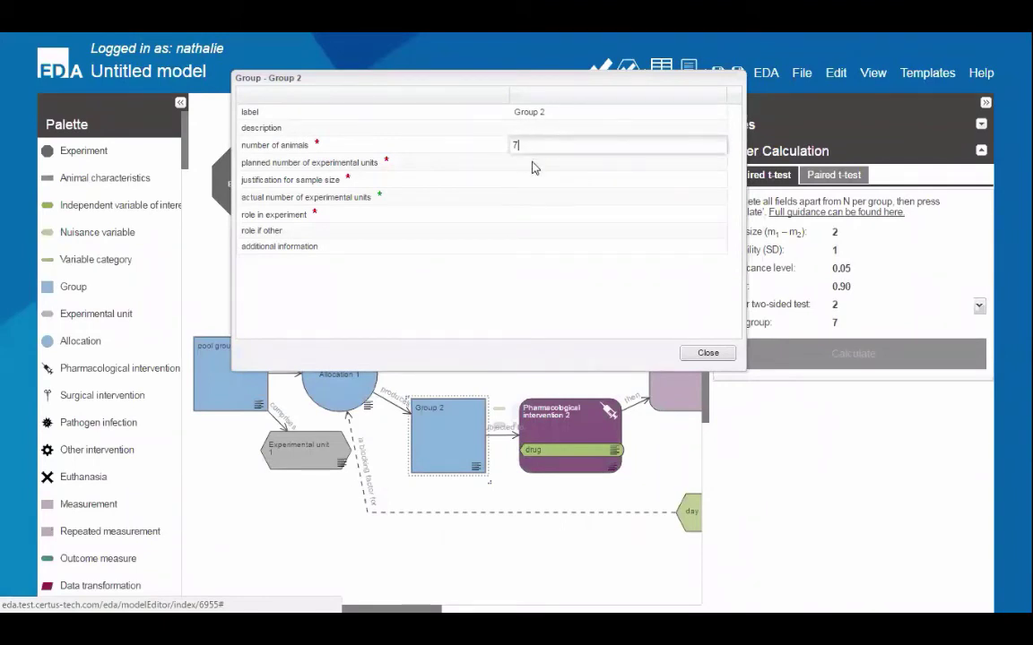
left_click(527, 162)
type("7")
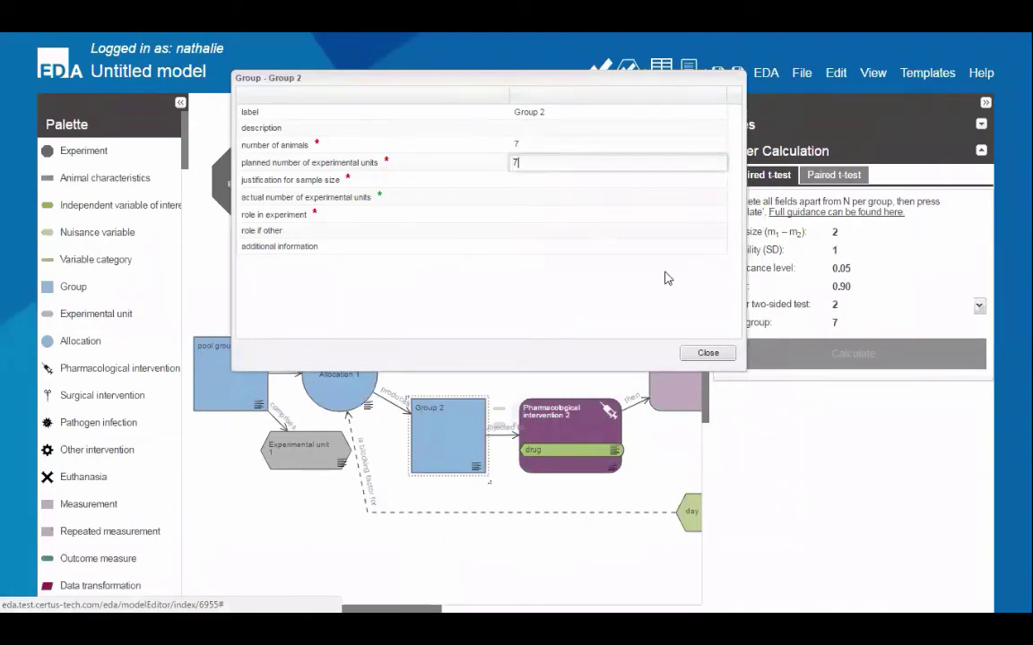
left_click(707, 353)
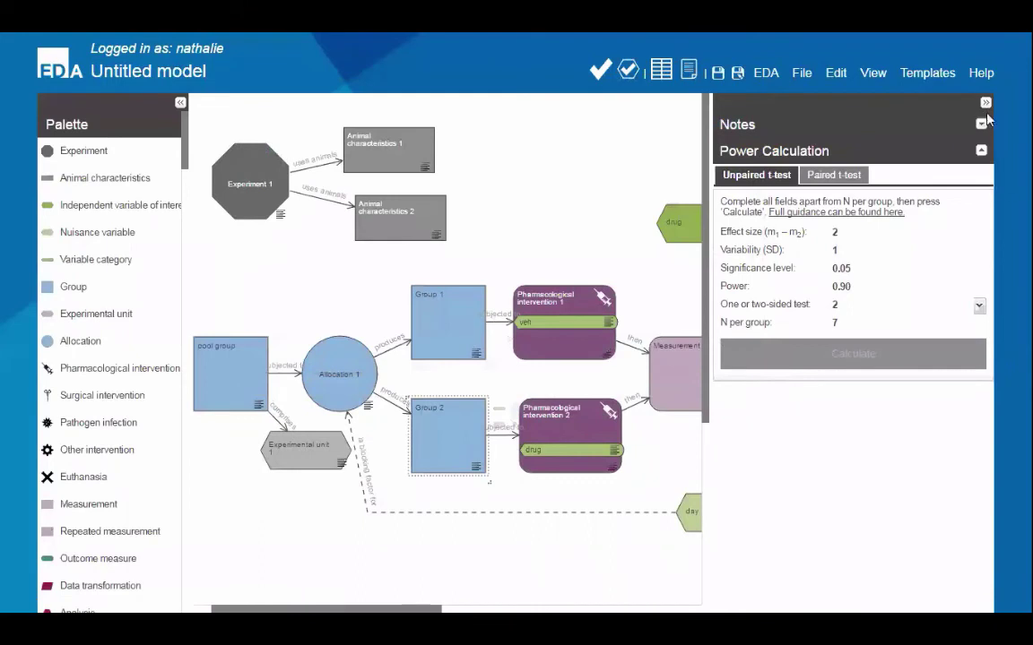
left_click(985, 104)
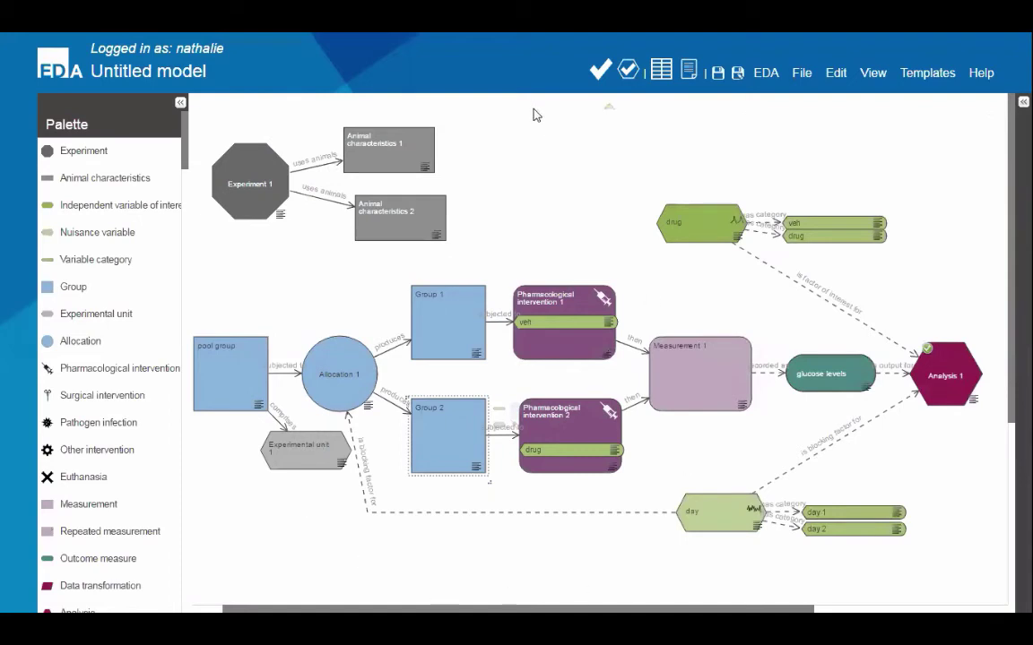
left_click(662, 71)
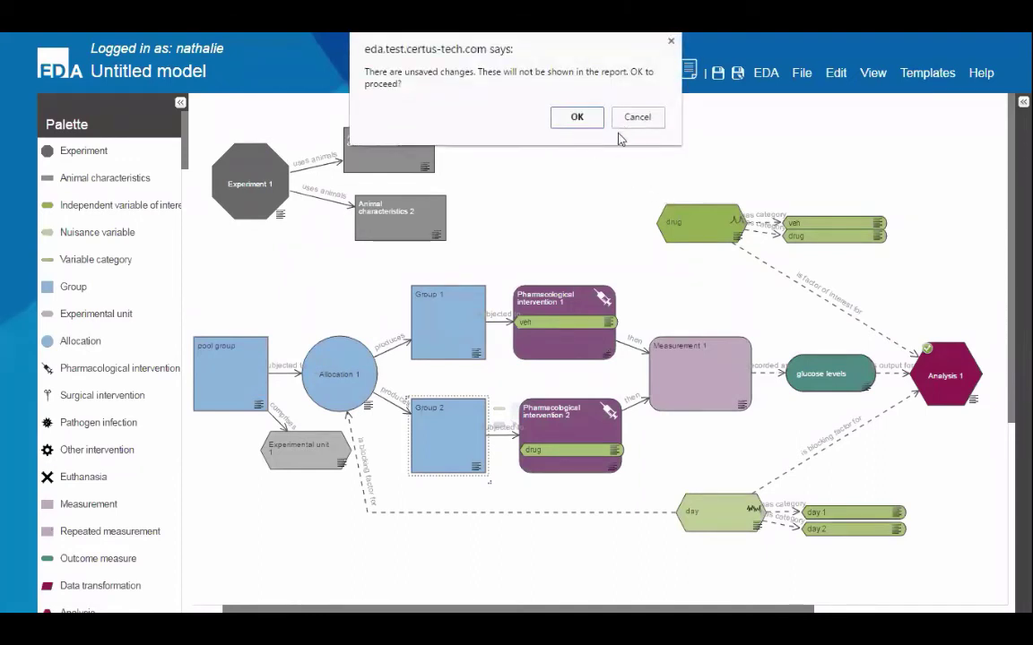
left_click(577, 118)
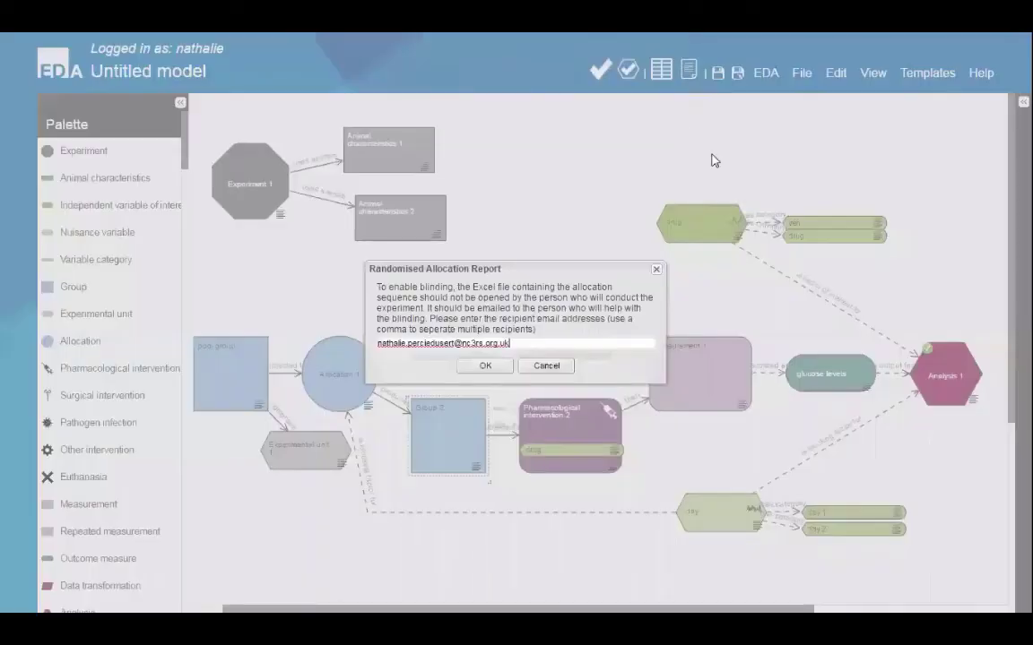
left_click(547, 366)
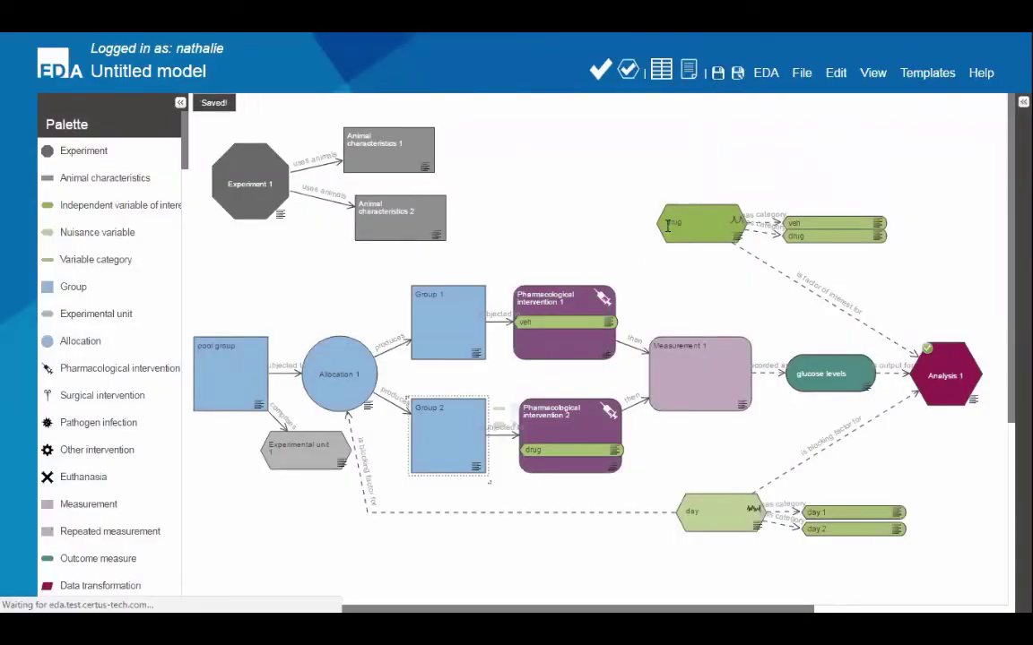
Step: Rename the model as "COS demo" and save it
left_click(155, 70)
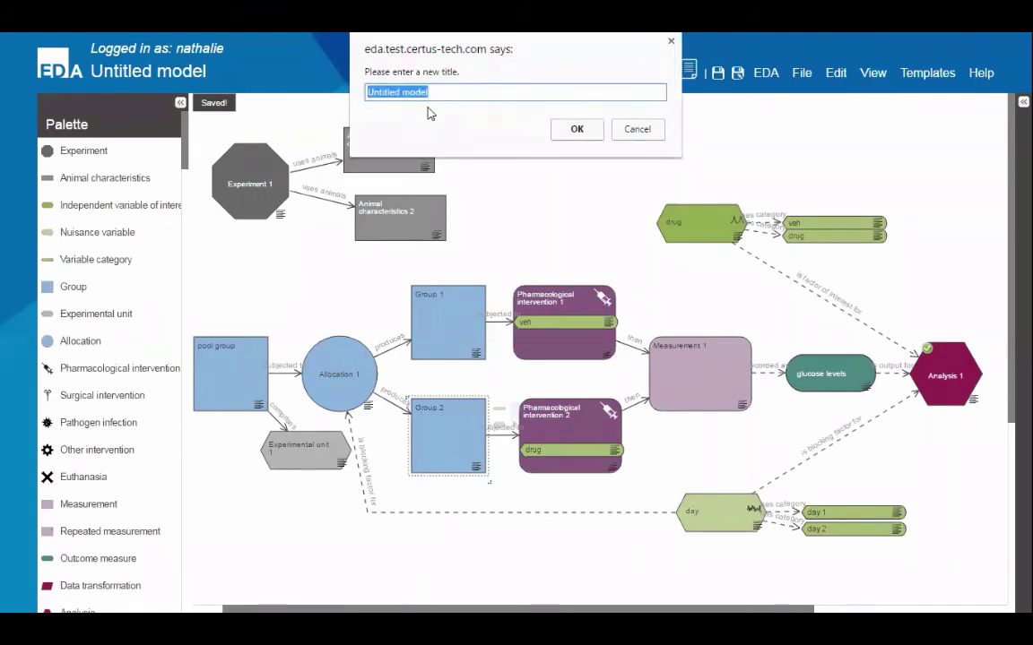
type("cis")
key("BackSpace")
key("BackSpace")
key("BackSpace")
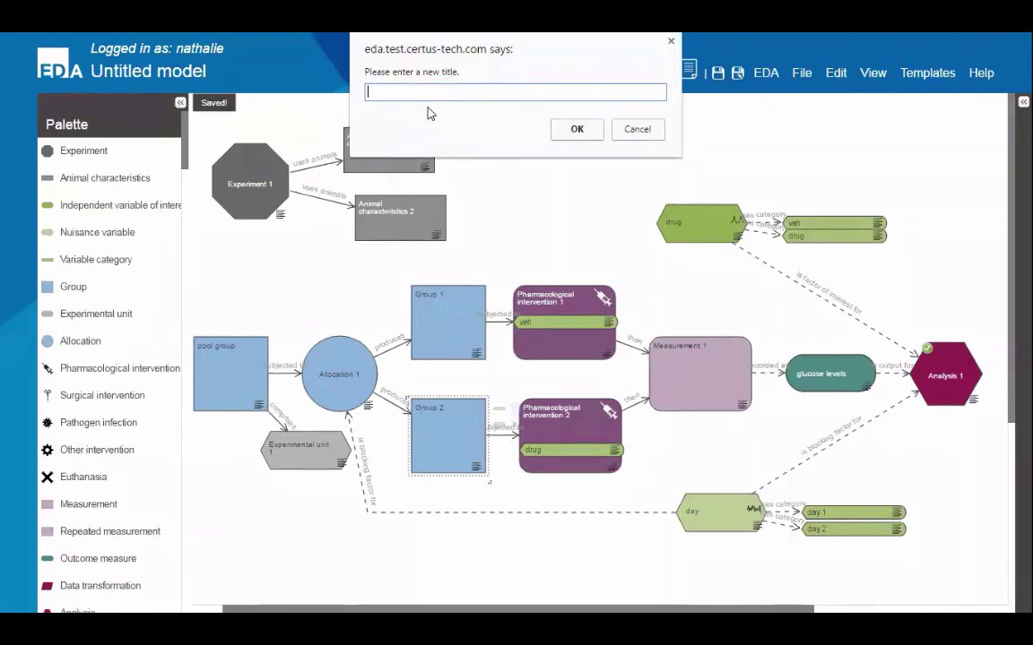
type("COS")
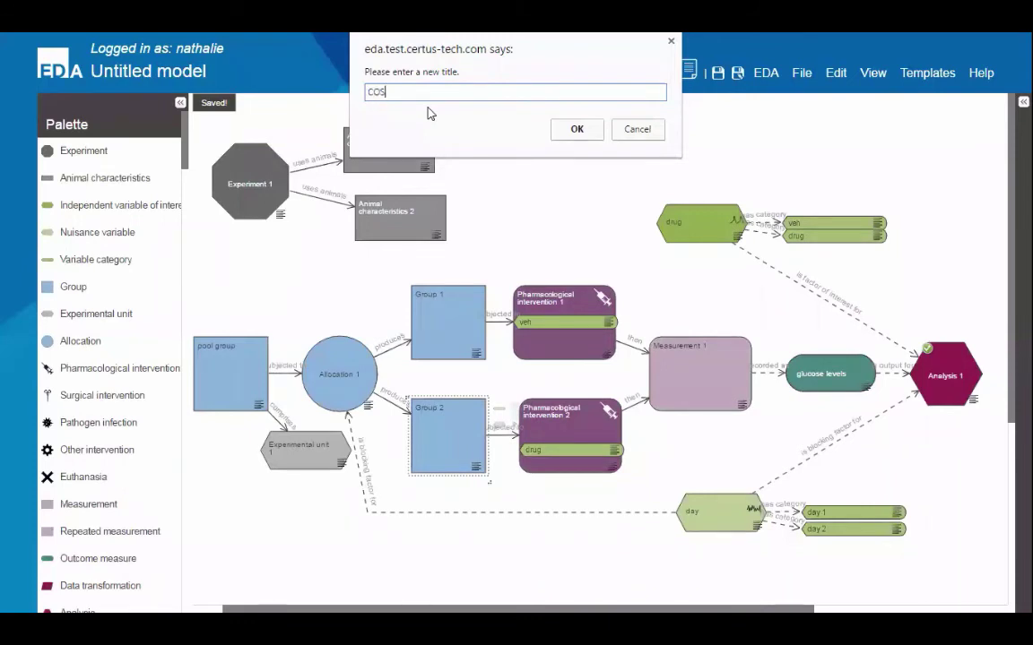
type(" demo")
left_click(562, 131)
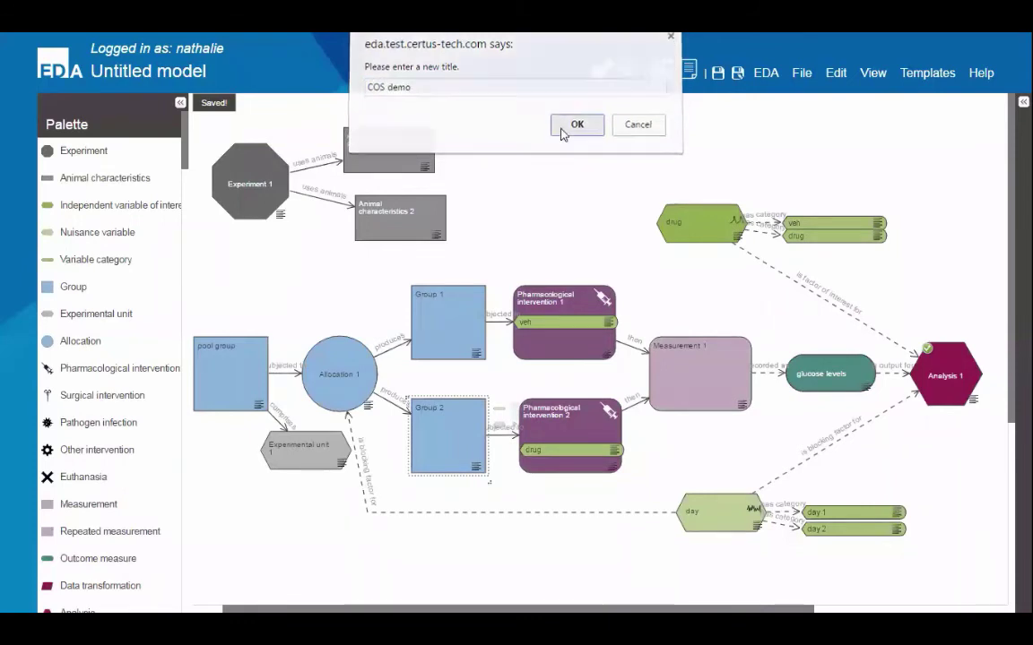
left_click(717, 75)
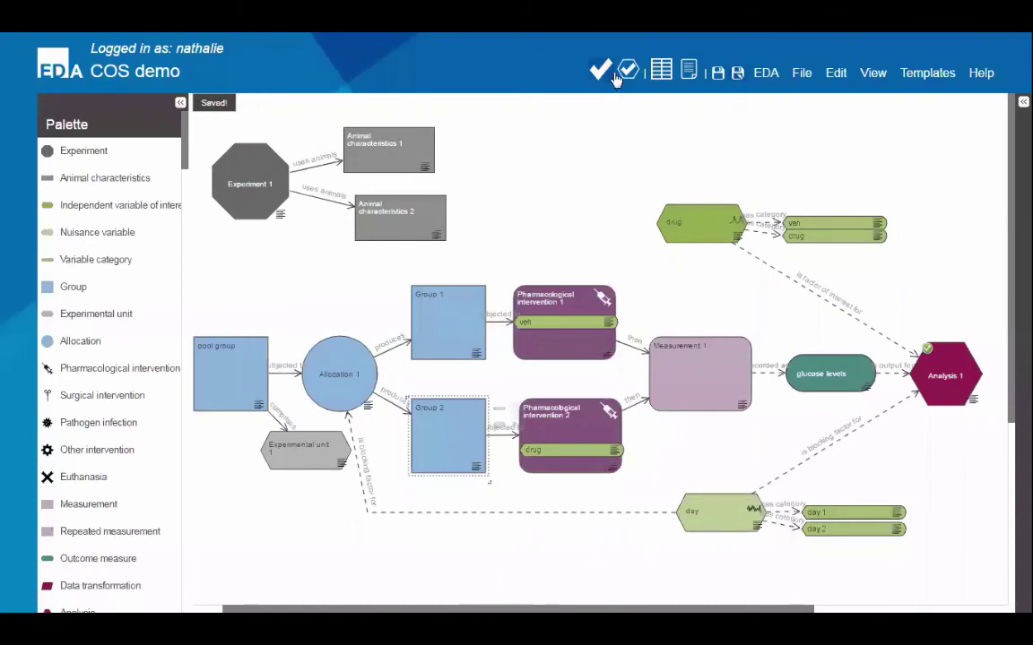
Step: Generate the randomised allocation report and send it to the prefilled recipient e-mail address
left_click(660, 72)
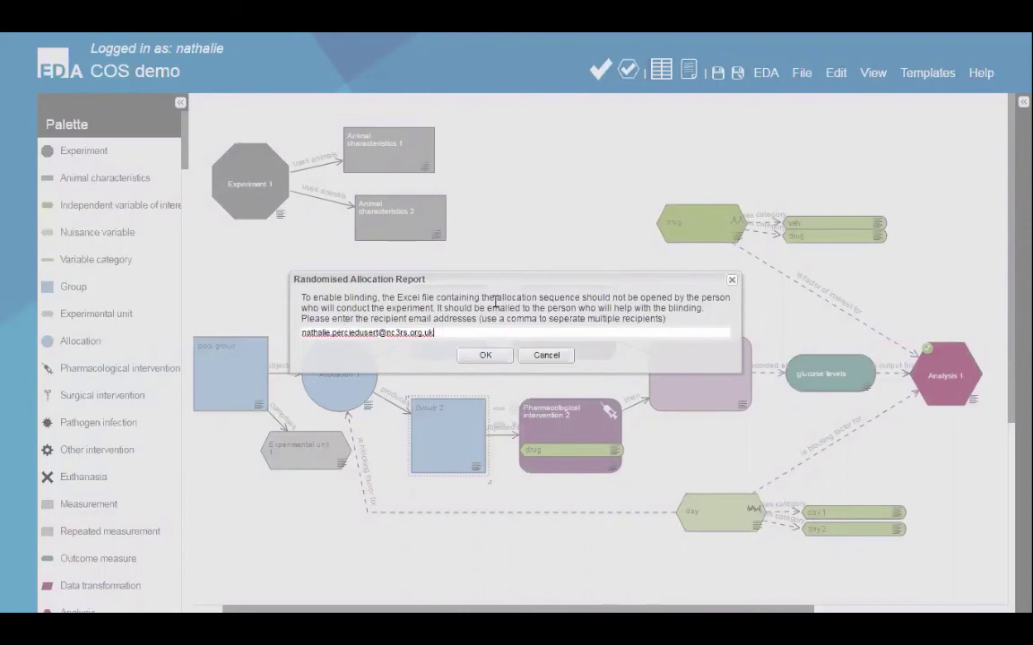
left_click(485, 355)
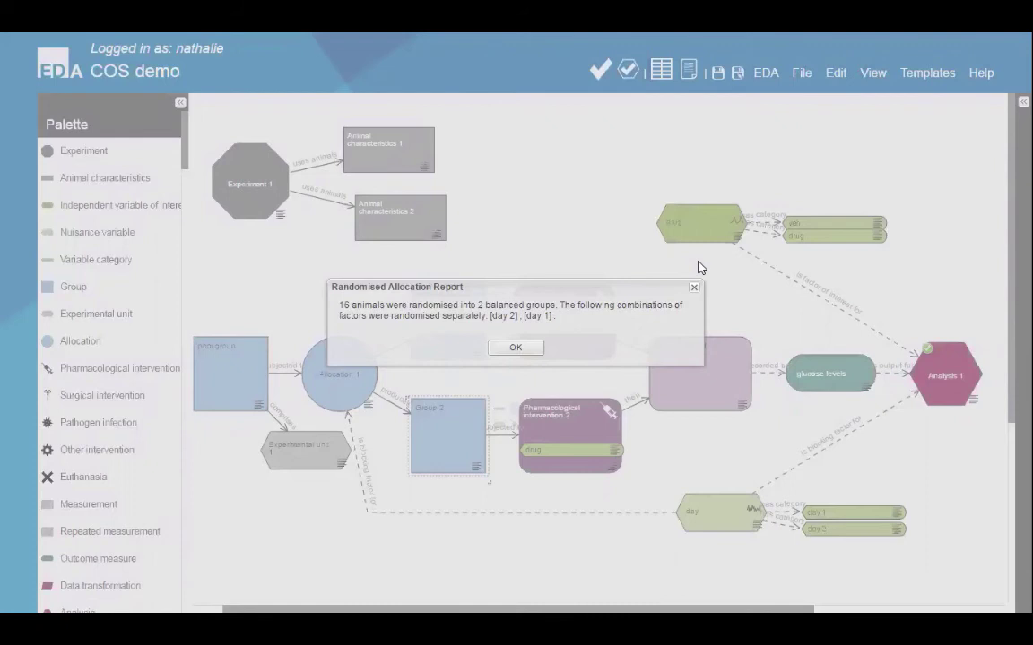
left_click(517, 348)
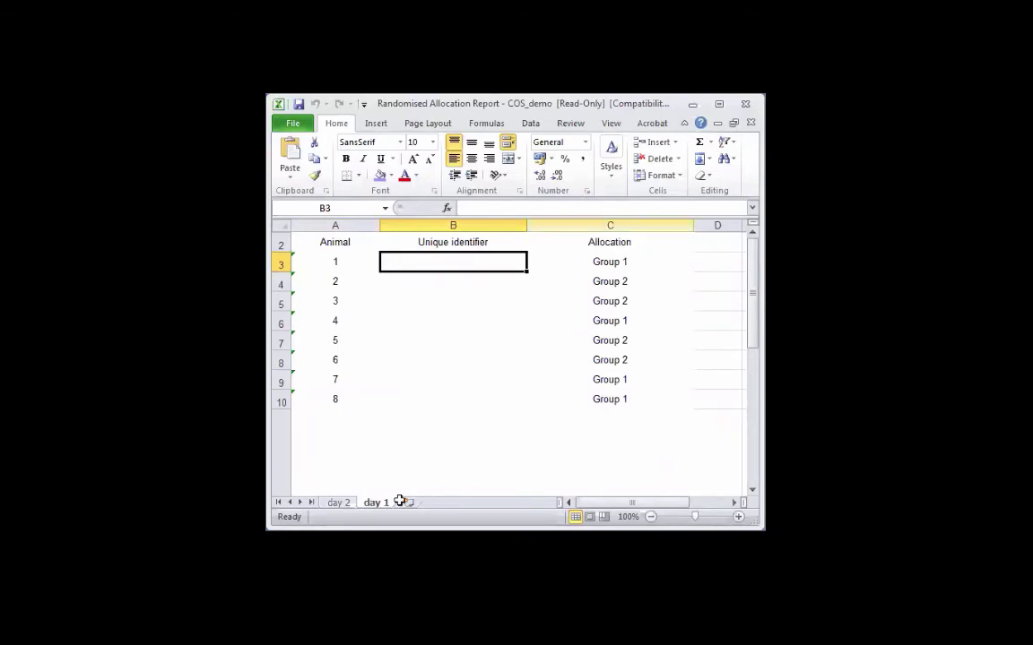
Step: Examine the group allocations on the day 2 and day 1 sheets of the COS_demo Randomised Allocation Report in Excel
left_click(339, 504)
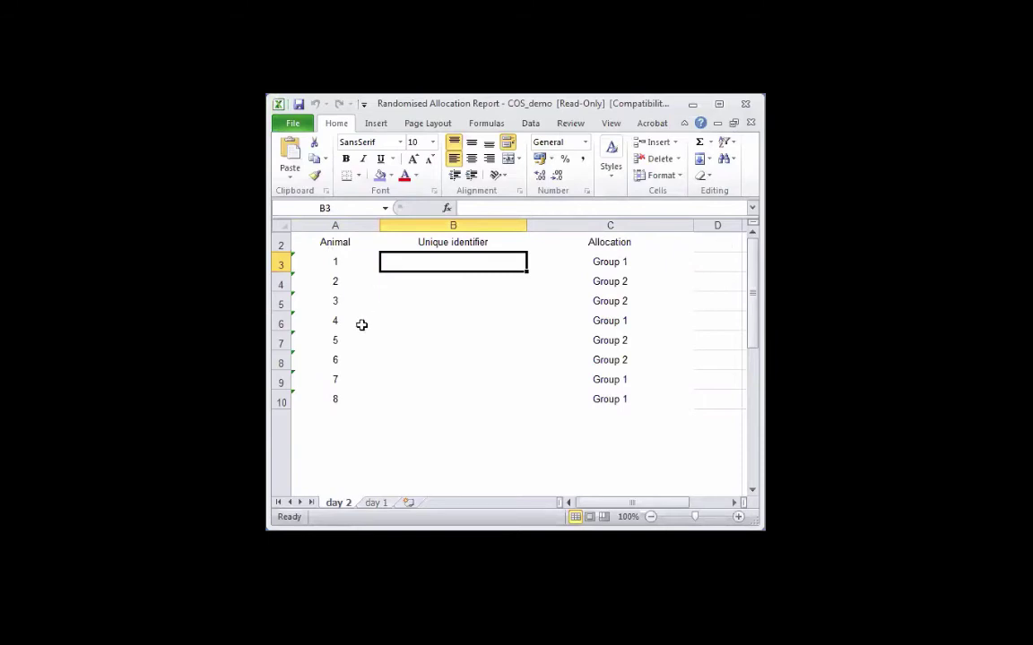
left_click(375, 503)
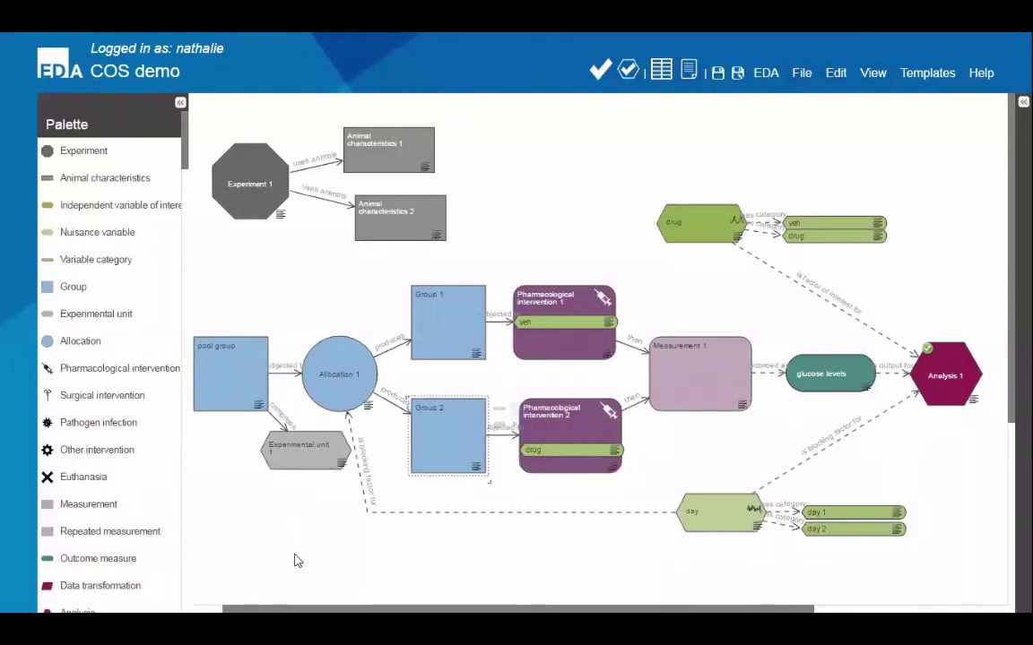
left_click(689, 69)
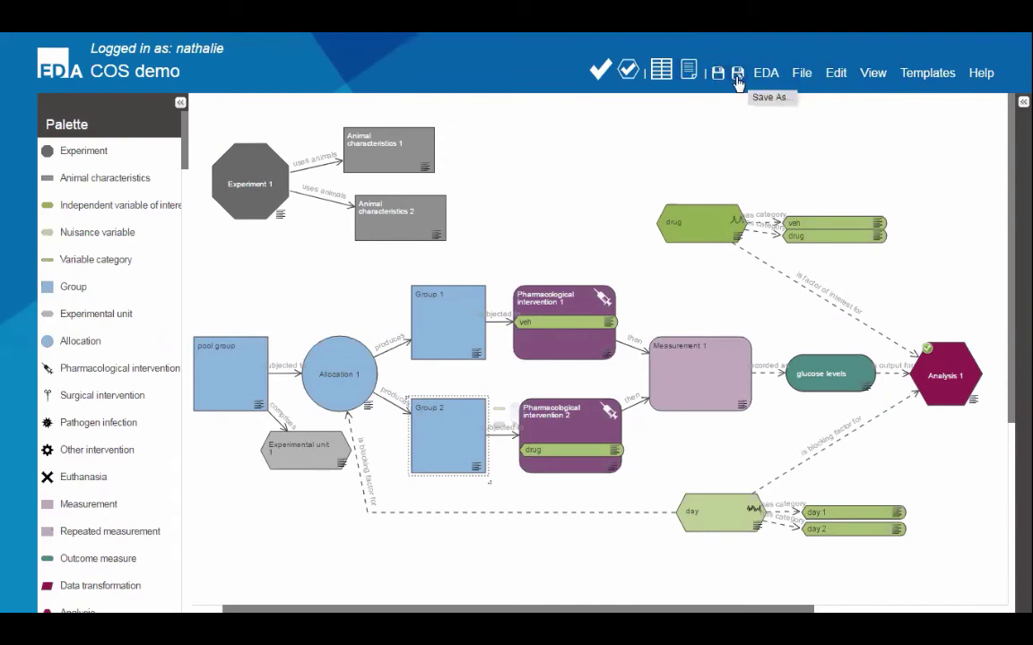
left_click(779, 76)
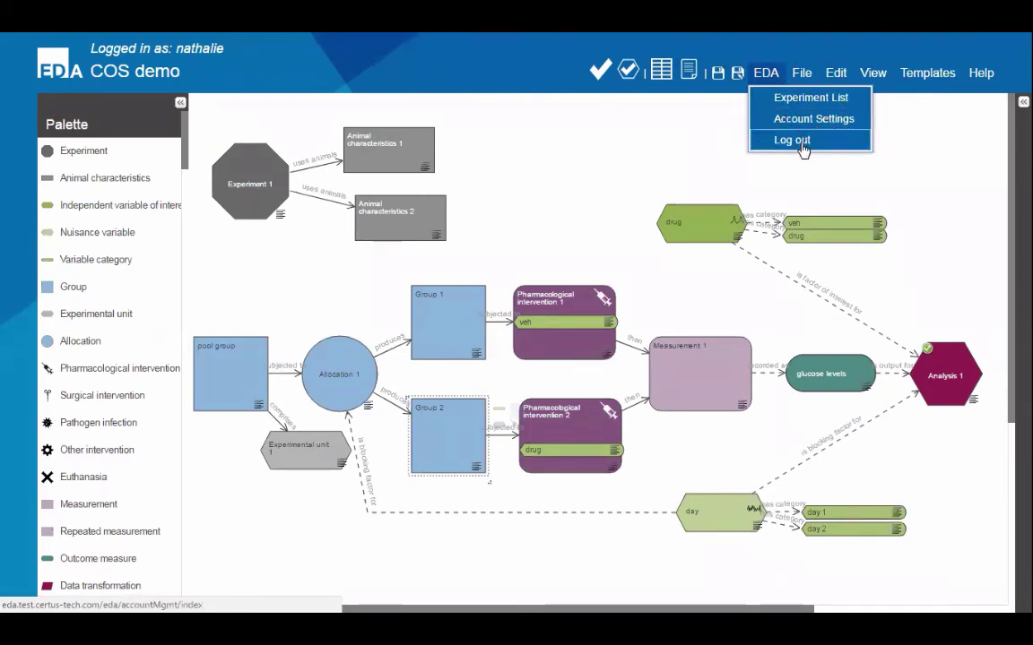
left_click(803, 77)
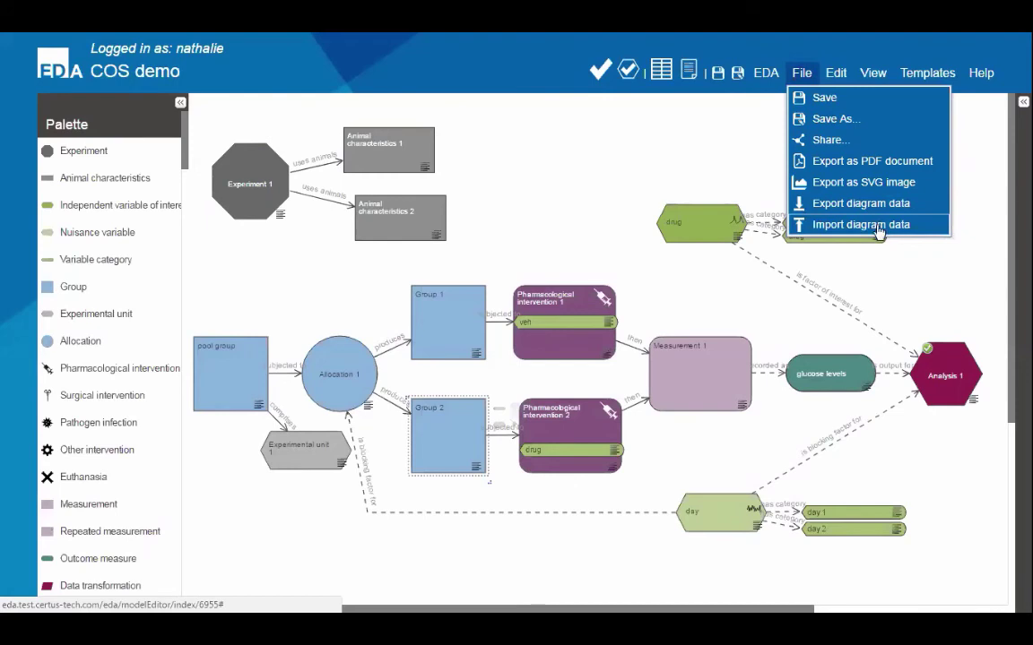
Step: Clear the critique prompts from the diagram
left_click(836, 75)
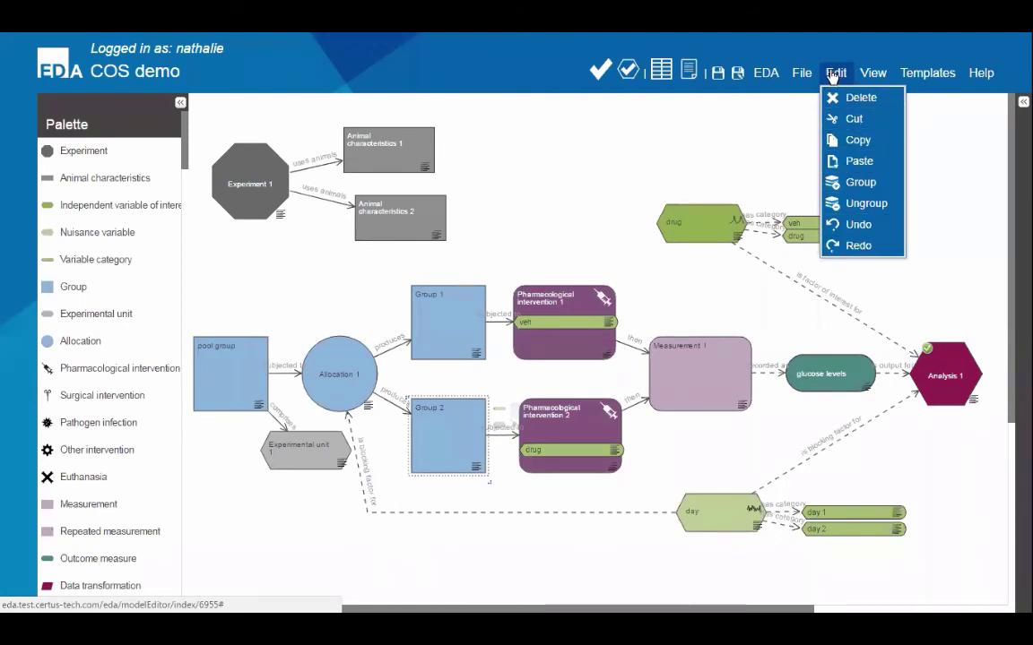
left_click(881, 77)
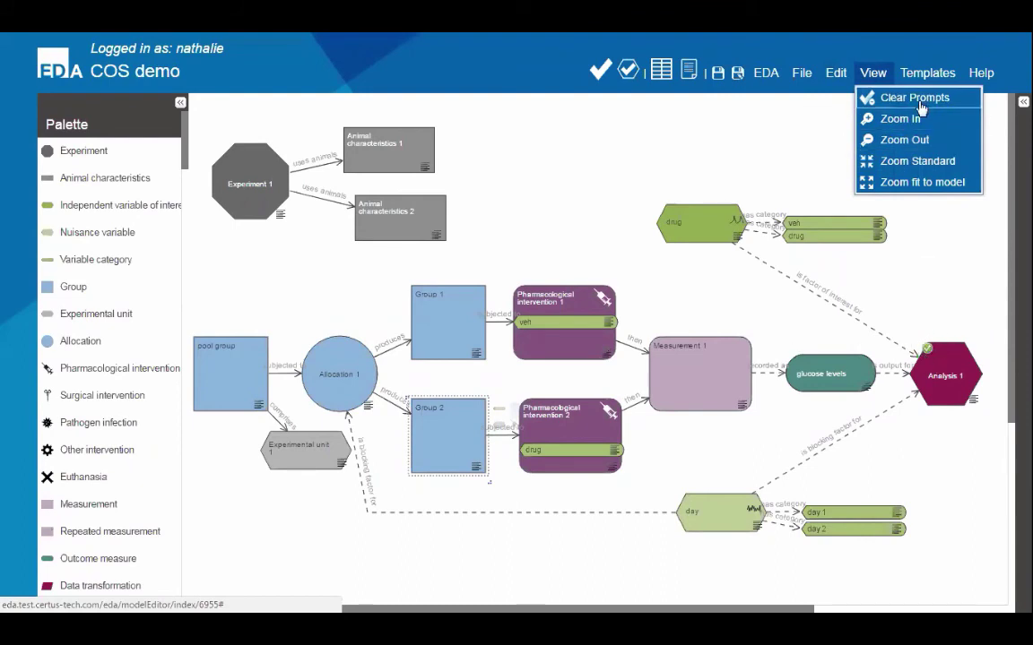
left_click(893, 98)
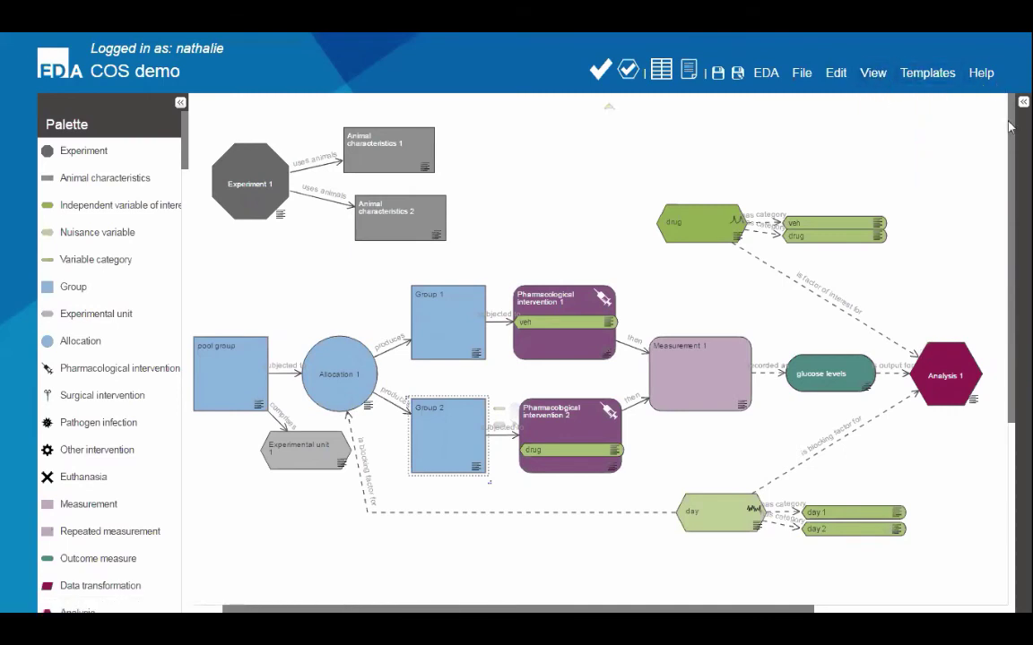
left_click(294, 194)
Step: Add a second outcome measure linked from Measurement 1, place it below glucose levels and name it "activity"
left_click(719, 387)
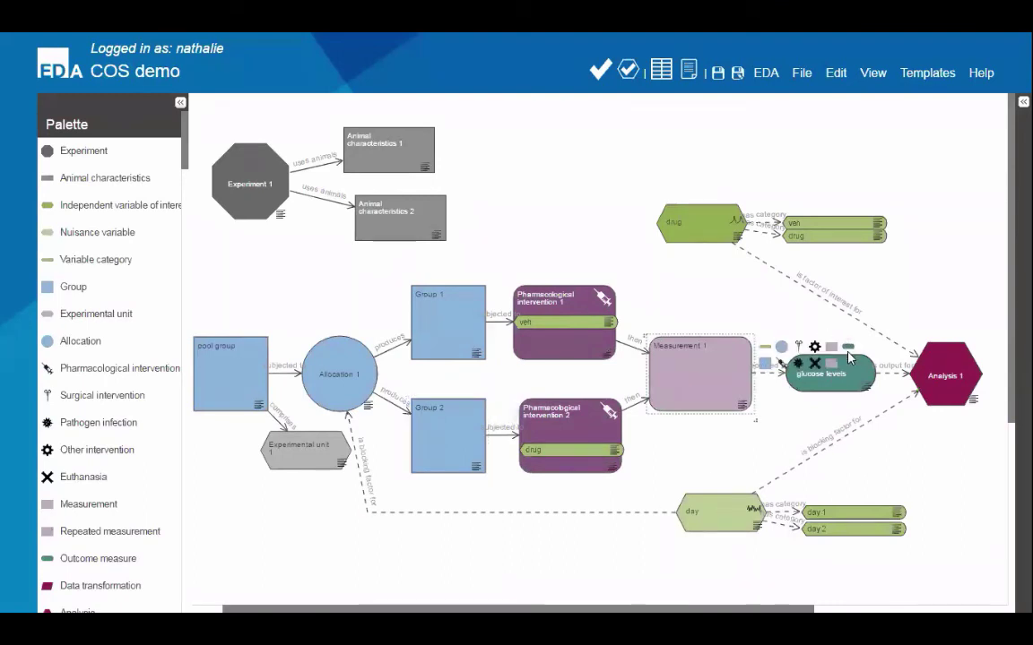
left_click(849, 348)
left_click_drag(843, 363, 835, 451)
double_click(834, 451)
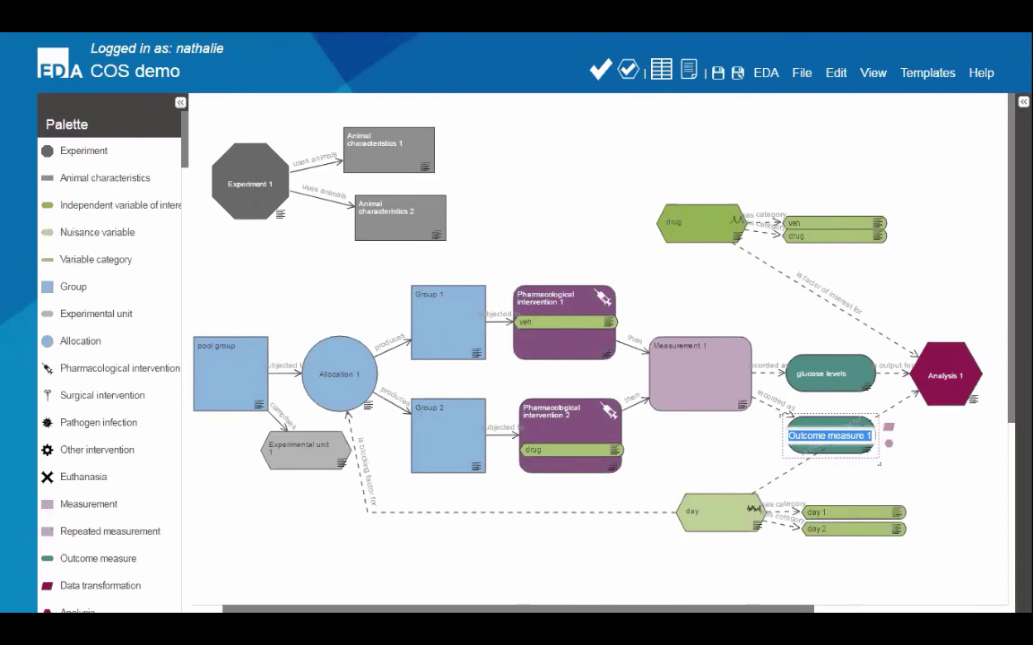
type("acti")
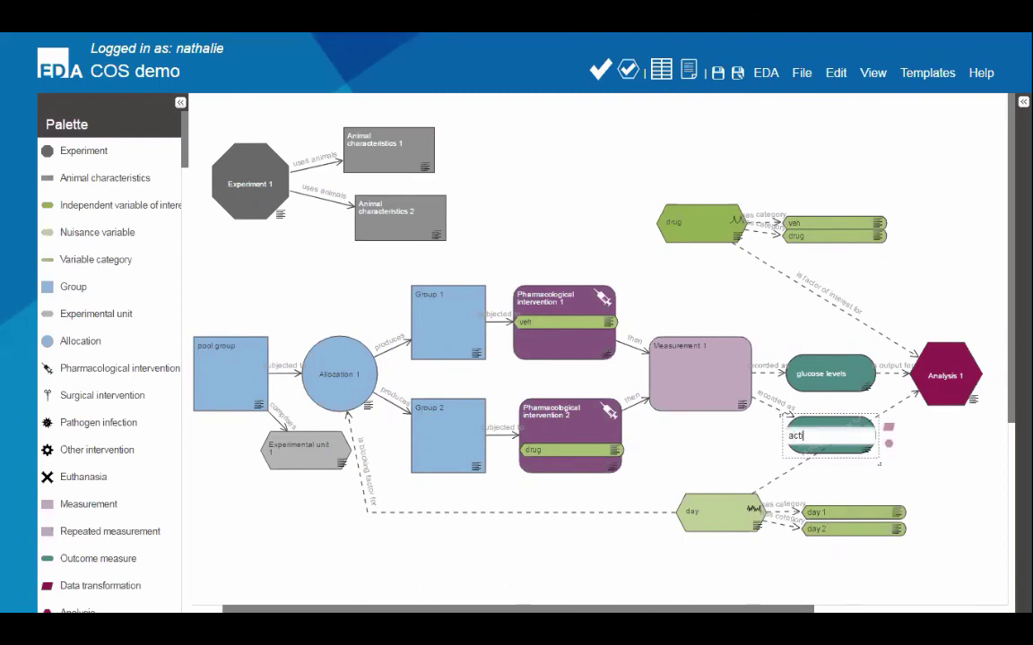
type("vity")
key("Return")
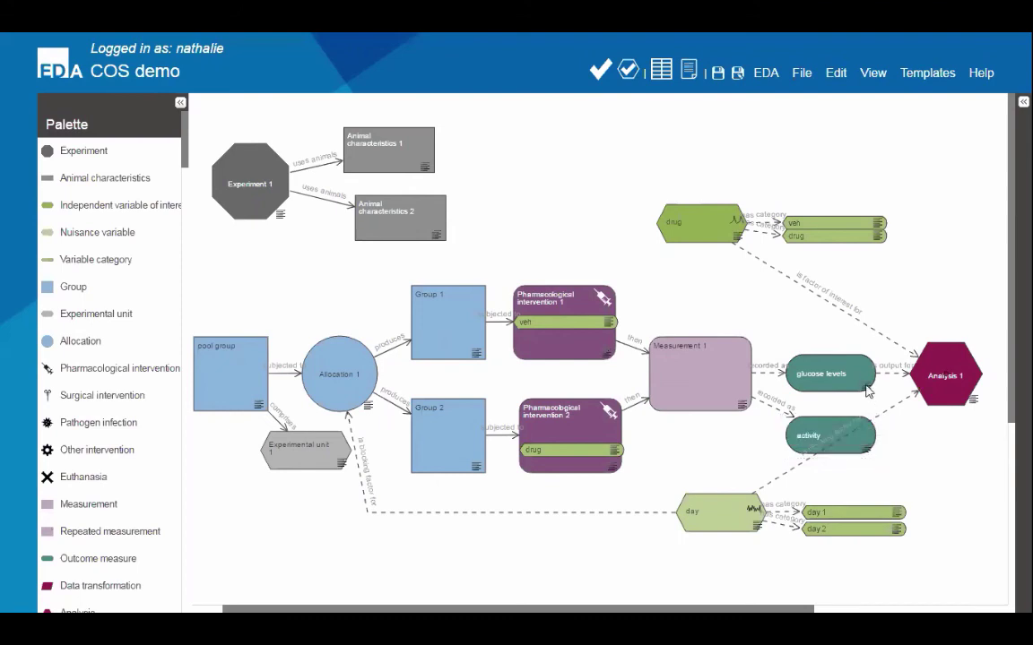
Step: Mark glucose levels as the primary outcome measure by setting that property to yes
double_click(866, 389)
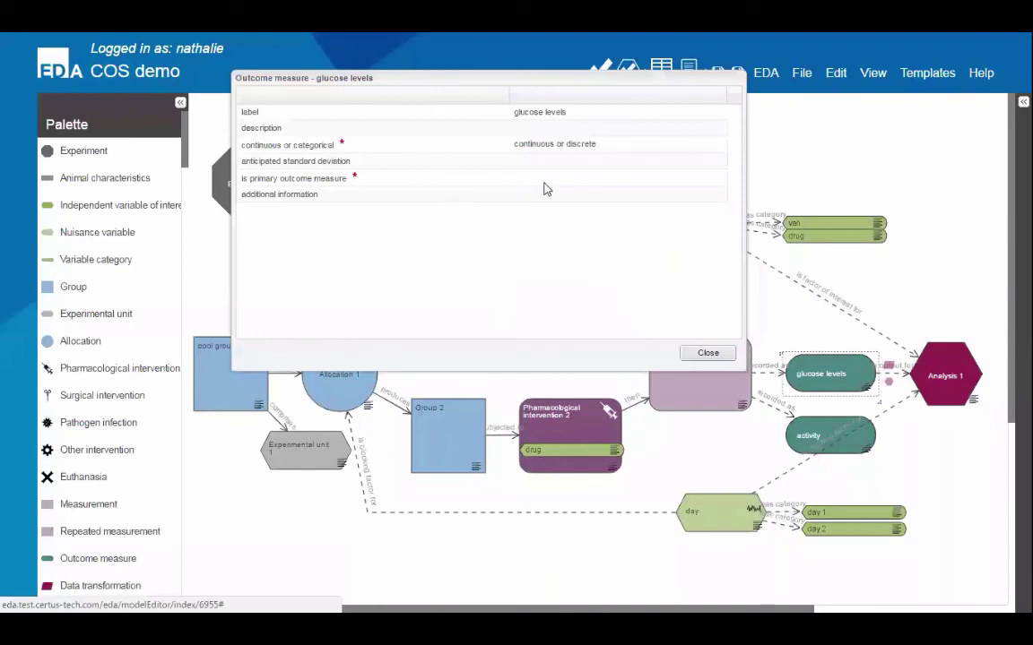
left_click(619, 178)
left_click(719, 179)
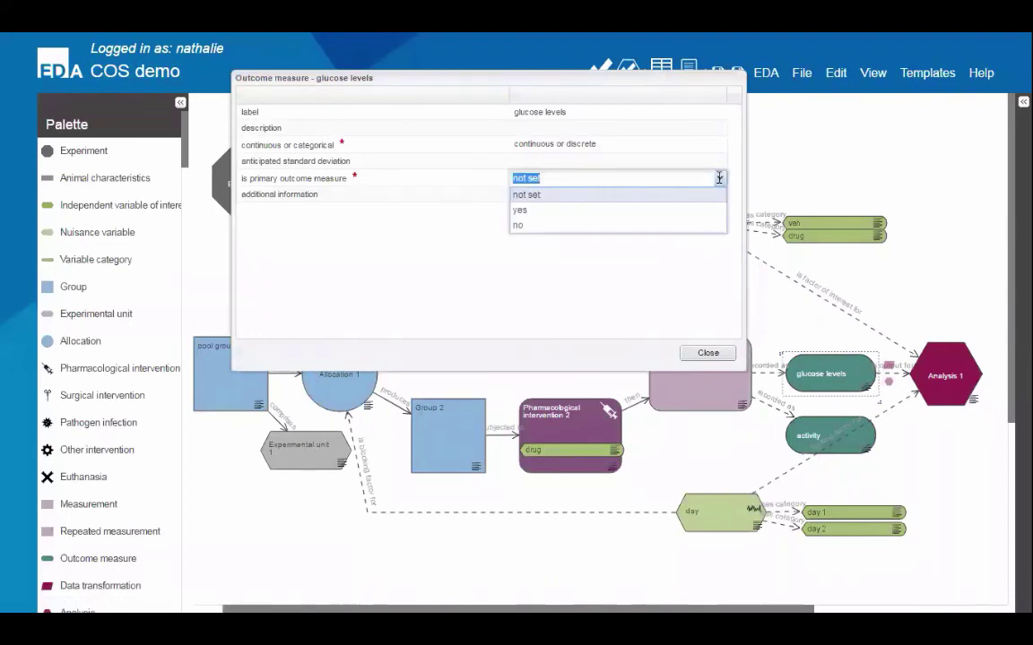
left_click(538, 210)
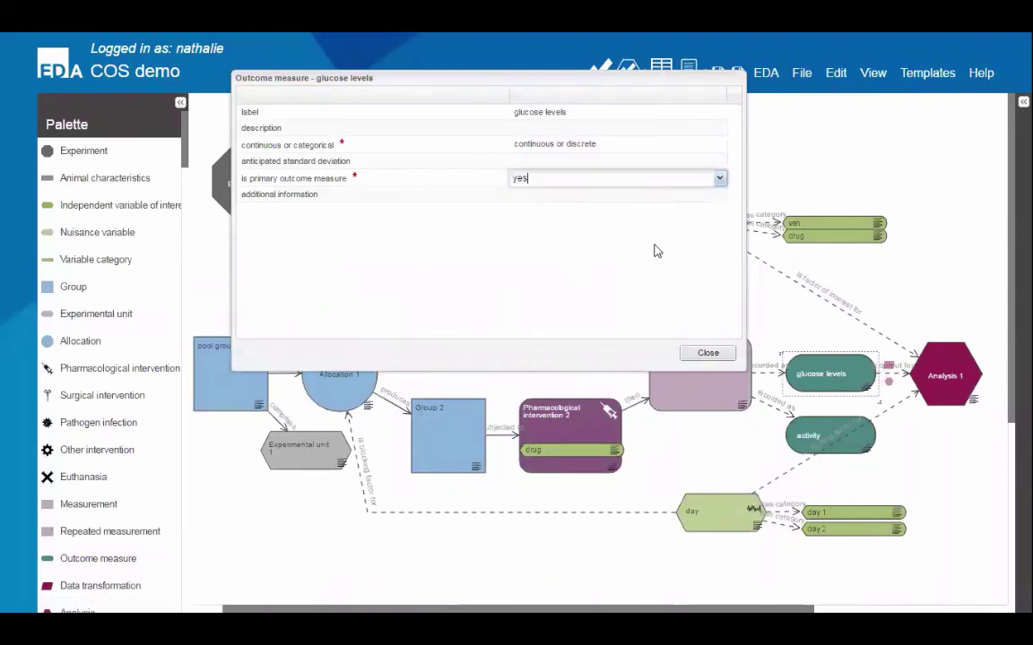
left_click(708, 353)
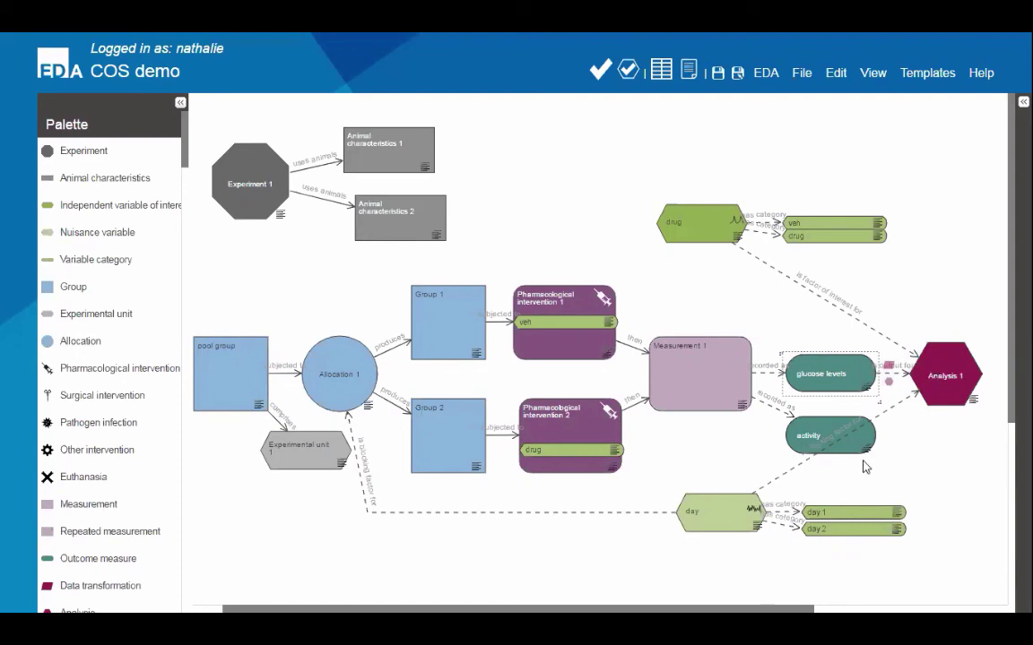
Step: Add a second analysis node fed by the activity outcome measure and link the drug variable to it as factor of interest
left_click_drag(888, 428, 946, 437)
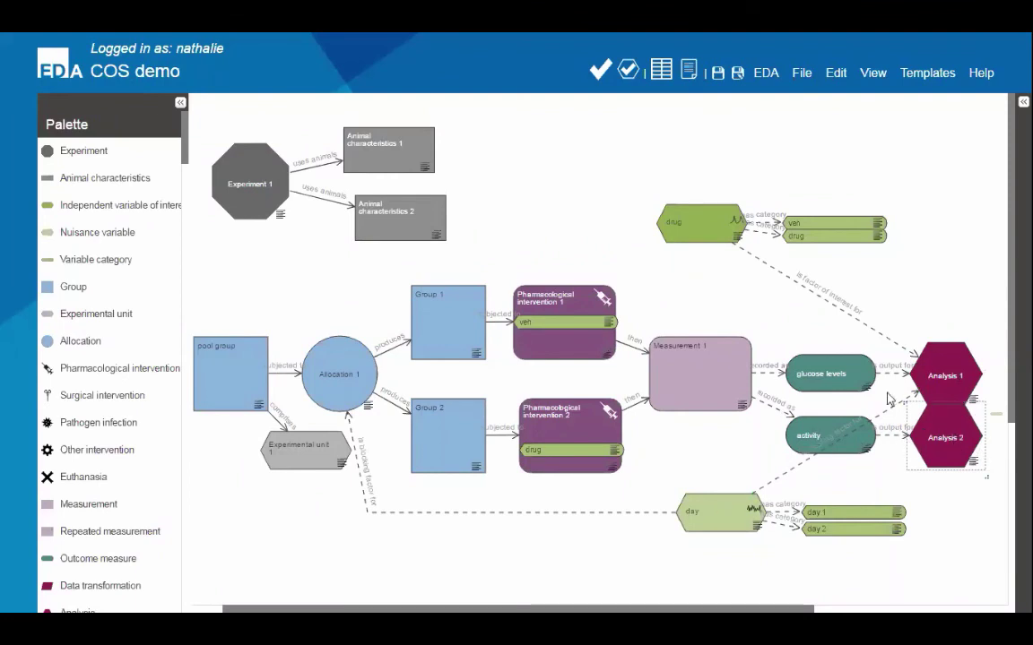
left_click(695, 224)
left_click_drag(695, 224, 685, 214)
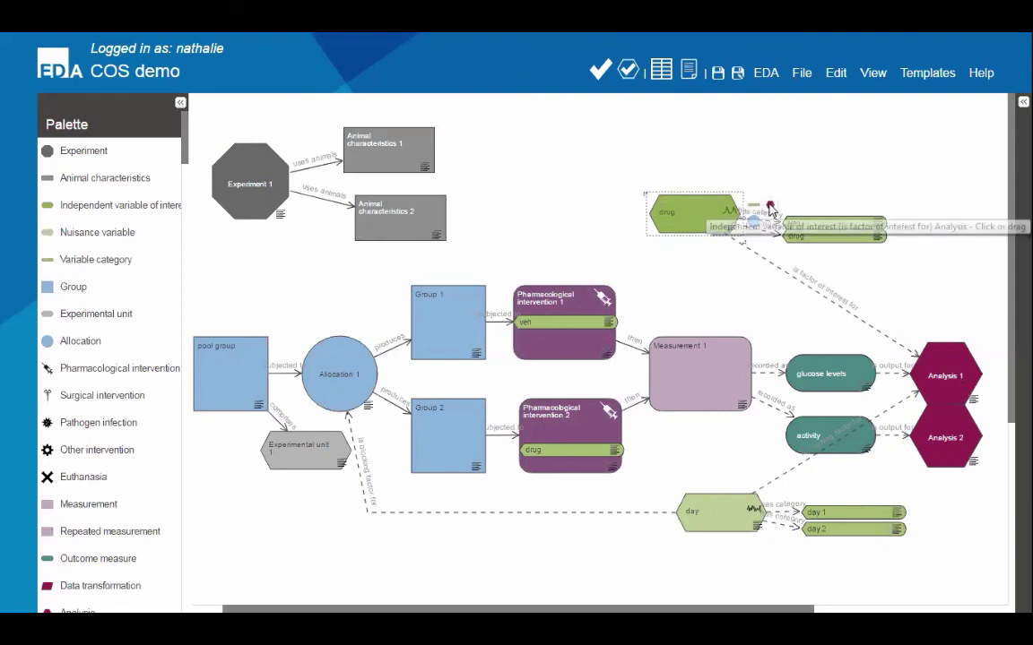
left_click_drag(770, 208, 971, 460)
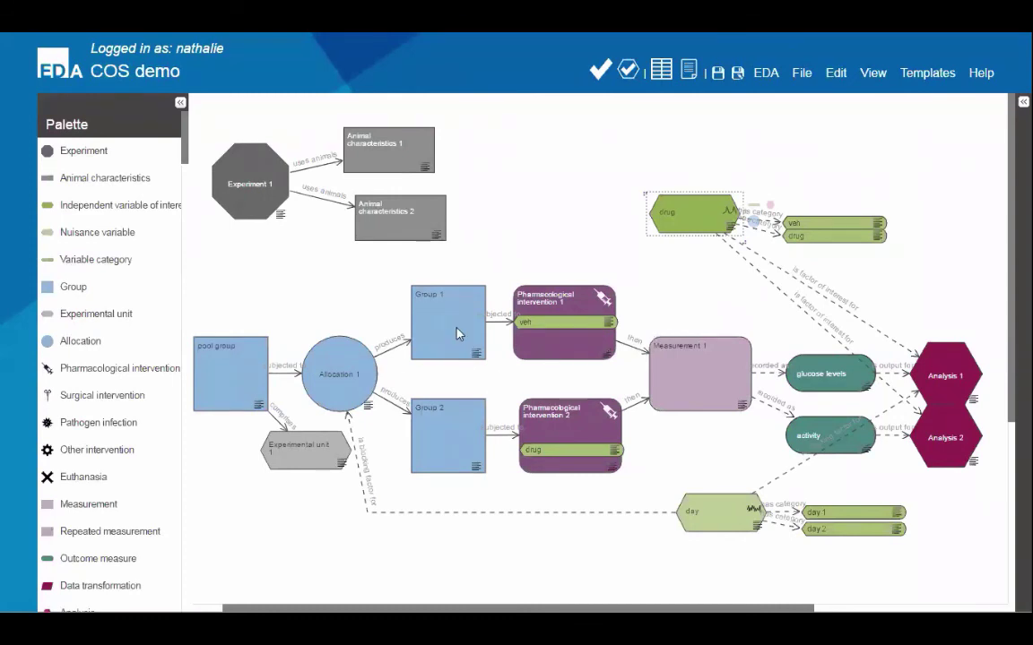
left_click(870, 154)
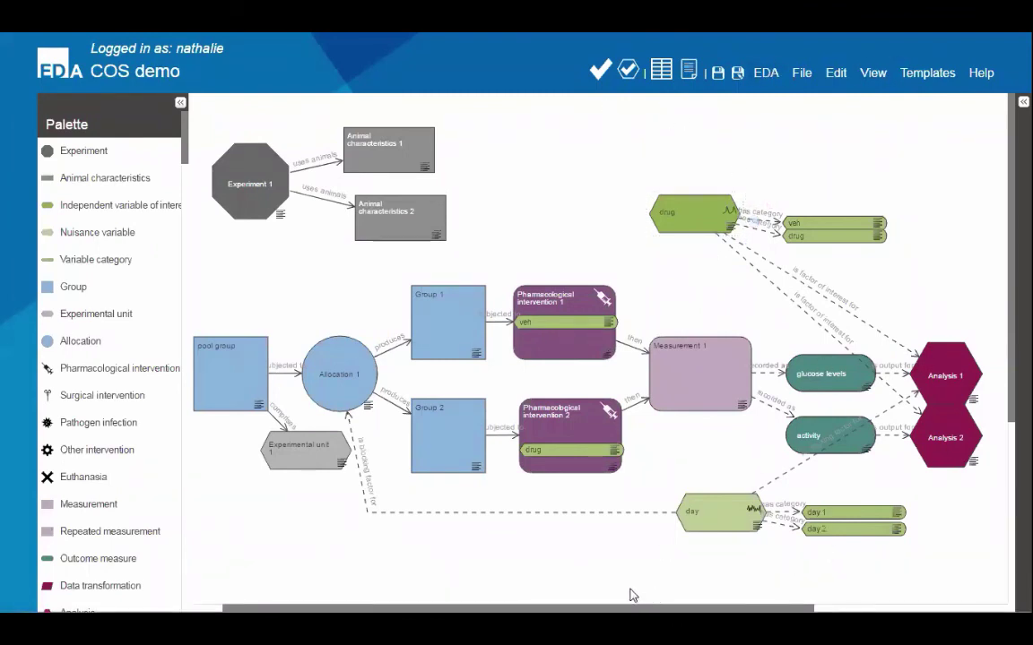
Step: Spread out the diagram by shifting the variables, outcomes and analyses away from Measurement 1, with activity repositioned below it and glucose levels beside it
left_click_drag(632, 609, 798, 608)
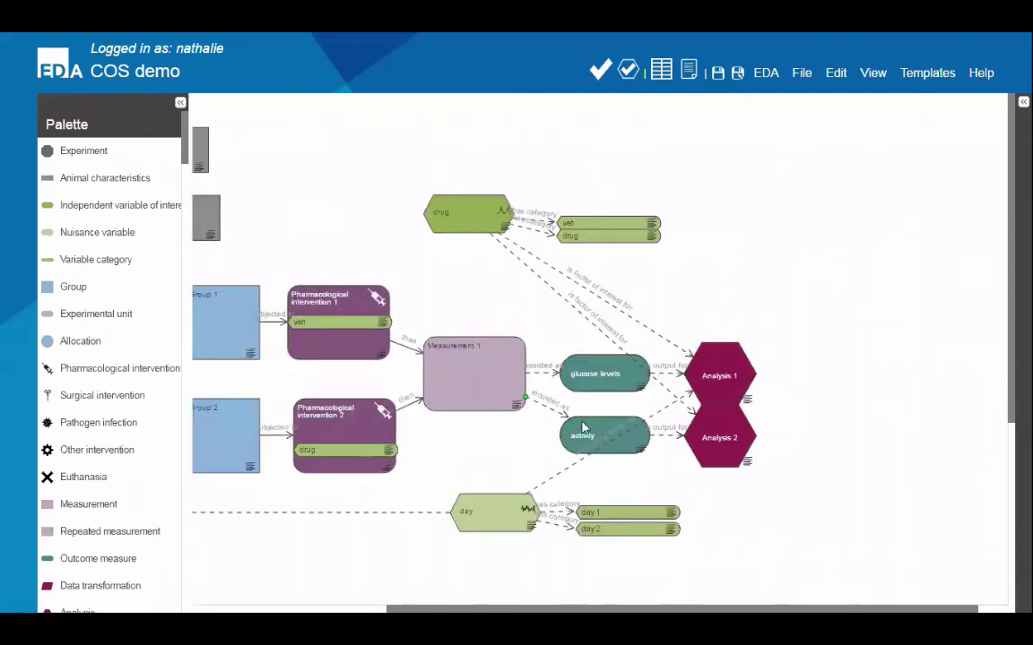
left_click_drag(425, 164, 861, 593)
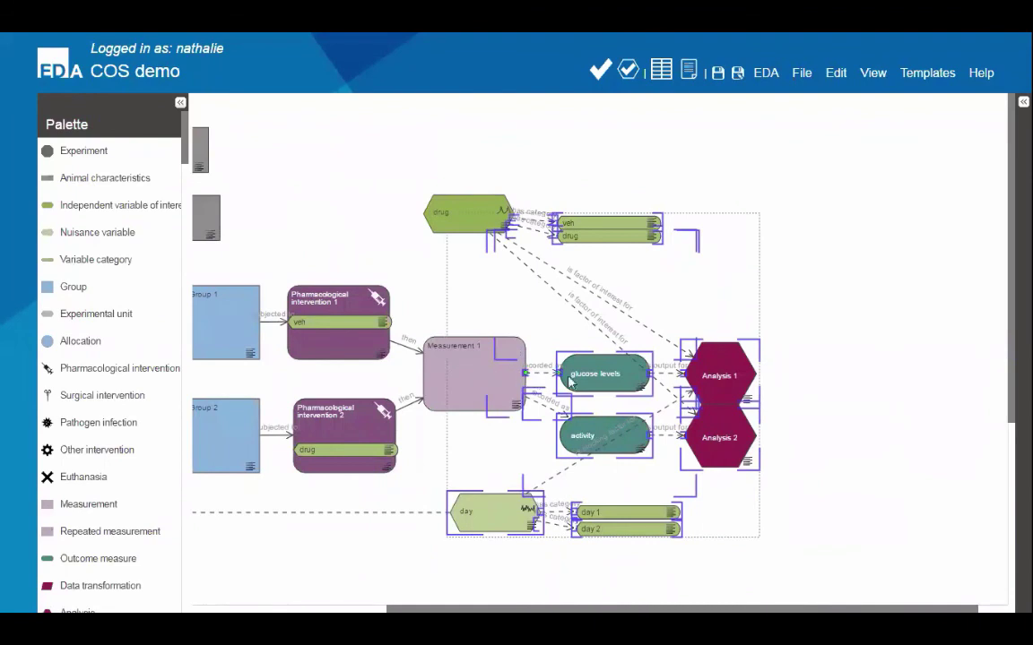
left_click_drag(518, 346, 839, 376)
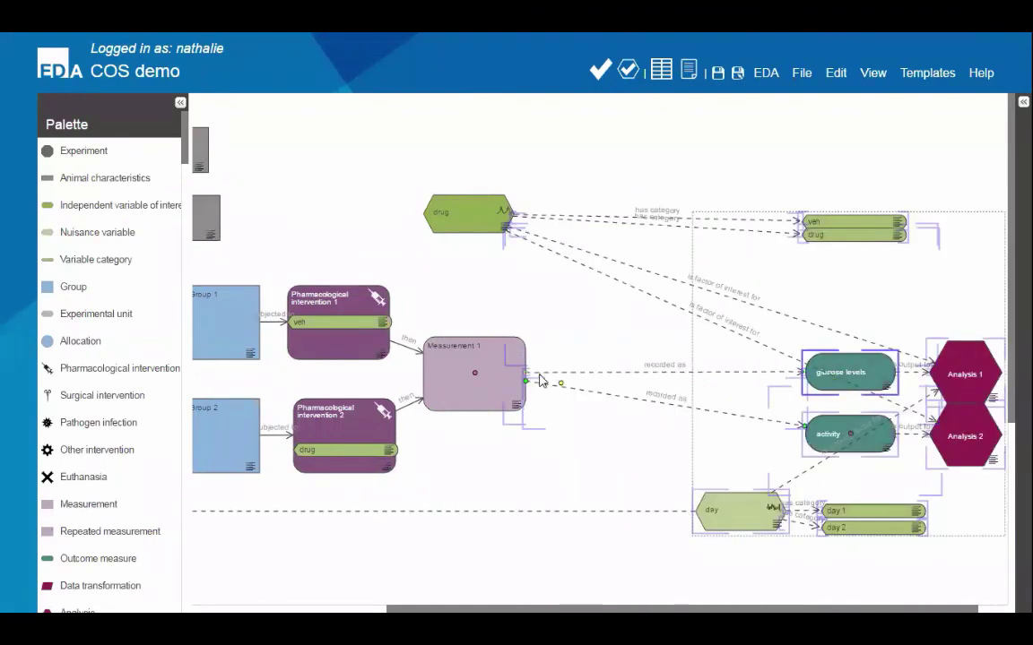
left_click_drag(822, 430, 612, 465)
left_click_drag(816, 383, 705, 433)
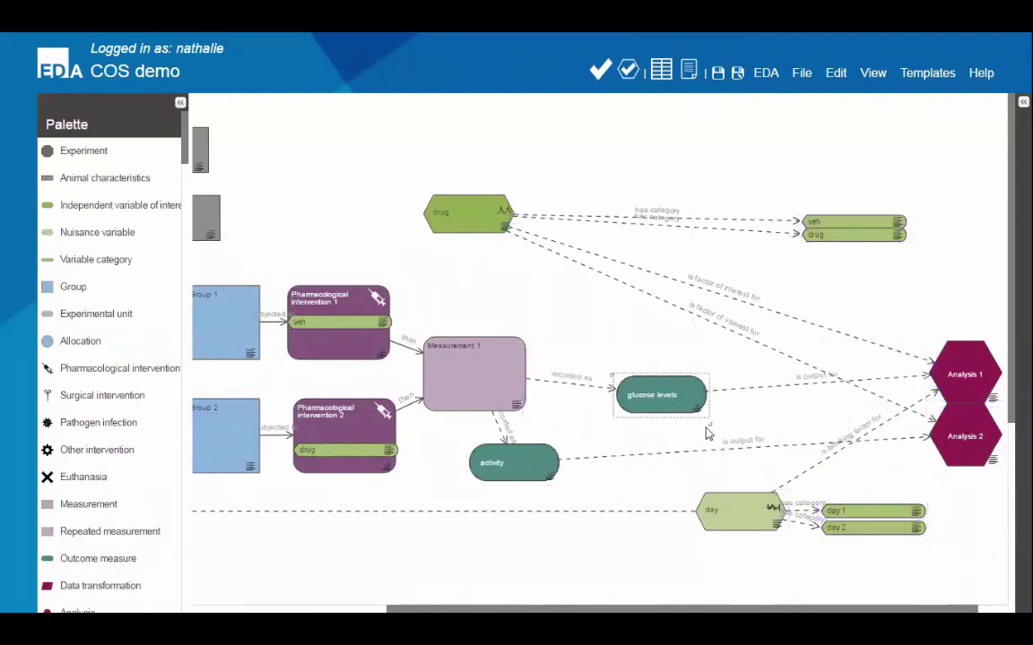
Step: Delete the Measurement 1 node and the two "then" links leading to it from the pharmacological interventions
left_click(467, 353)
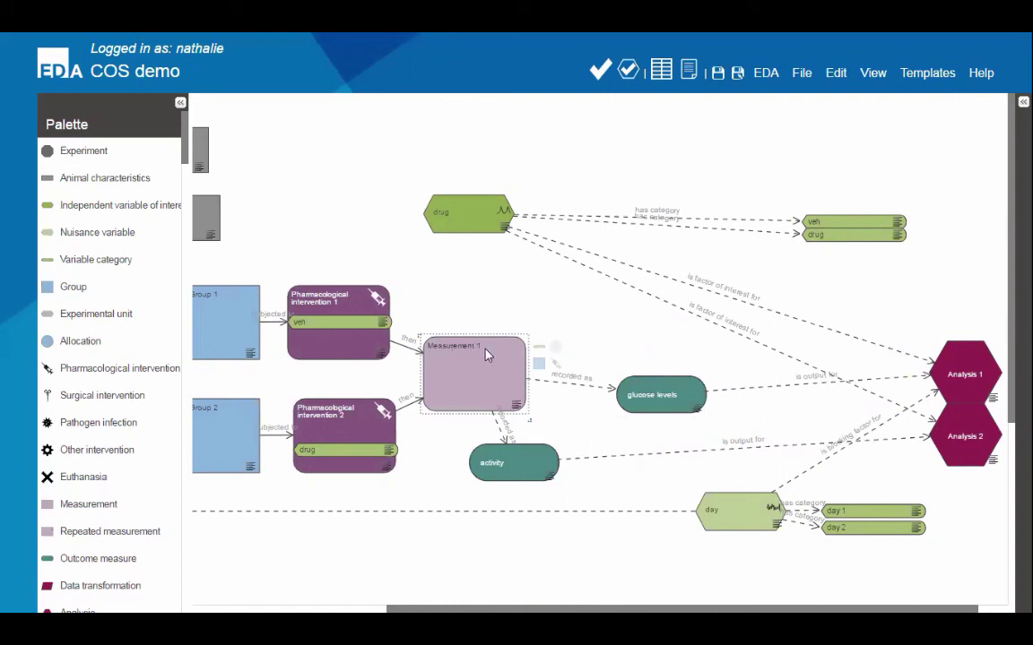
left_click(548, 343)
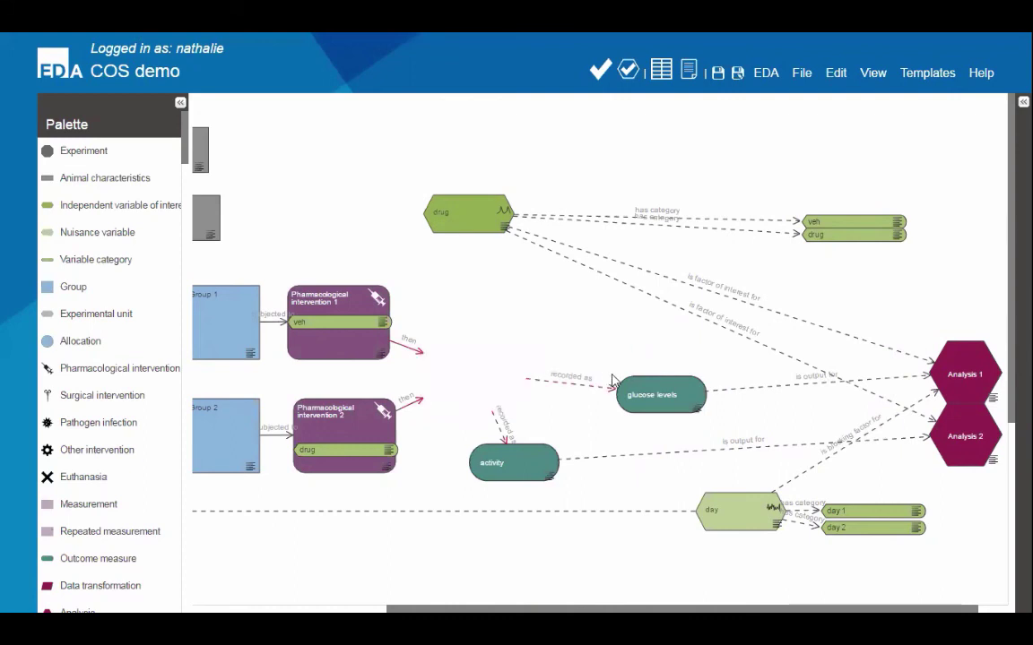
left_click(411, 348)
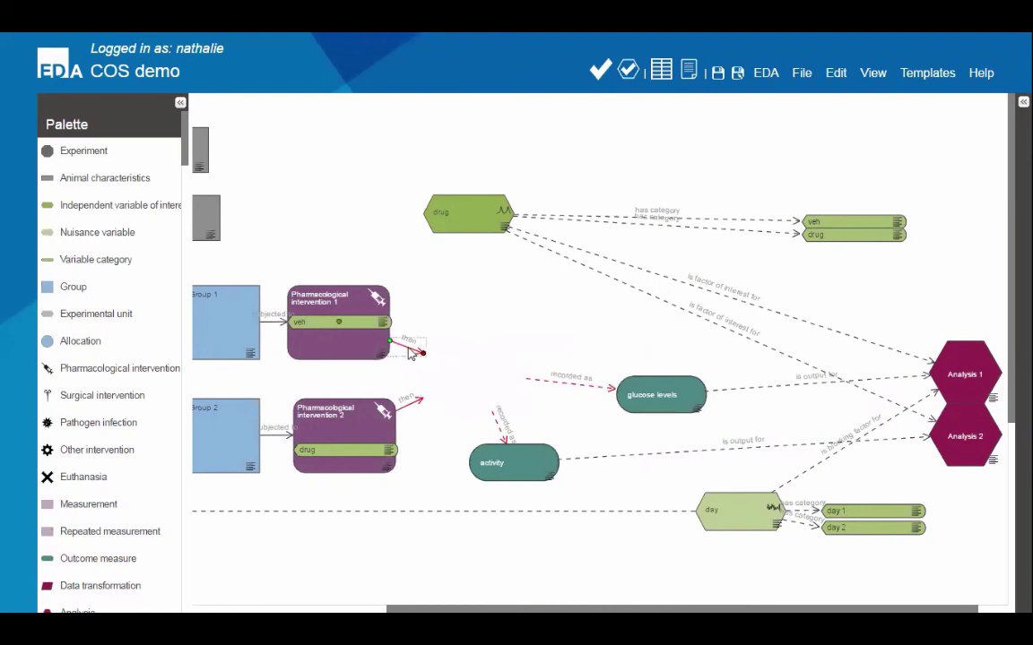
left_click(363, 319)
left_click(410, 403)
key("Delete")
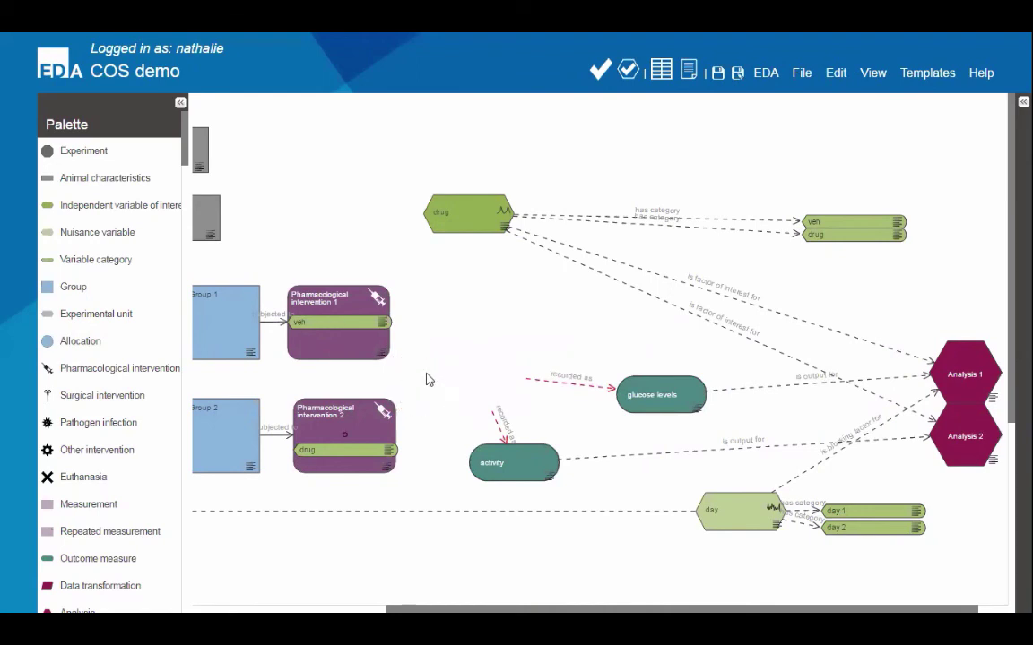
Step: Add a repeated measurement node after Pharmacological intervention 1 and view its properties, including the number of repeats
left_click(359, 283)
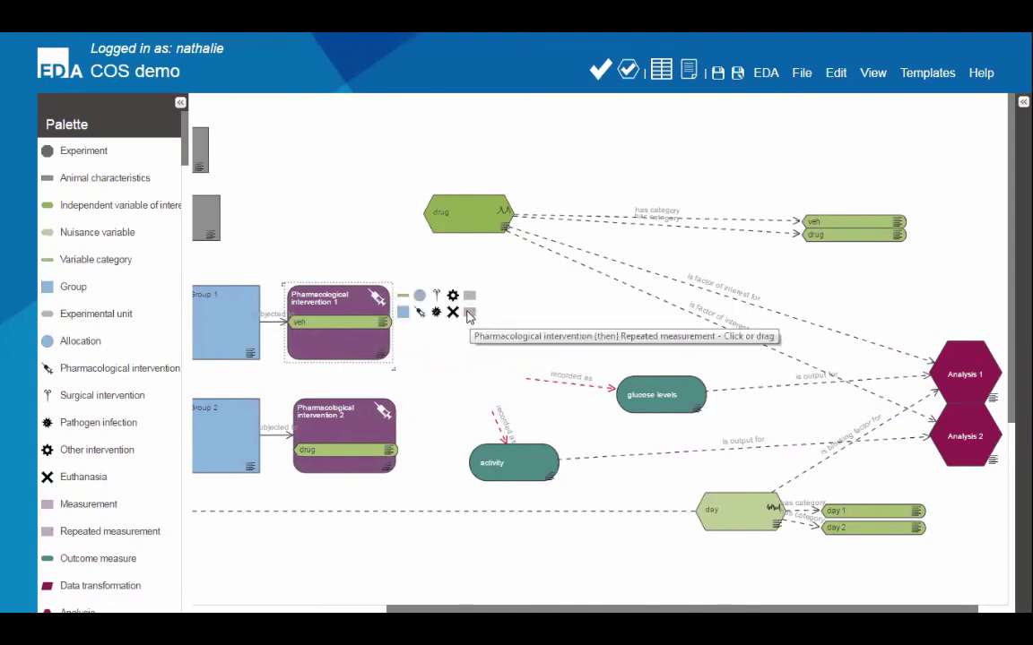
left_click(468, 315)
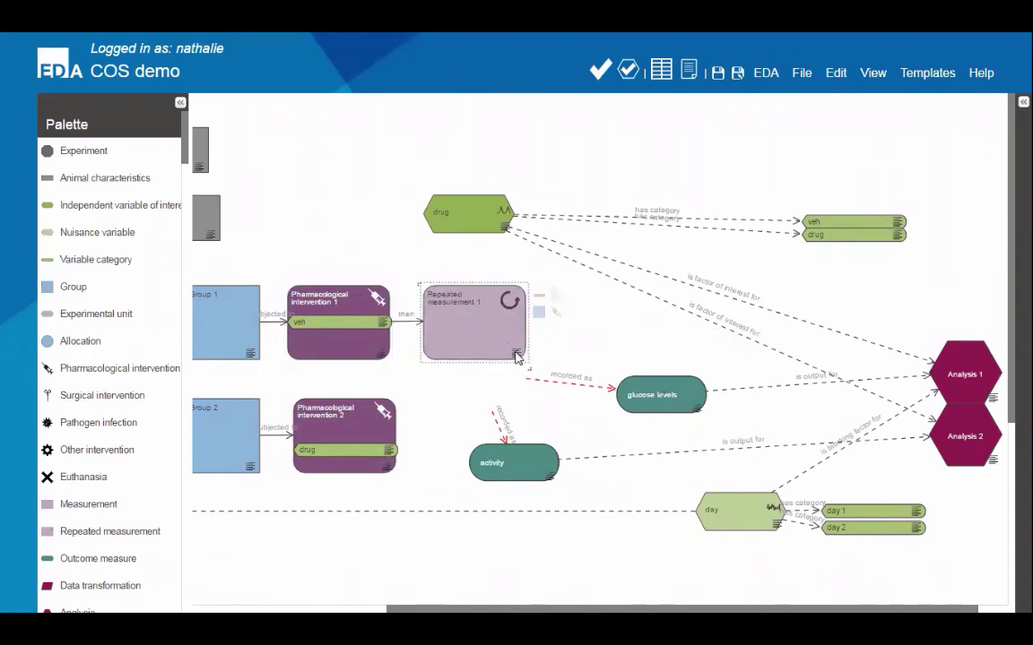
double_click(516, 356)
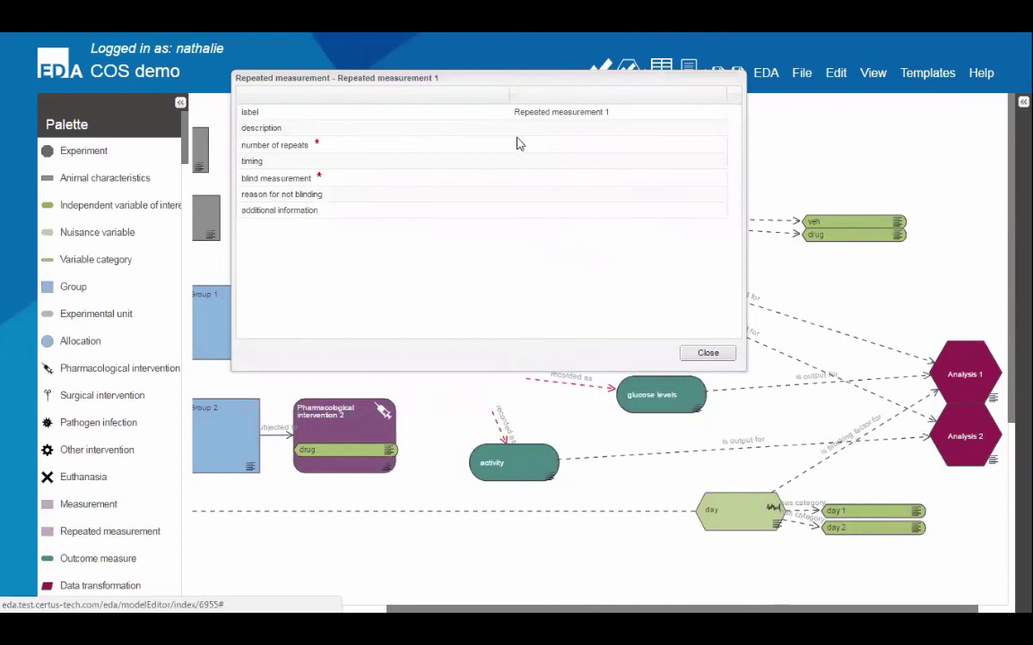
left_click(565, 146)
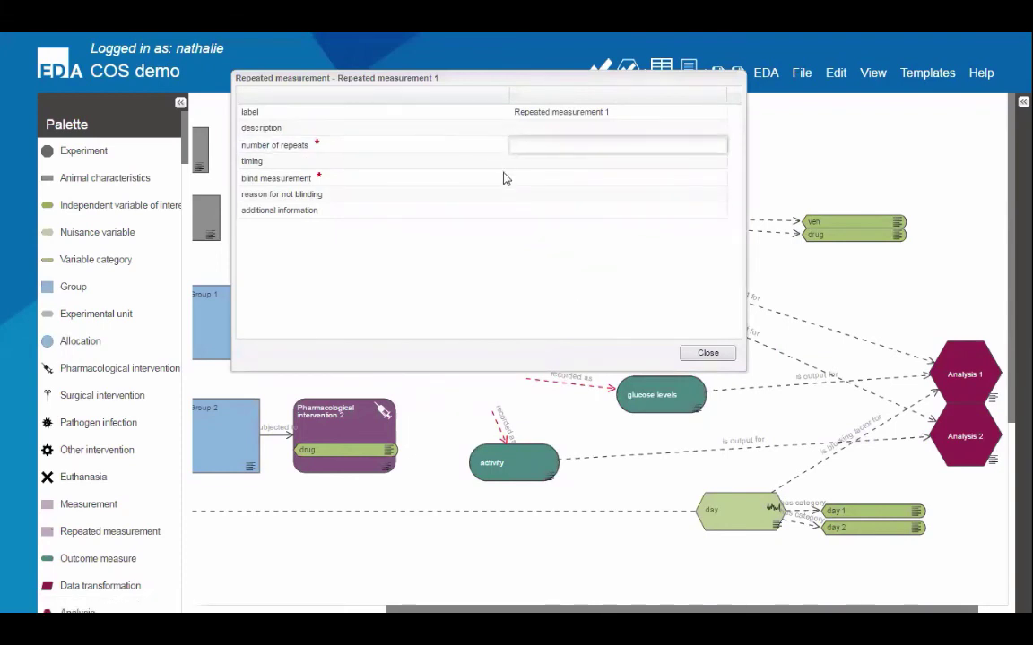
left_click(709, 354)
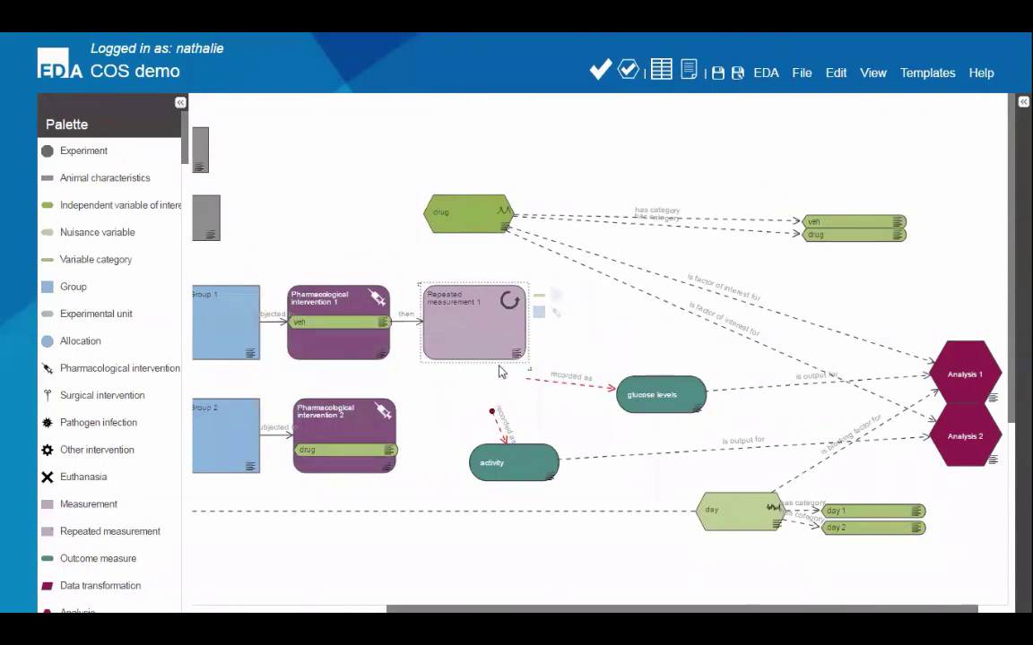
Step: Reattach the "recorded as" links of glucose levels and activity to the repeated measurement, and move the drug variable closer to its categories
left_click_drag(491, 415, 533, 348)
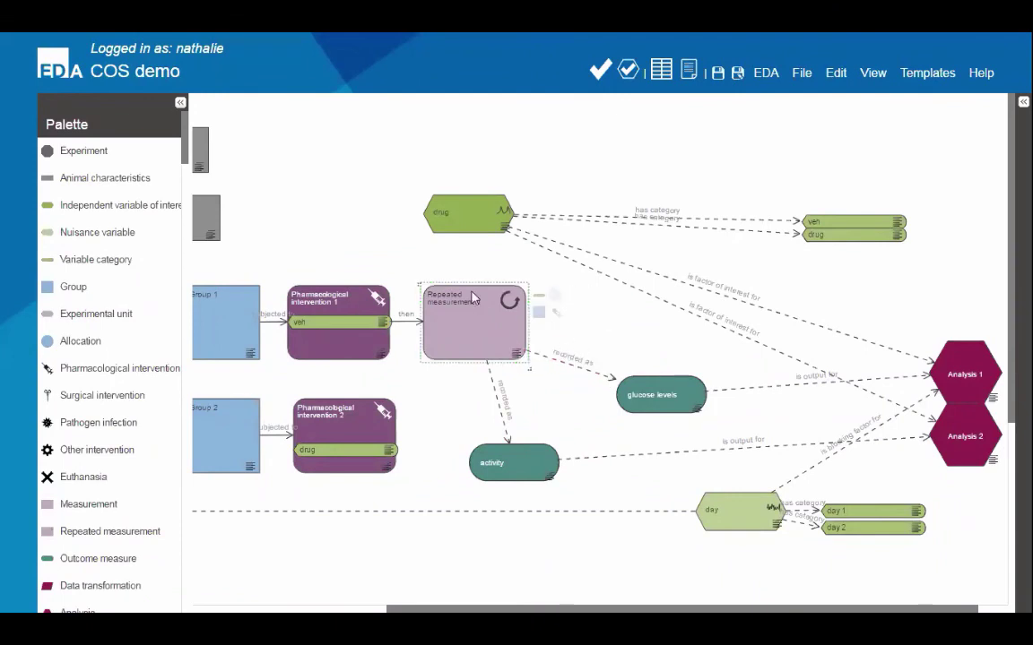
left_click(505, 224)
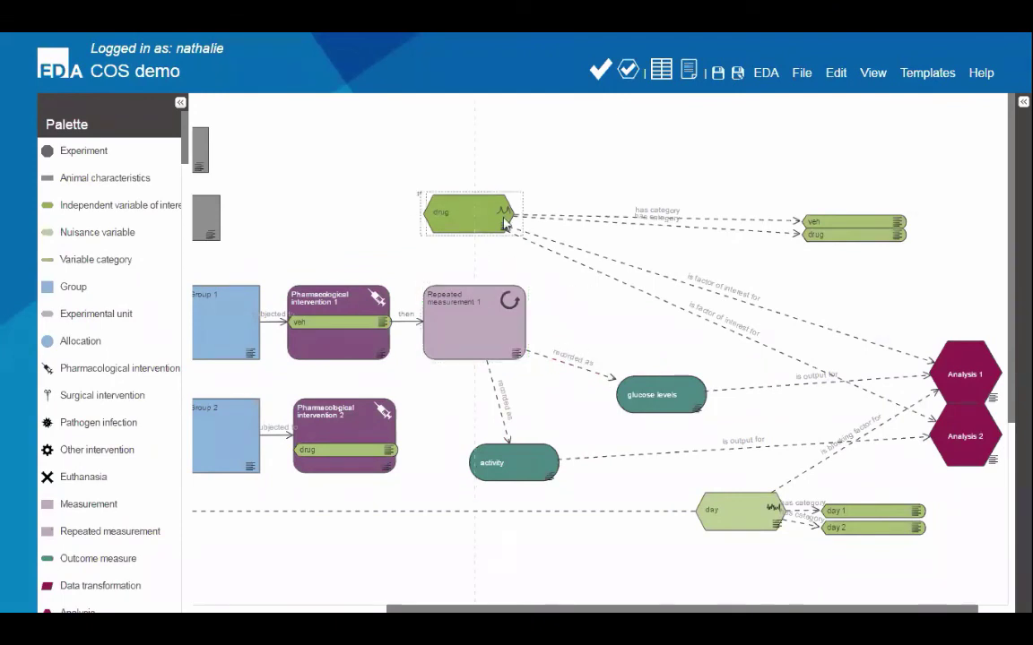
left_click_drag(505, 224, 695, 224)
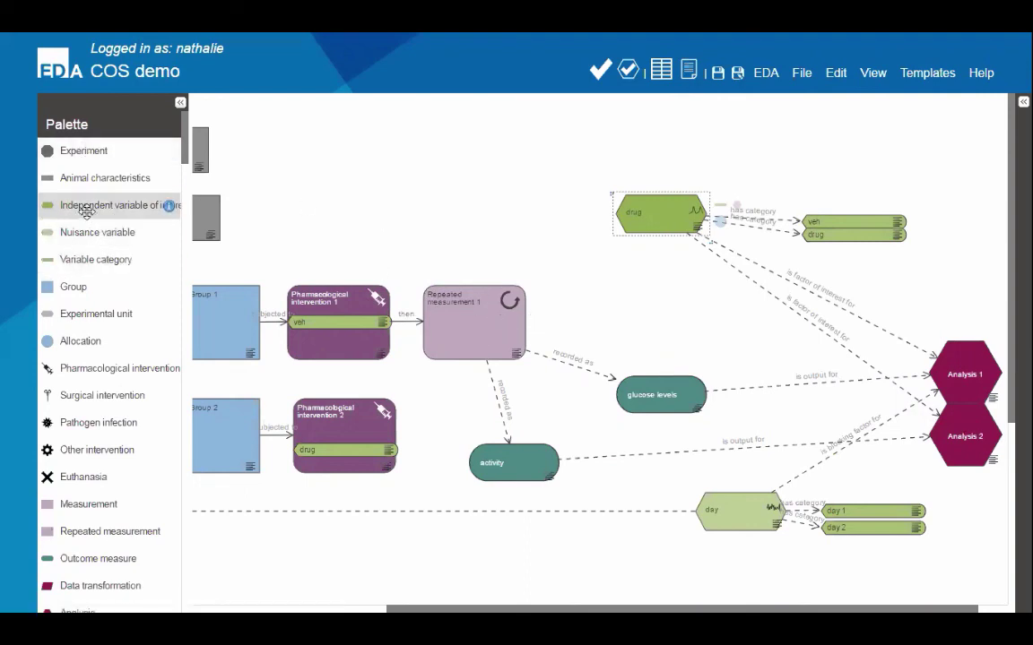
Step: Add an independent variable of interest above the pharmacological interventions and name it "time"
left_click_drag(86, 206, 336, 170)
type("tim")
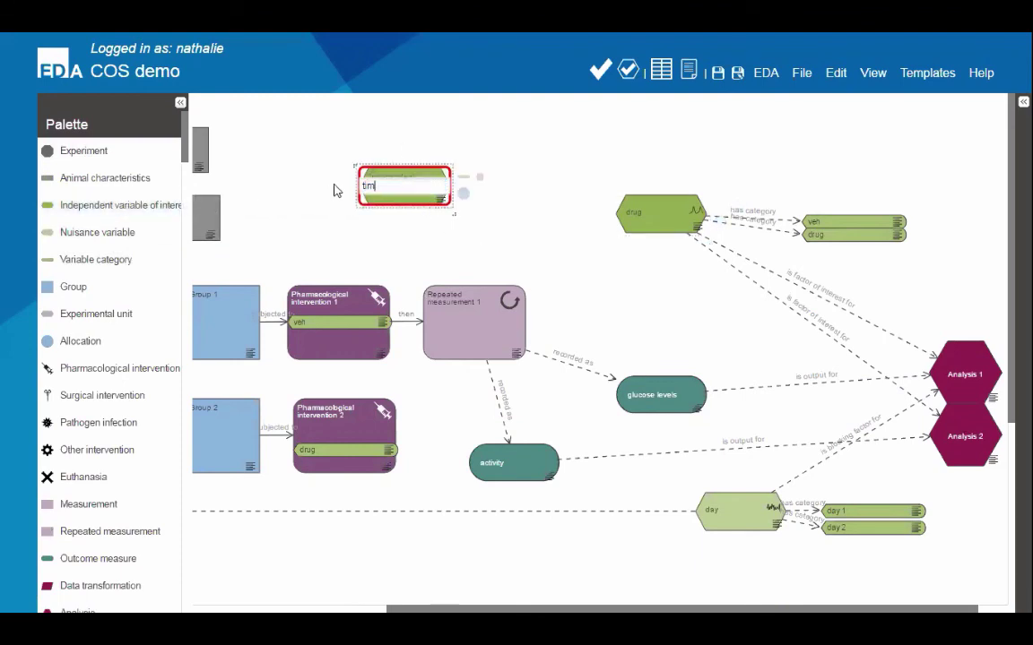
type("e")
key("Return")
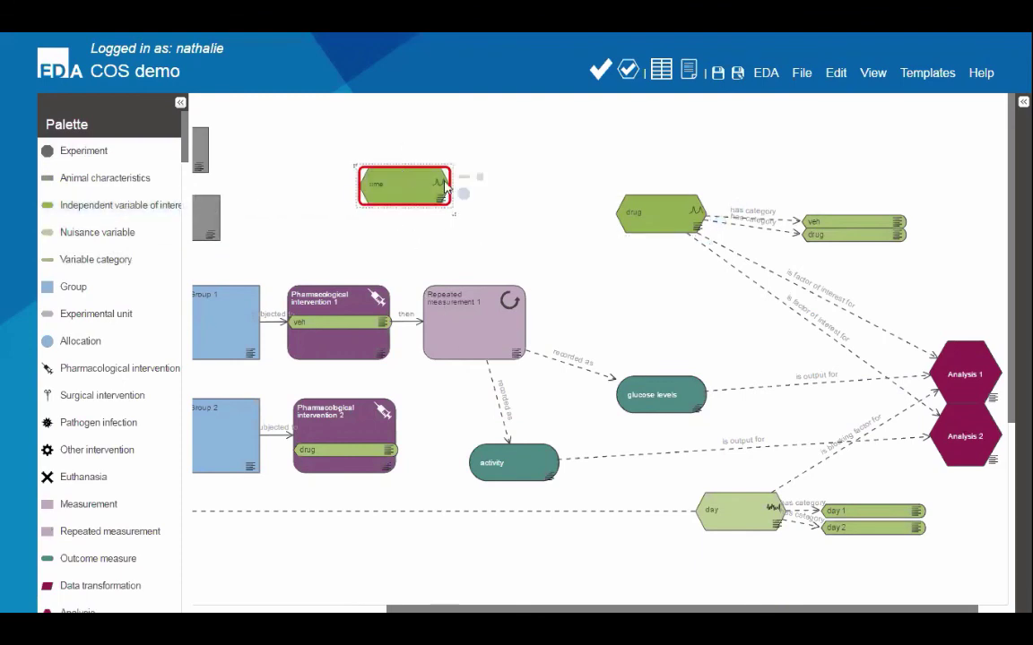
Step: Add a variable category linked to the time variable and name it "day 1"
left_click_drag(479, 177, 433, 153)
double_click(508, 159)
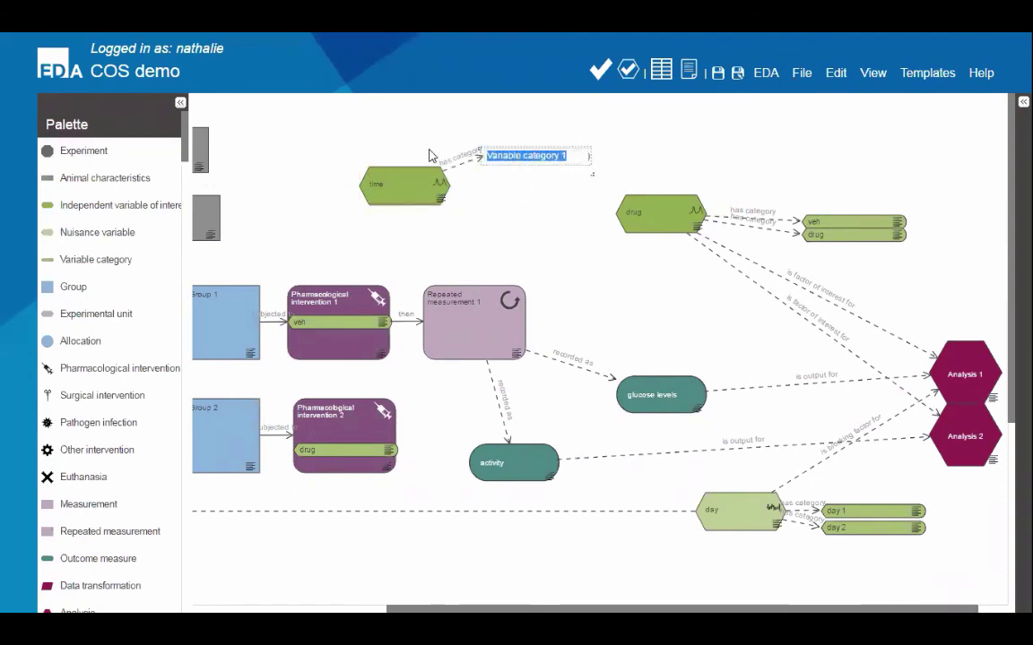
type("day 1")
key("Return")
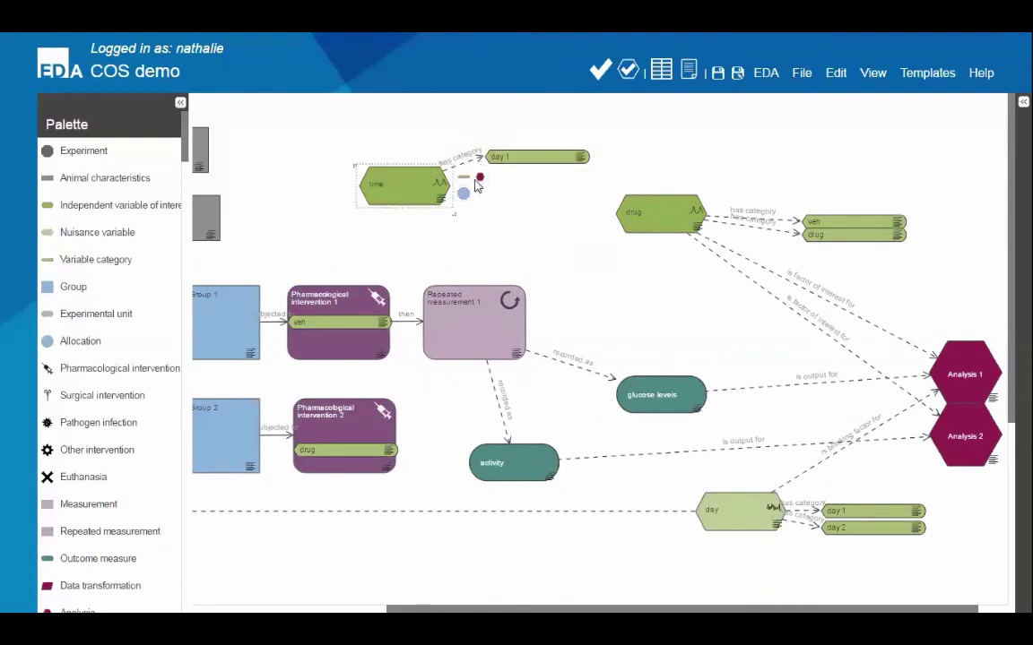
Step: Add a second variable category linked to the time variable, below "day 1", and name it "day 2"
left_click_drag(472, 175, 439, 182)
double_click(534, 187)
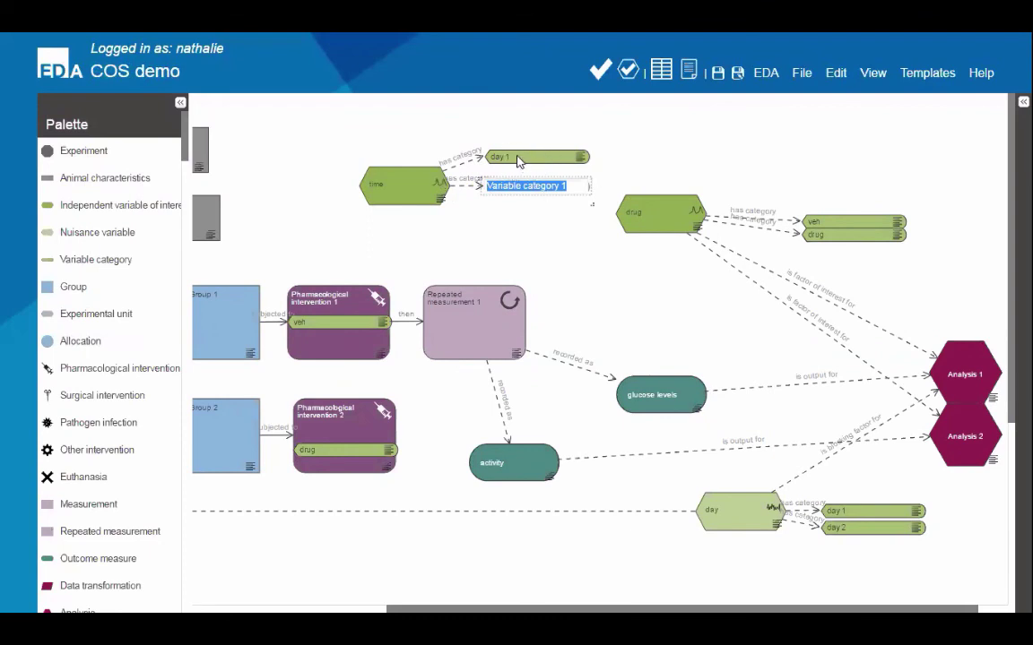
type("day ")
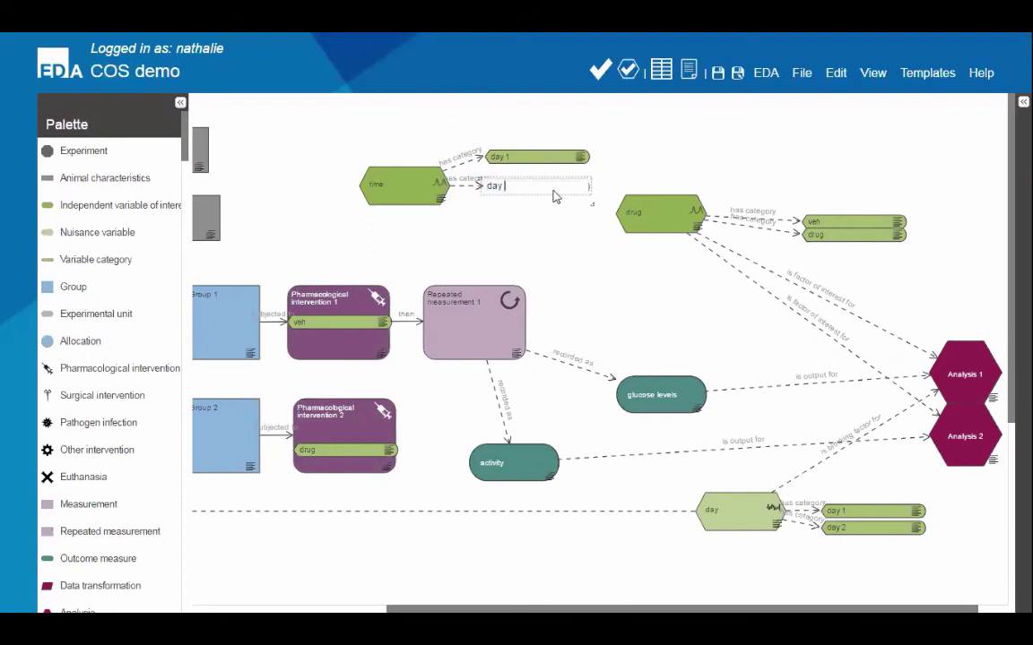
type("2")
left_click(527, 207)
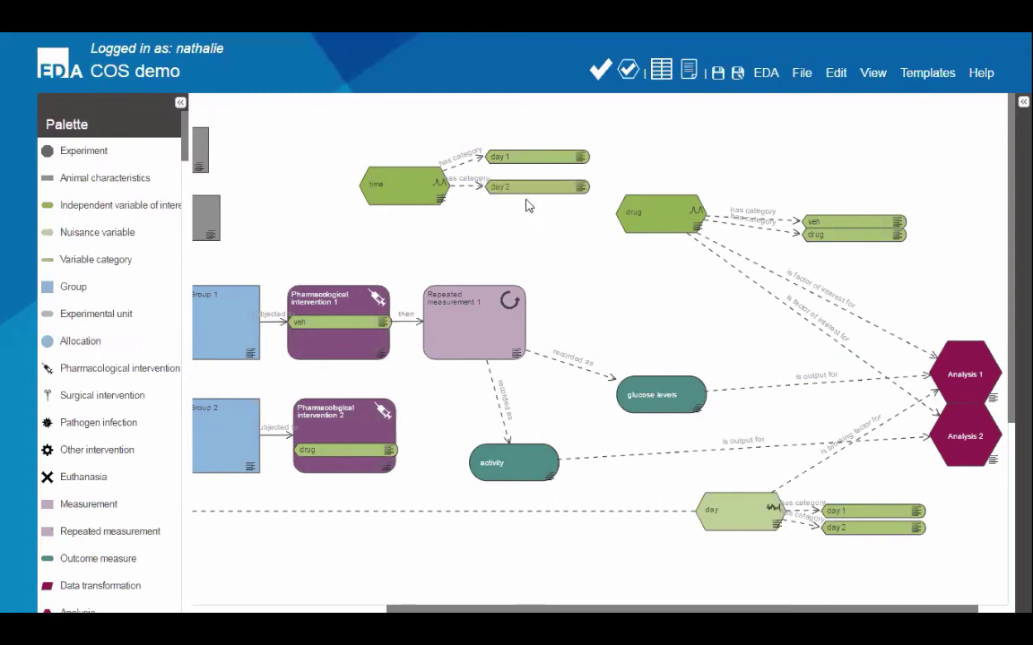
Step: Rename the two categories of the time variable as "measure 1" and "measure 2"
double_click(523, 158)
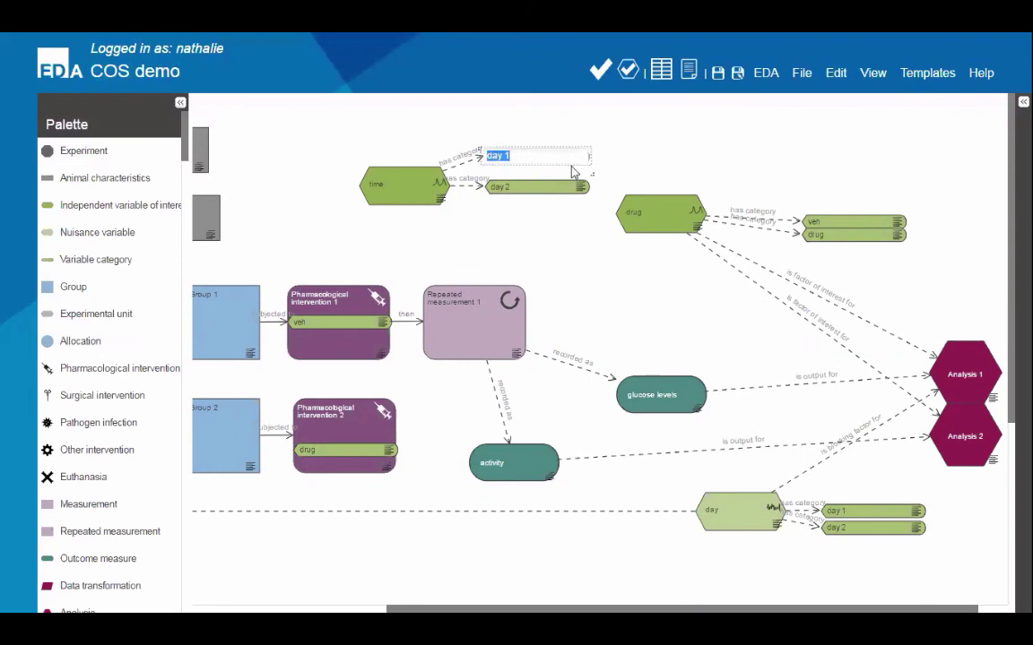
type("measure 1")
double_click(524, 186)
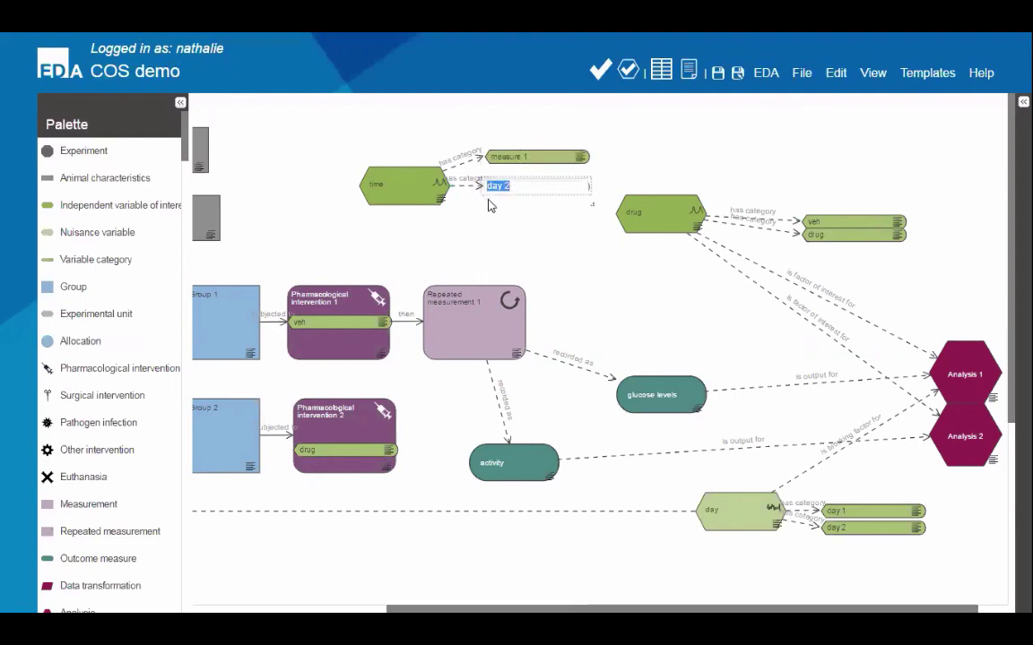
type("measure")
left_click(529, 224)
Step: Duplicate the measure 1 and measure 2 categories and place the copies on the Repeated measurement 1 node
left_click_drag(476, 131, 603, 212)
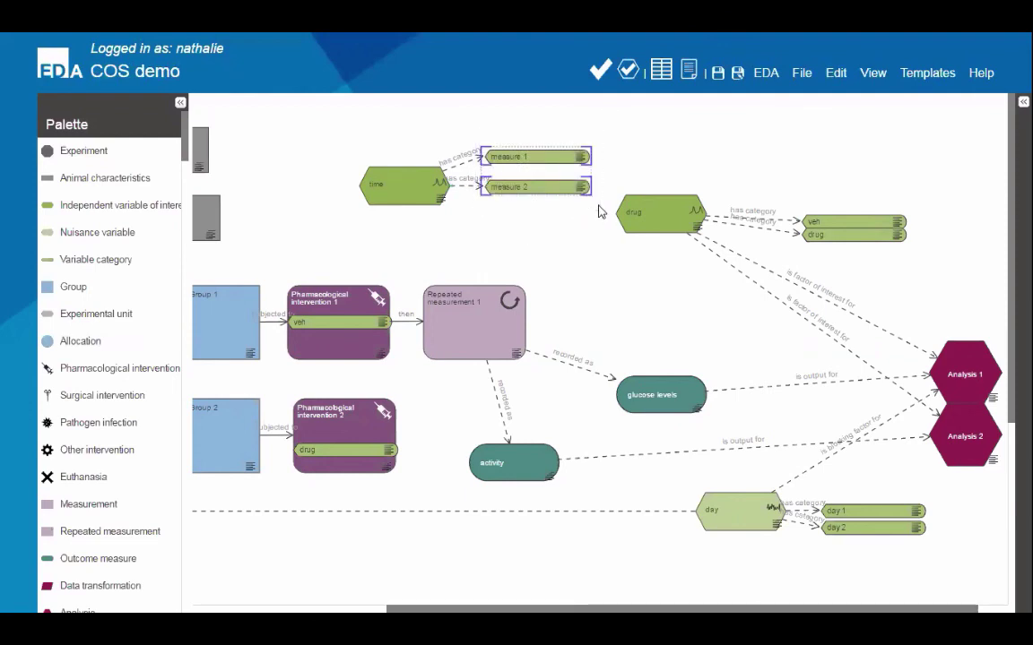
key("ctrl+c")
key("ctrl+v")
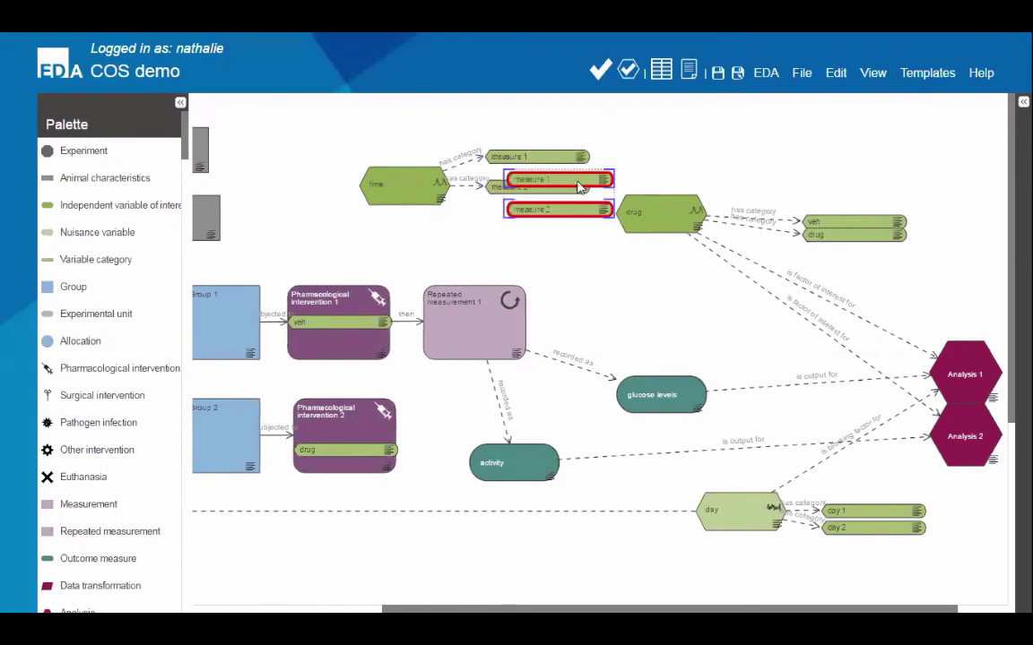
left_click_drag(530, 176, 475, 310)
left_click_drag(567, 275, 477, 313)
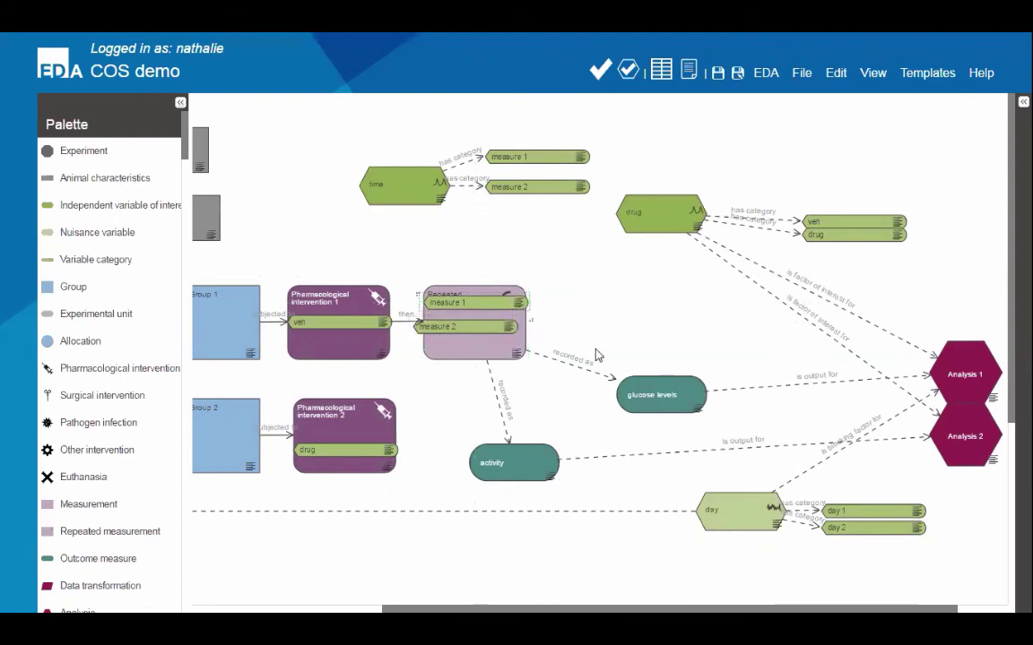
Step: Link the time variable to Analysis 1 as a factor of interest and align the two measure categories inside Repeated measurement 1
left_click(395, 196)
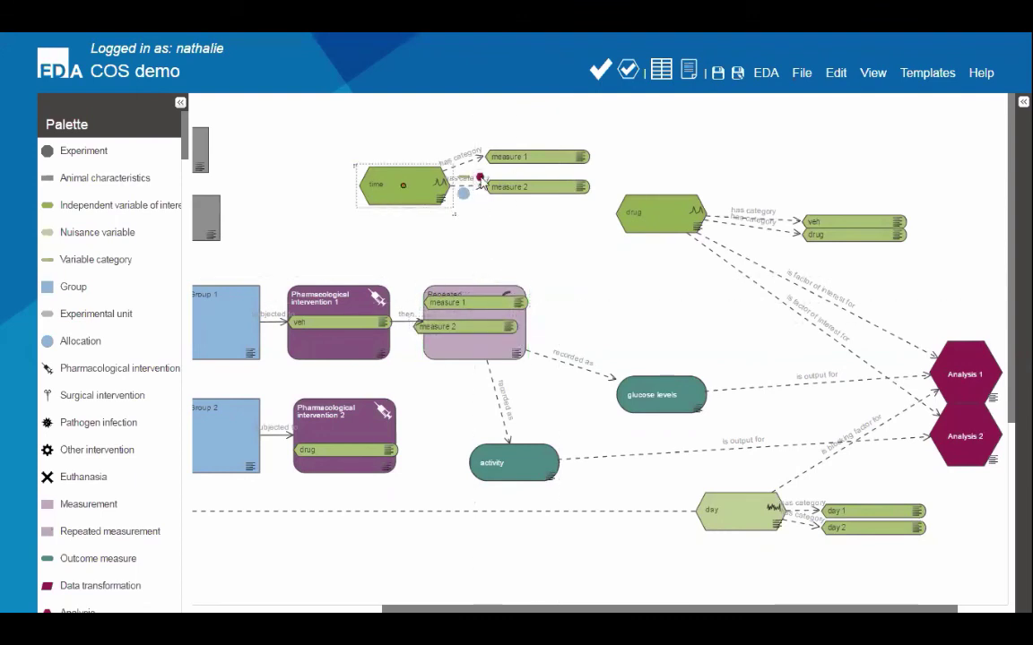
left_click_drag(428, 168, 975, 361)
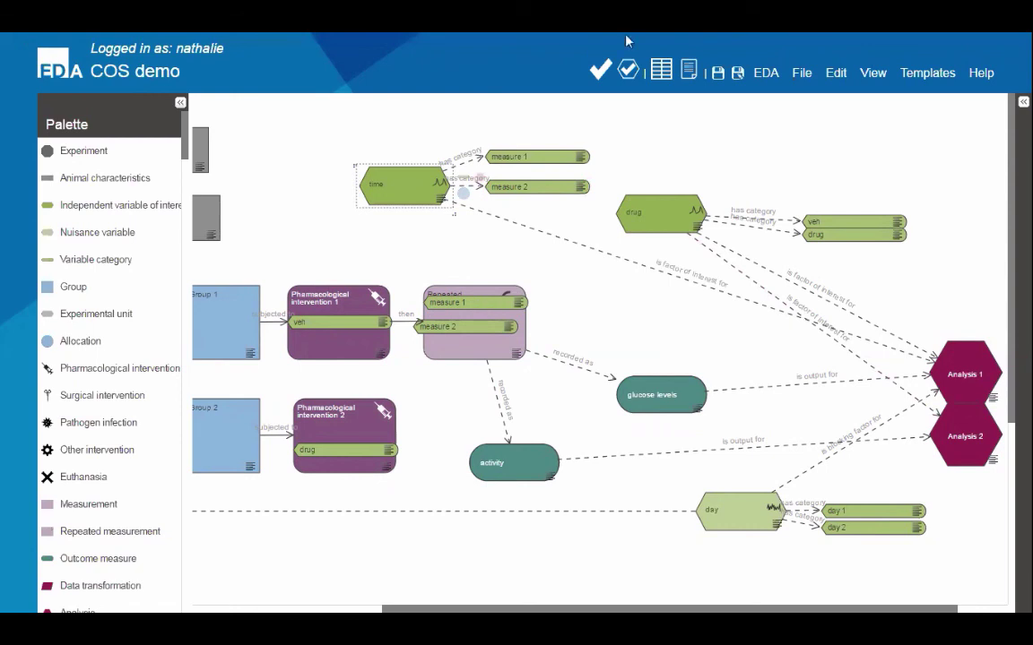
left_click_drag(448, 326, 491, 323)
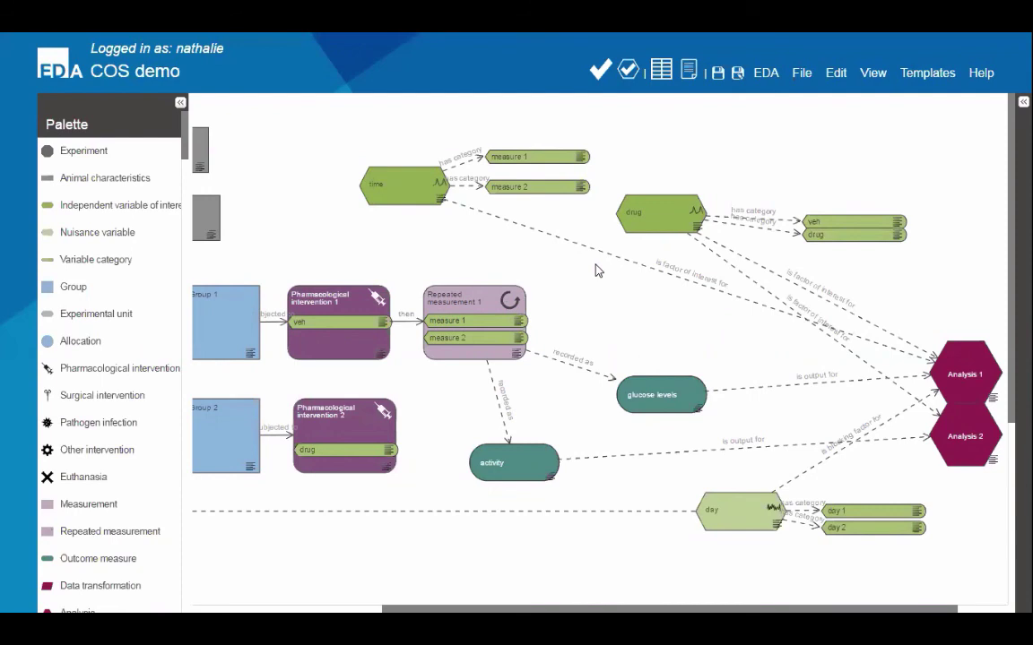
left_click_drag(410, 595, 223, 594)
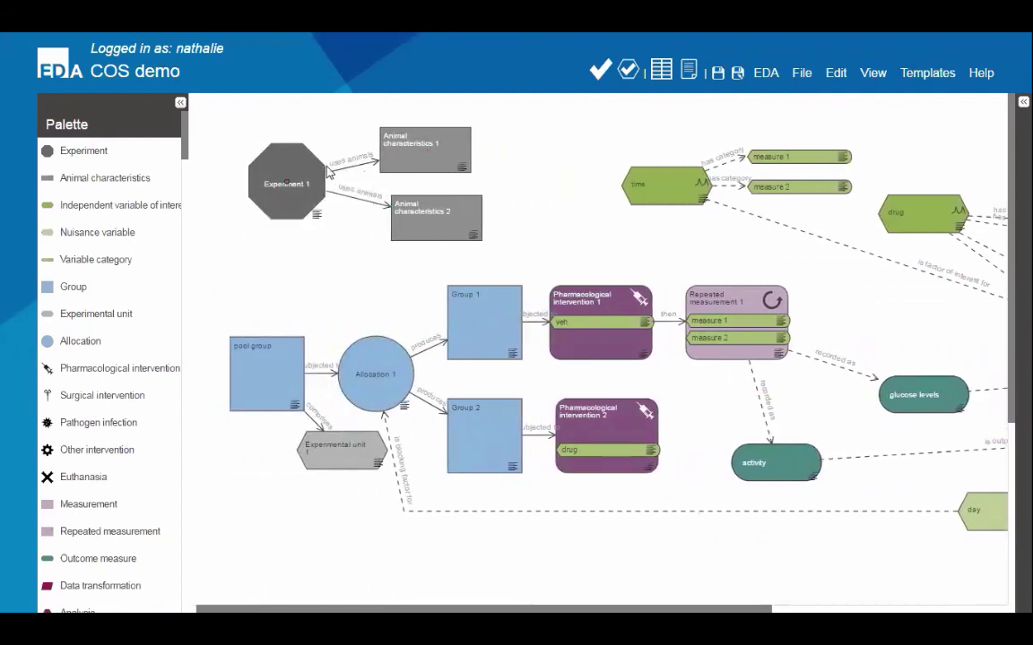